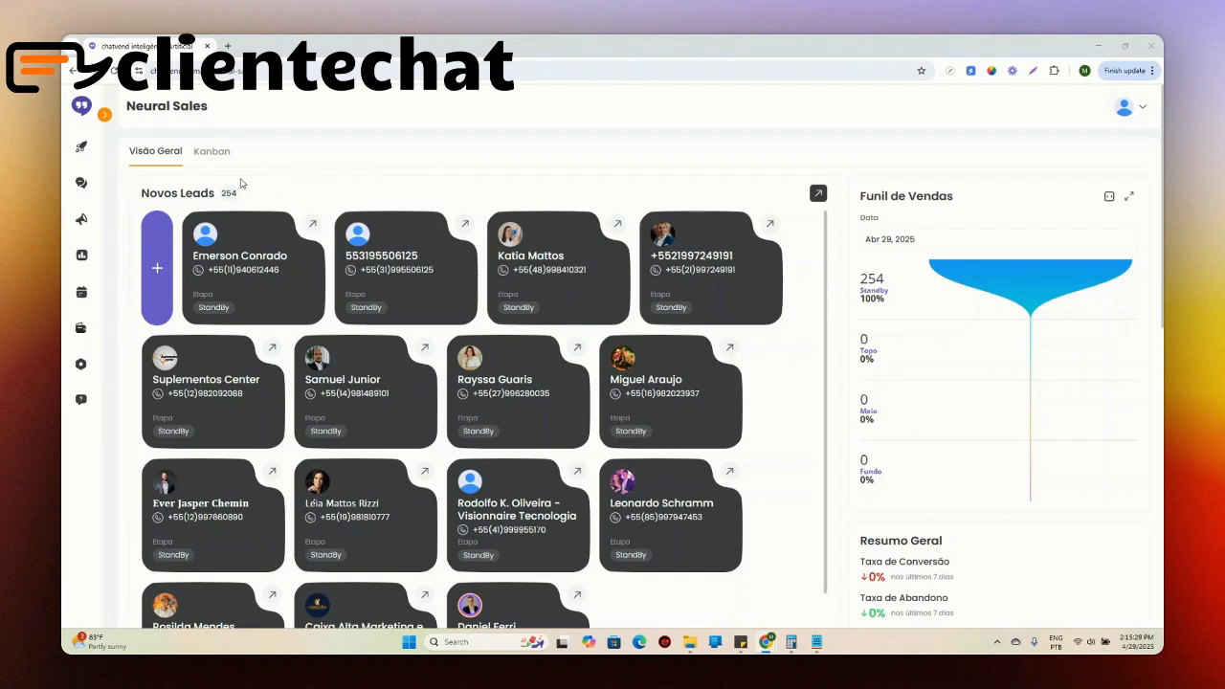
Step: Open the Kanban board of the Neural Sales funnel and look through its stages from Standby to Convertidos
{"action": "scroll", "coordinate": [842, 299], "scroll_direction": "down", "scroll_amount": 6}
{"action": "scroll", "coordinate": [842, 299], "scroll_direction": "up", "scroll_amount": 3}
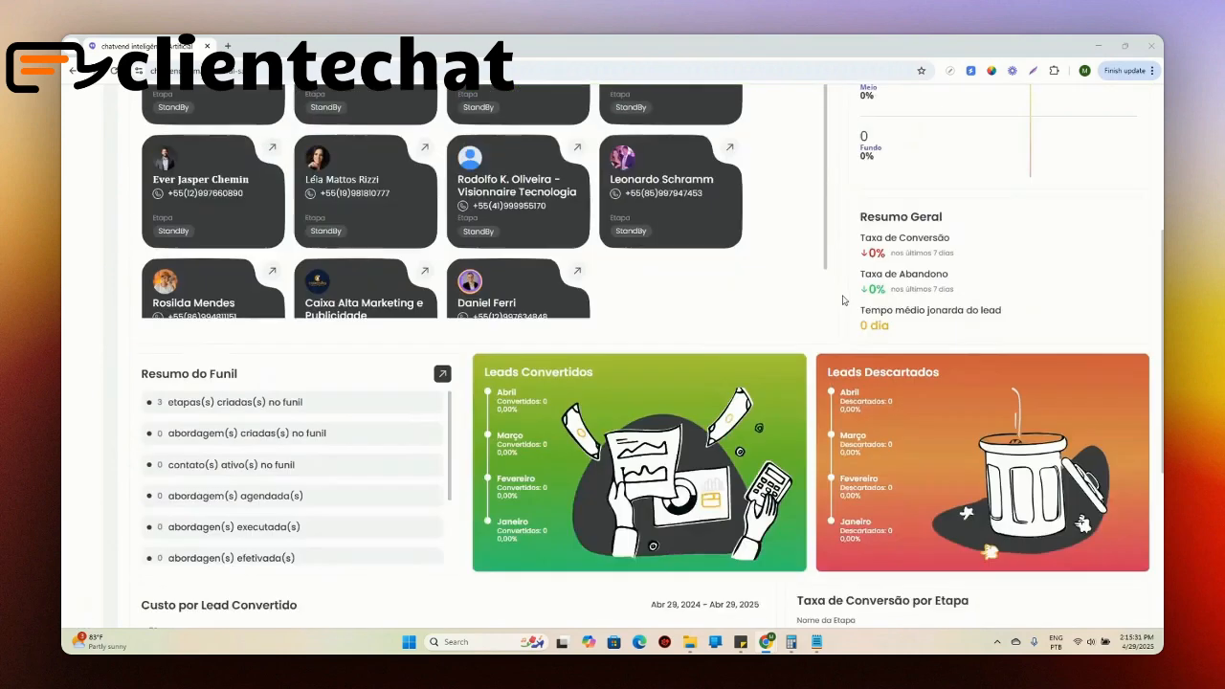
{"action": "scroll", "coordinate": [842, 300], "scroll_direction": "up", "scroll_amount": 3}
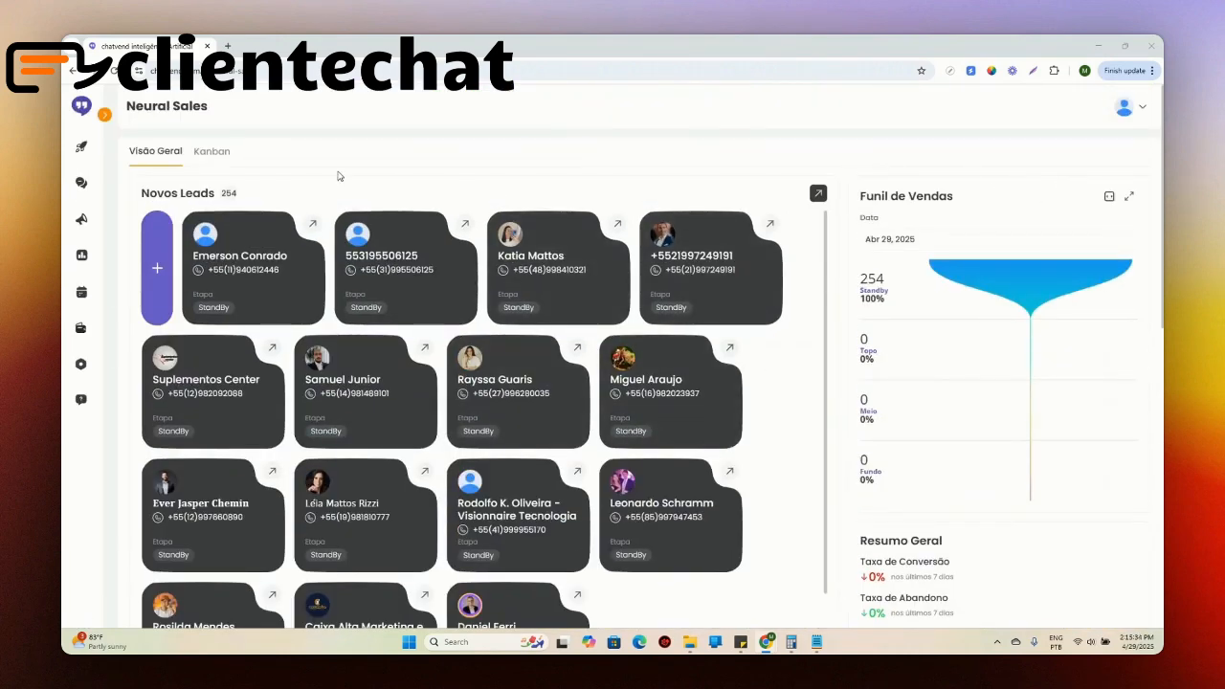
{"action": "left_click", "coordinate": [213, 162]}
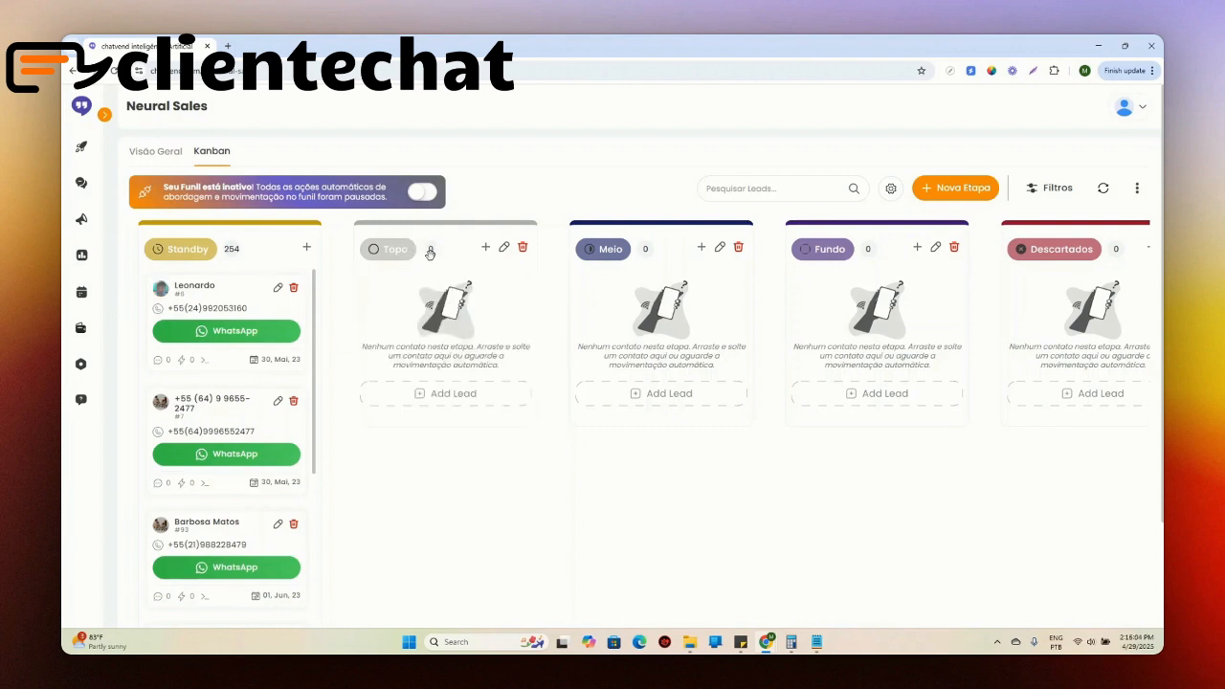
{"action": "scroll", "coordinate": [645, 601], "scroll_direction": "down", "scroll_amount": 2}
{"action": "scroll", "coordinate": [660, 595], "scroll_direction": "up", "scroll_amount": 2}
{"action": "left_click_drag", "start_coordinate": [846, 525], "coordinate": [434, 519]}
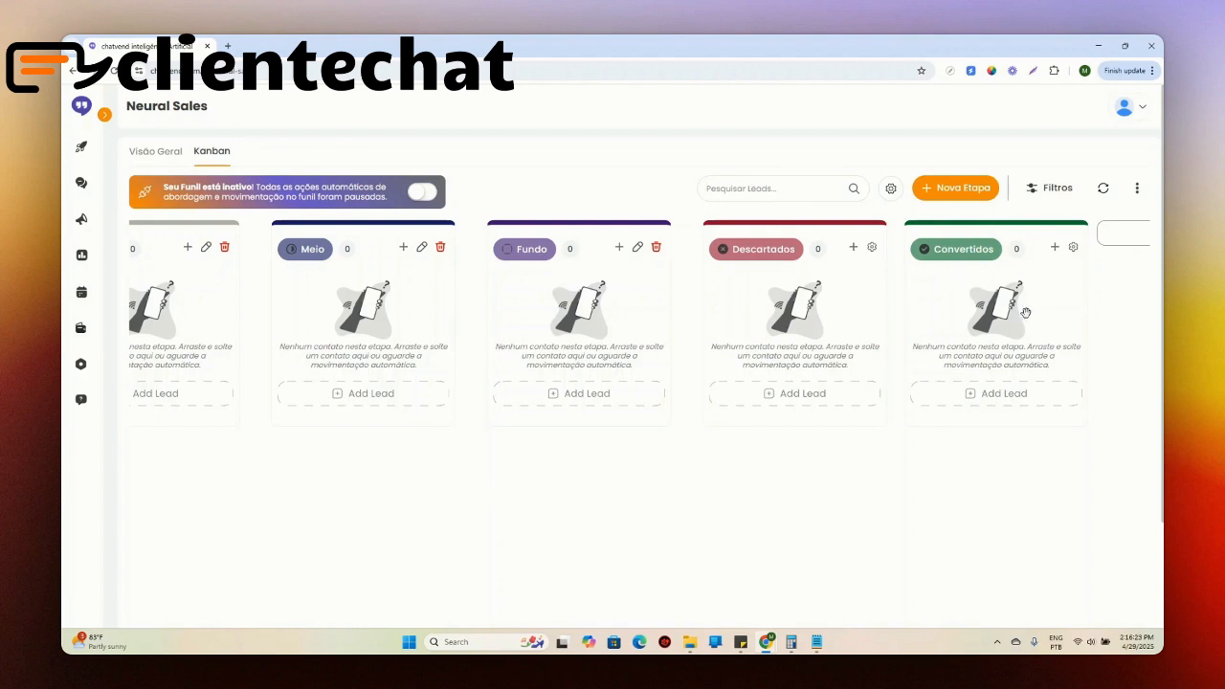
{"action": "left_click_drag", "start_coordinate": [320, 475], "coordinate": [651, 473]}
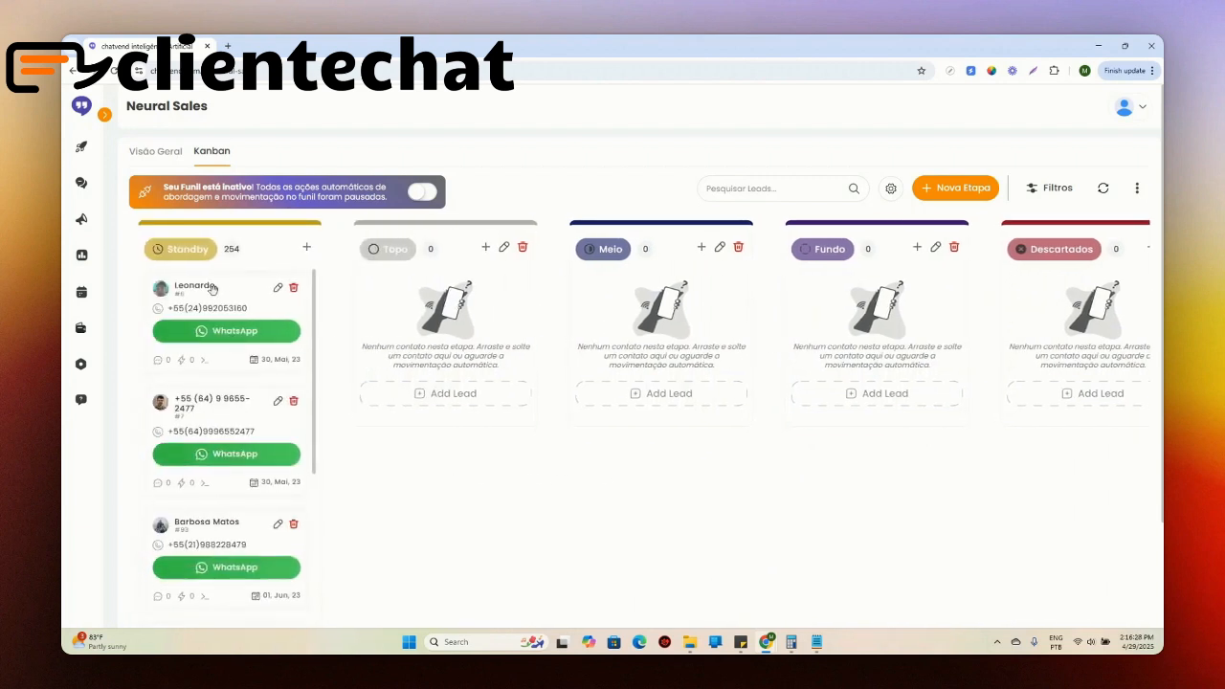
Step: Move the first Standby lead into the Topo stage and on into the Meio stage
{"action": "left_click_drag", "start_coordinate": [230, 291], "coordinate": [477, 276]}
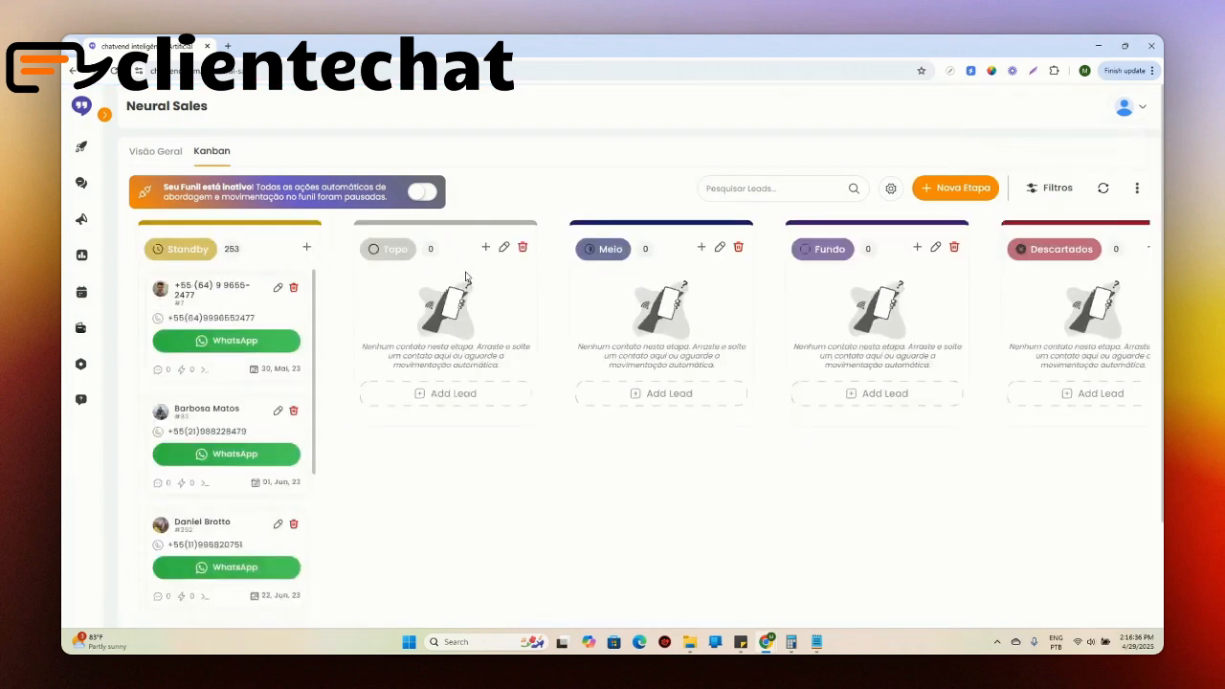
{"action": "left_click_drag", "start_coordinate": [440, 289], "coordinate": [676, 274]}
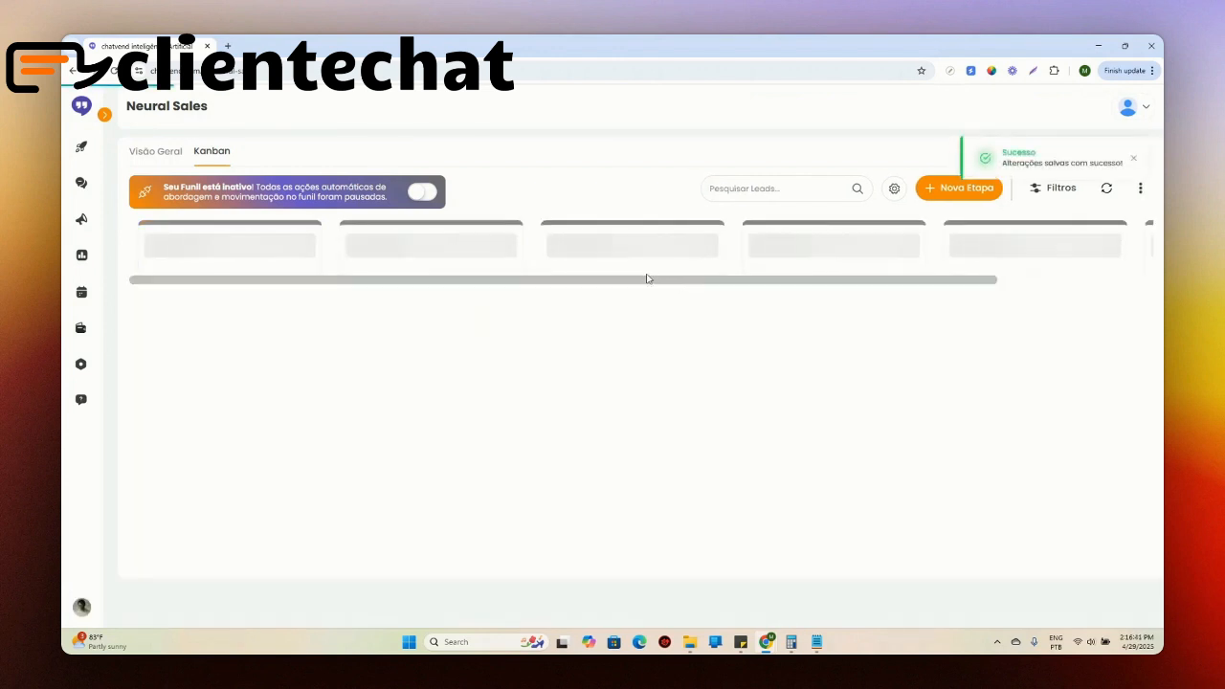
Step: Reorder the Meio stage ahead of Topo and restore Topo to its place before Meio
{"action": "left_click_drag", "start_coordinate": [628, 227], "coordinate": [422, 247]}
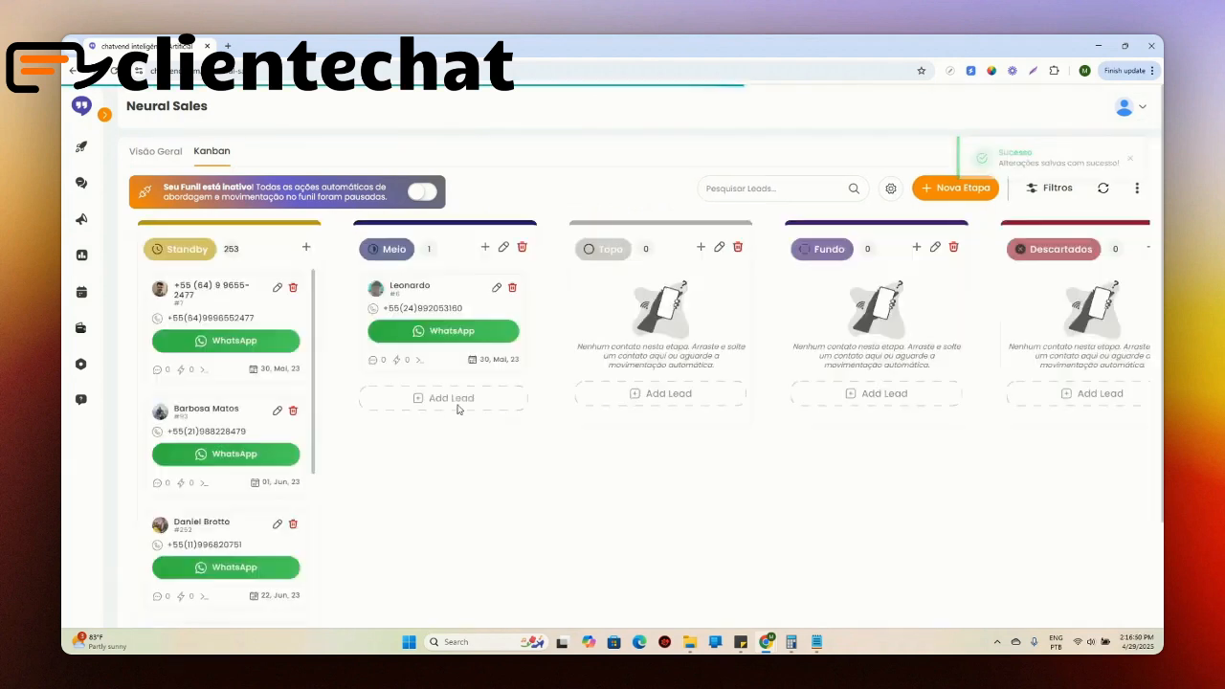
{"action": "left_click_drag", "start_coordinate": [595, 229], "coordinate": [301, 252]}
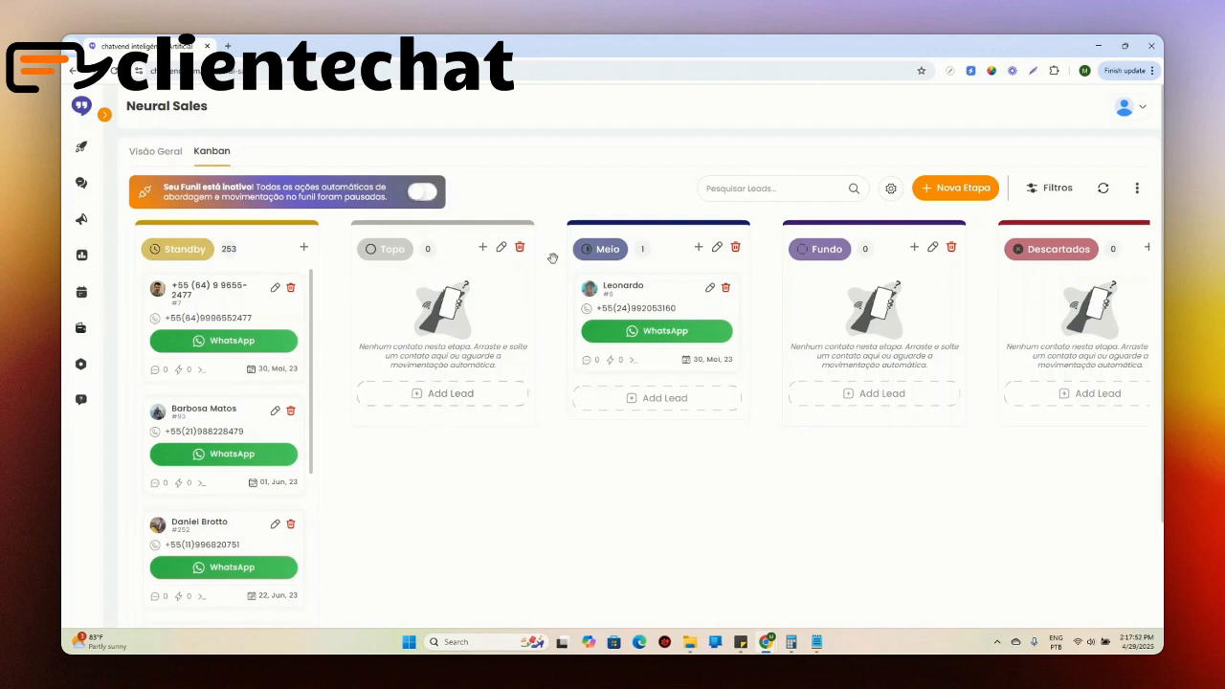
Step: Create a funnel stage named Topo2 with a dark teal colour and the dashed-circle icon, leaving its detailed settings unfilled
{"action": "left_click", "coordinate": [959, 190]}
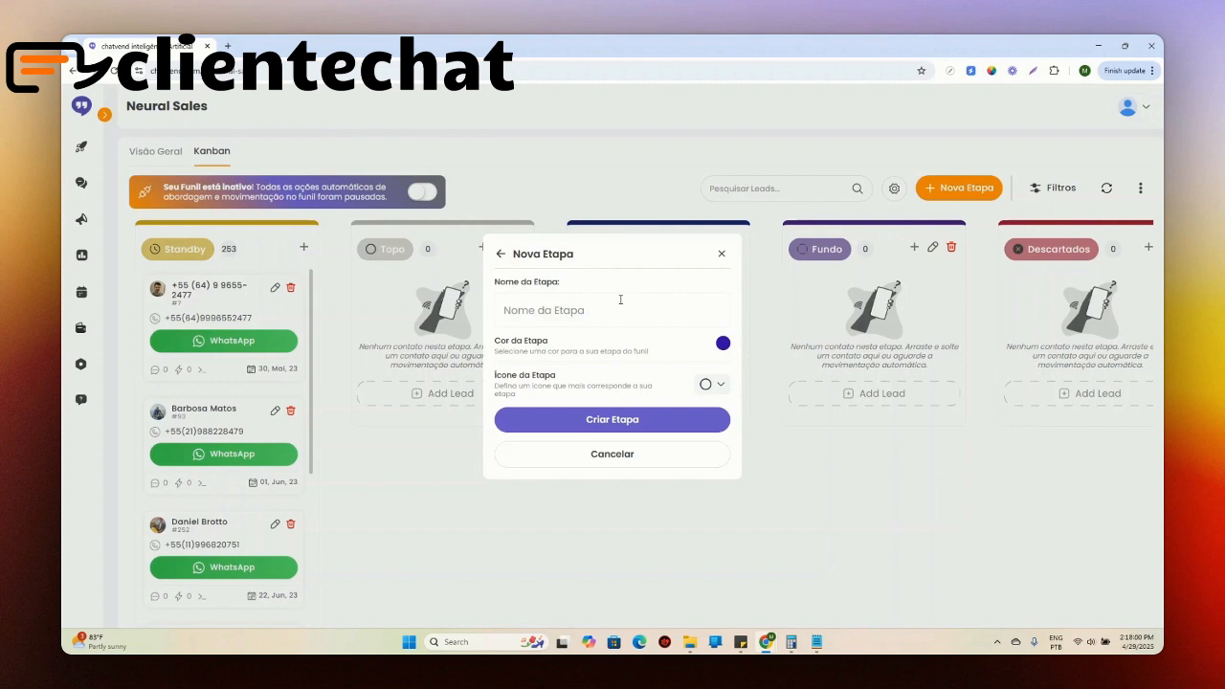
{"action": "type", "text": "Topo2"}
{"action": "left_click", "coordinate": [722, 342]}
{"action": "left_click", "coordinate": [805, 447]}
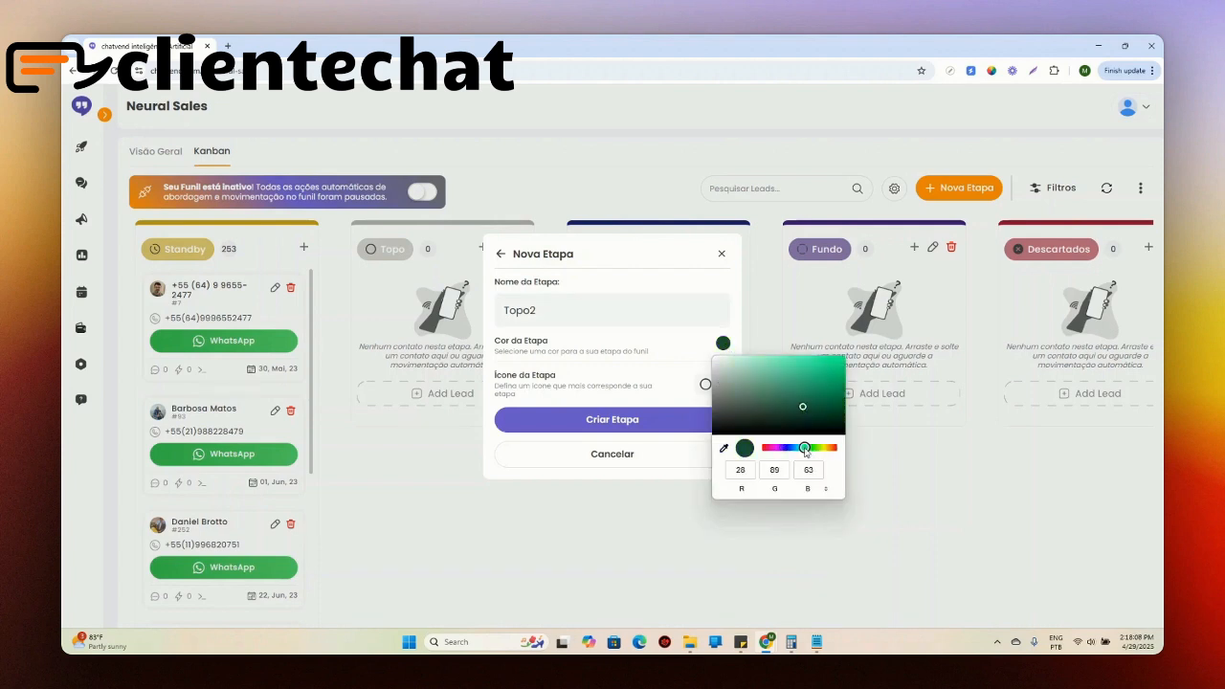
{"action": "left_click", "coordinate": [659, 384]}
{"action": "left_click", "coordinate": [708, 383]}
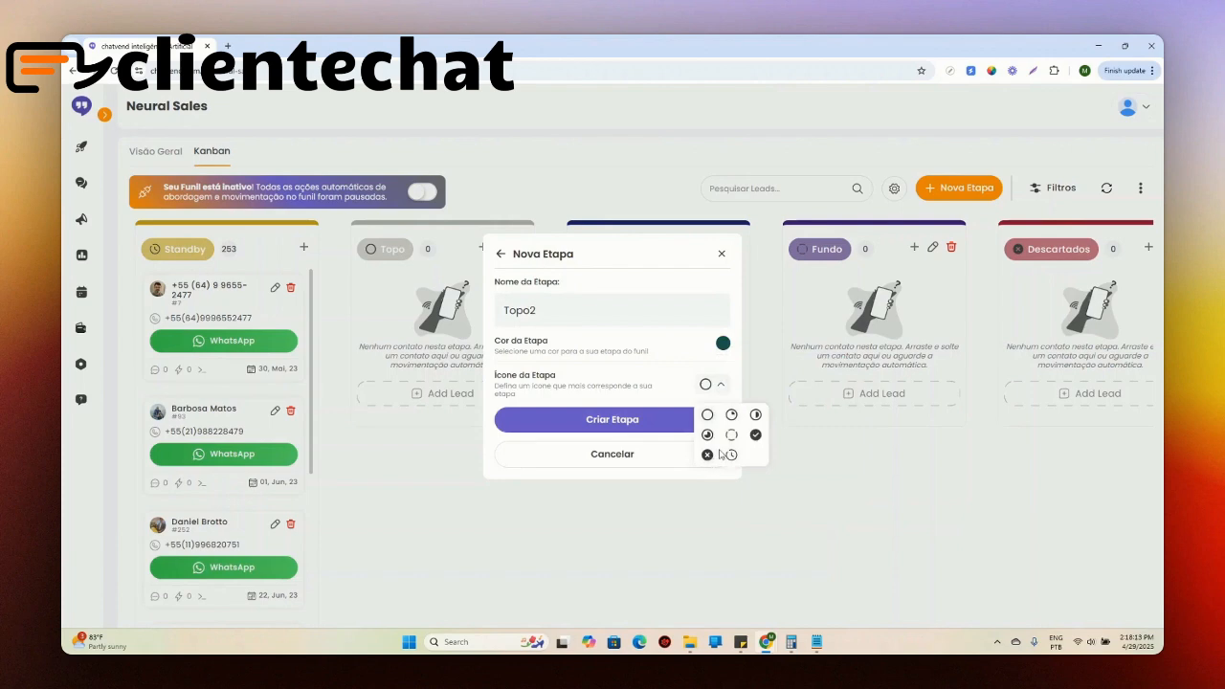
{"action": "left_click", "coordinate": [731, 434]}
{"action": "left_click", "coordinate": [651, 421]}
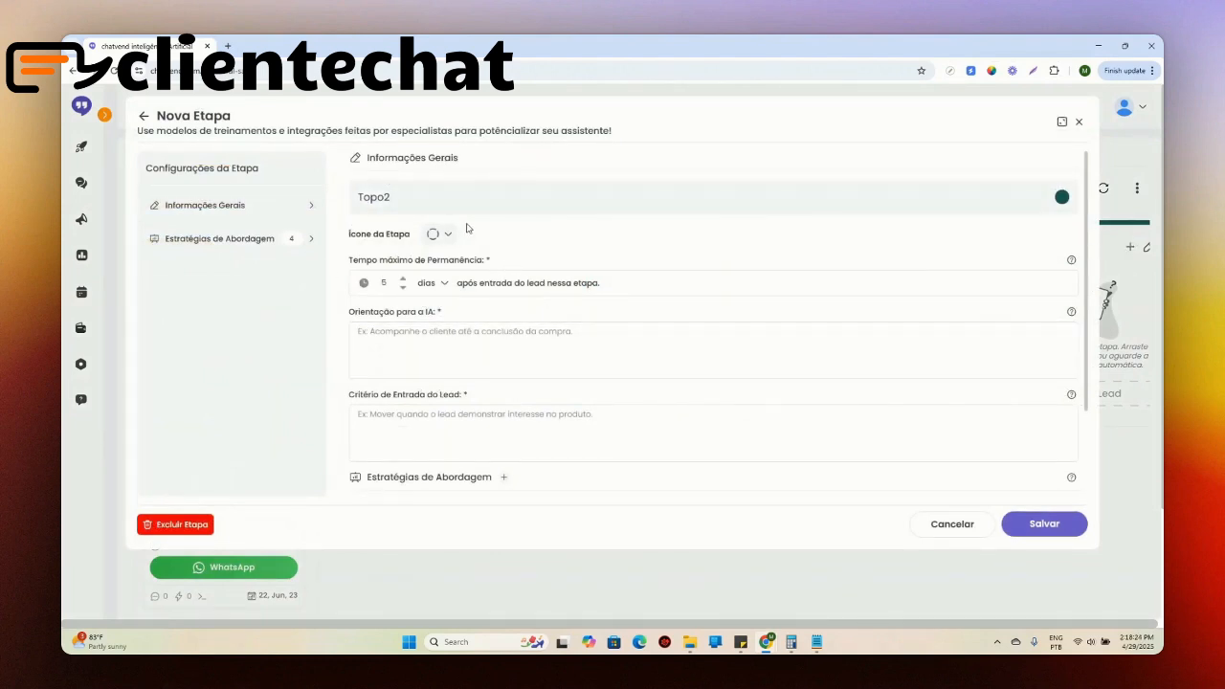
{"action": "scroll", "coordinate": [474, 239], "scroll_direction": "down", "scroll_amount": 1}
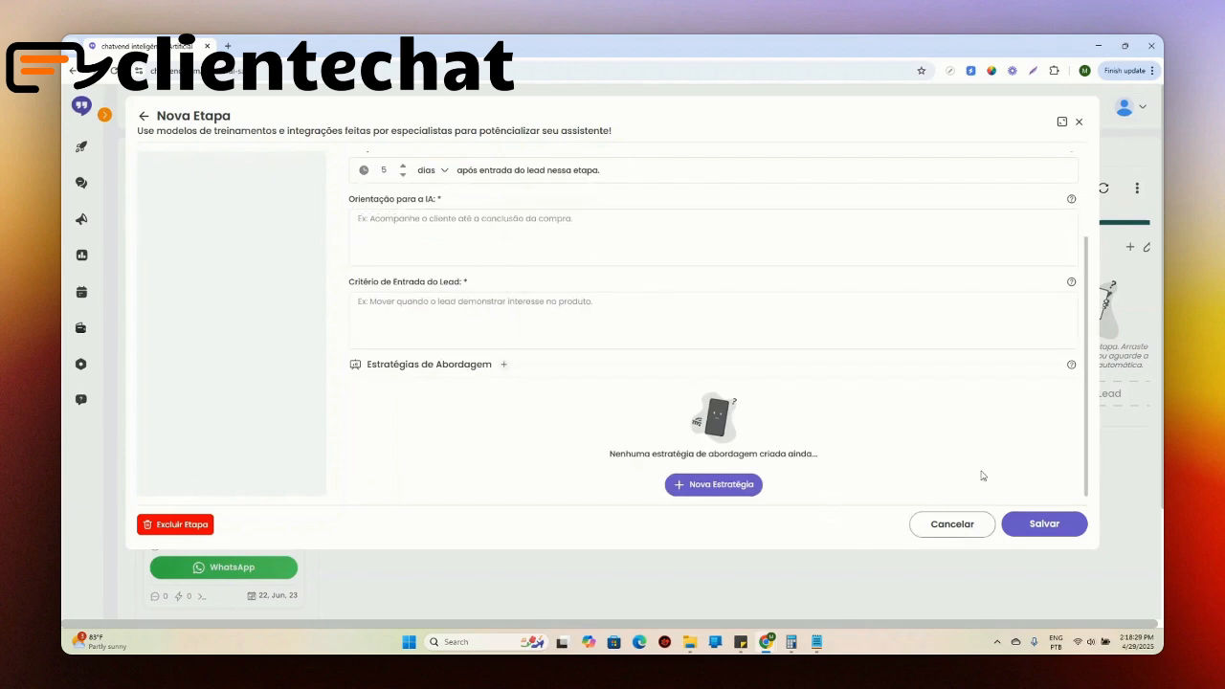
{"action": "scroll", "coordinate": [981, 476], "scroll_direction": "up", "scroll_amount": 3}
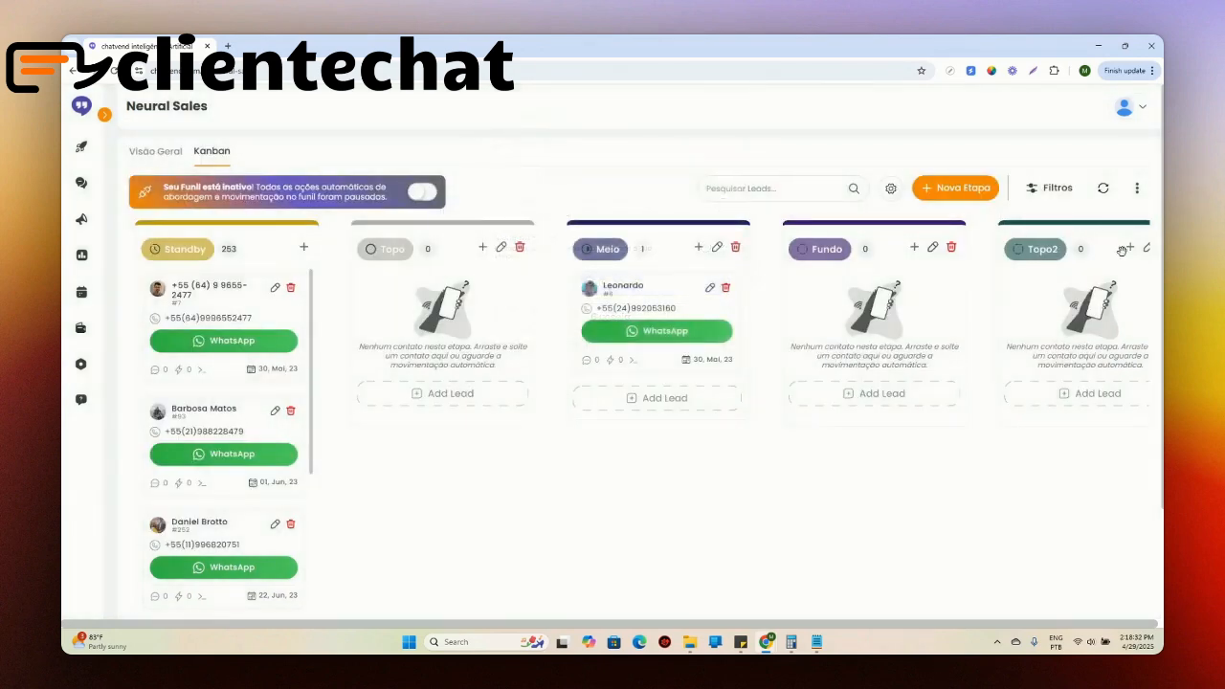
Step: Delete the Topo2 stage from the funnel
{"action": "scroll", "coordinate": [1051, 208], "scroll_direction": "right", "scroll_amount": 2}
{"action": "scroll", "coordinate": [1050, 207], "scroll_direction": "down", "scroll_amount": 1}
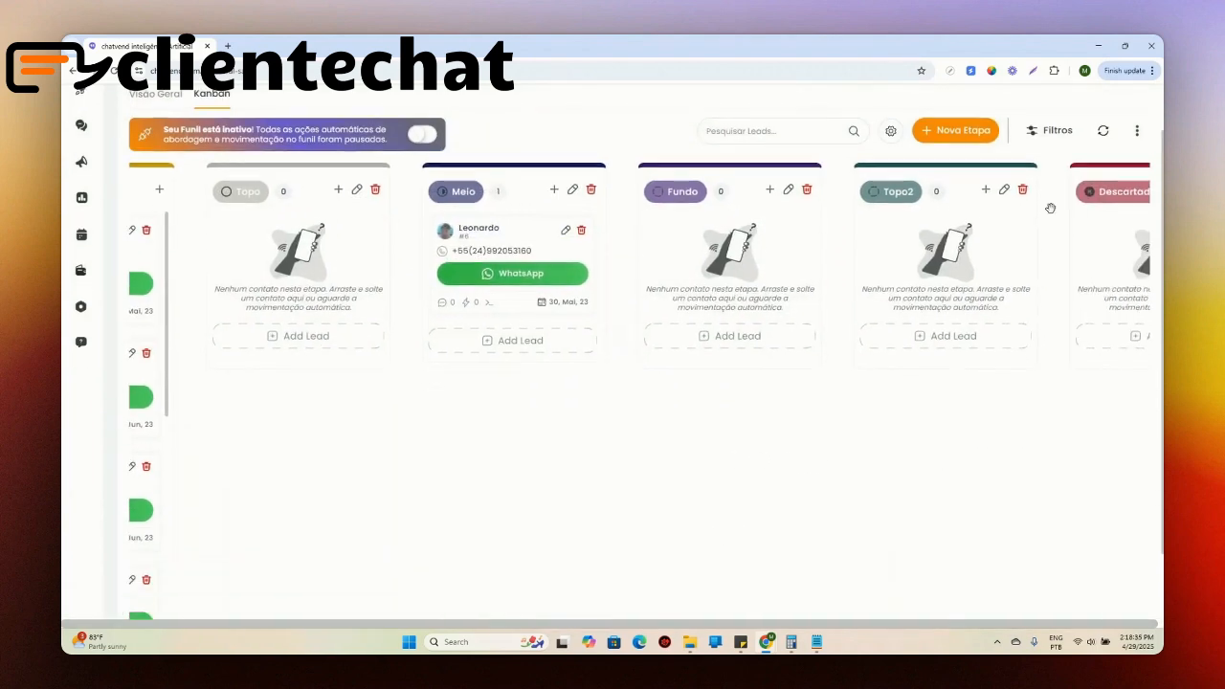
{"action": "left_click", "coordinate": [1022, 191]}
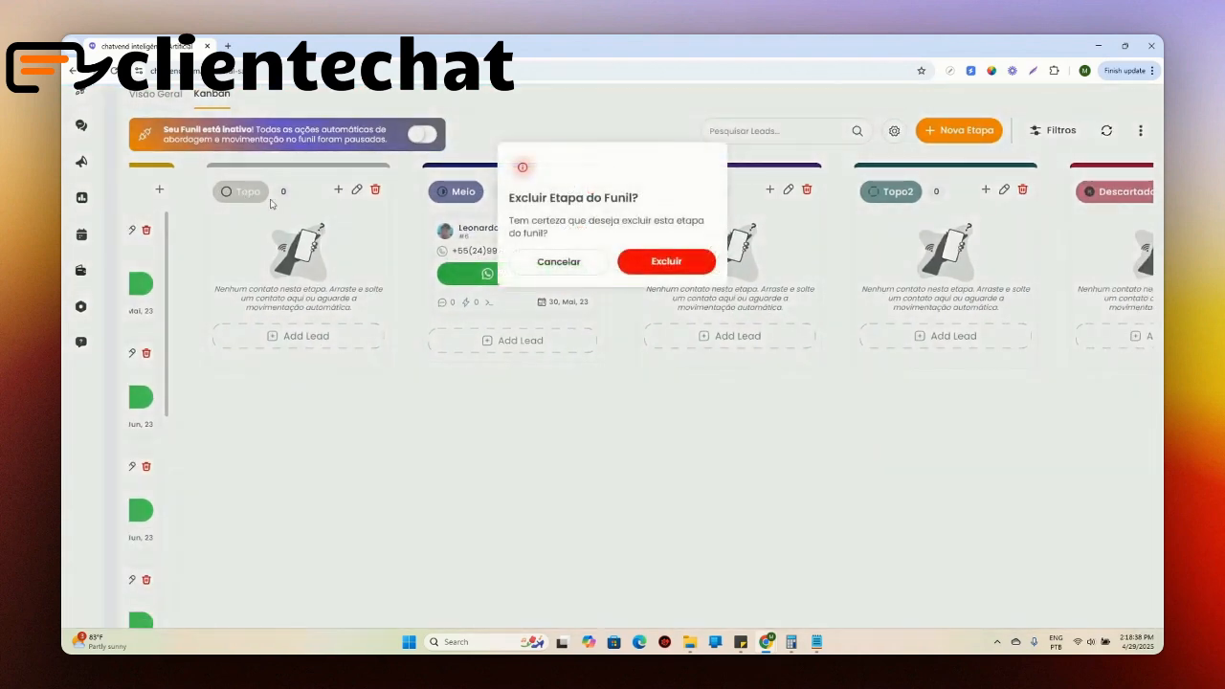
{"action": "left_click", "coordinate": [664, 266]}
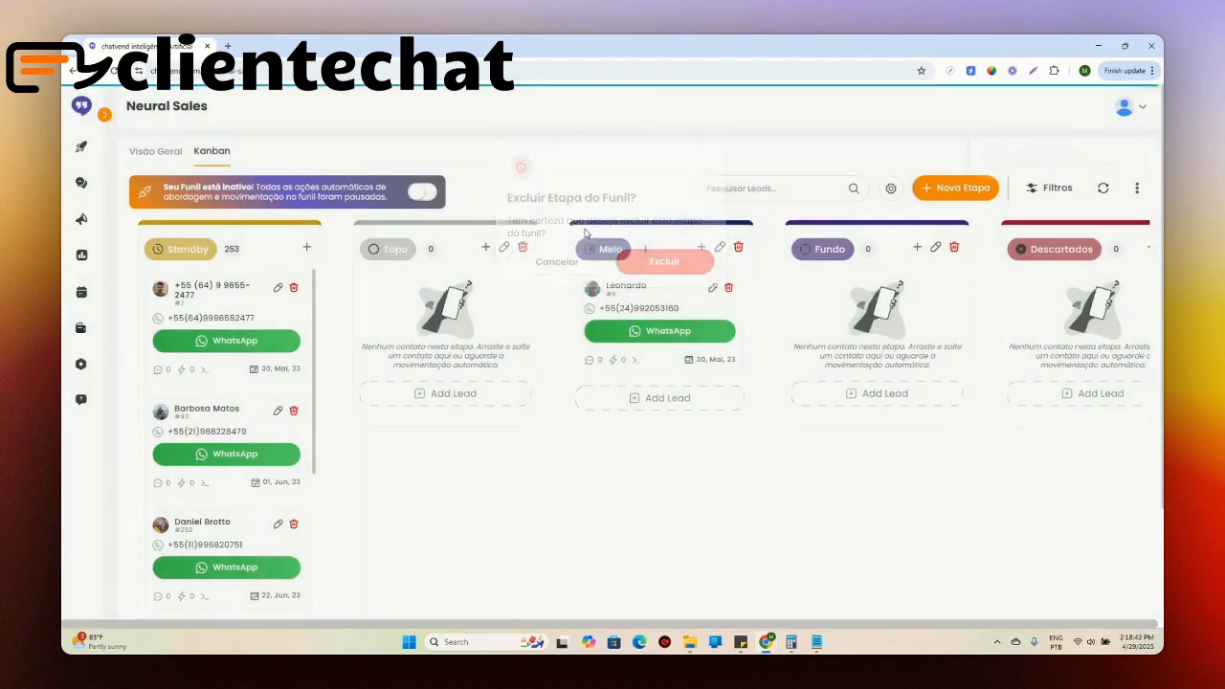
{"action": "left_click", "coordinate": [481, 294]}
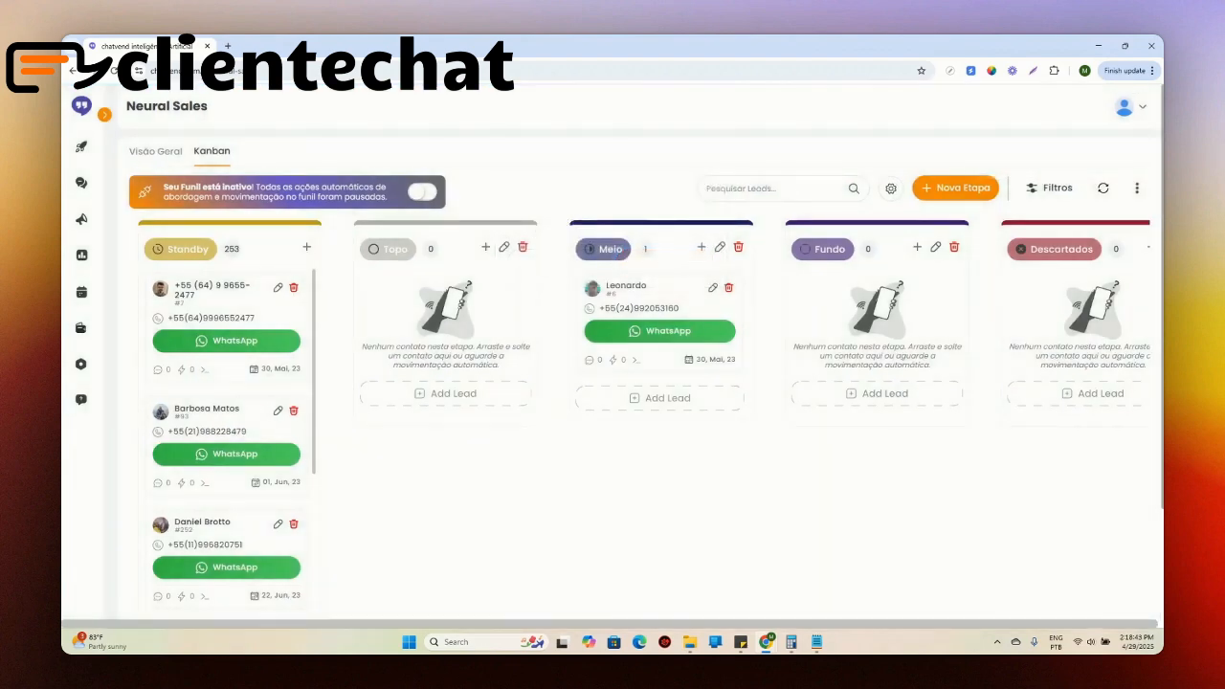
Step: Open the Topo stage's settings and set its Custo por Lead to 8,00
{"action": "left_click", "coordinate": [504, 247]}
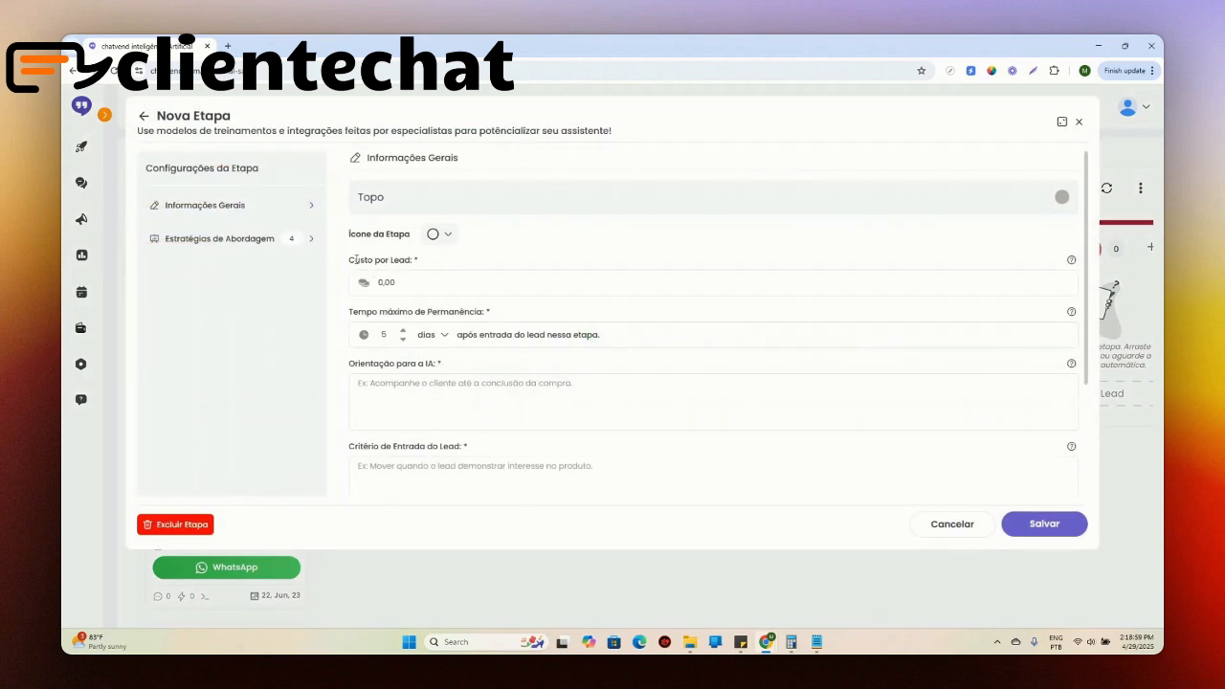
{"action": "mouse_move", "coordinate": [350, 259]}
{"action": "left_mouse_down"}
{"action": "mouse_move", "coordinate": [413, 259]}
{"action": "mouse_move", "coordinate": [381, 253]}
{"action": "mouse_move", "coordinate": [365, 286]}
{"action": "mouse_move", "coordinate": [385, 267]}
{"action": "mouse_move", "coordinate": [347, 255]}
{"action": "left_mouse_up"}
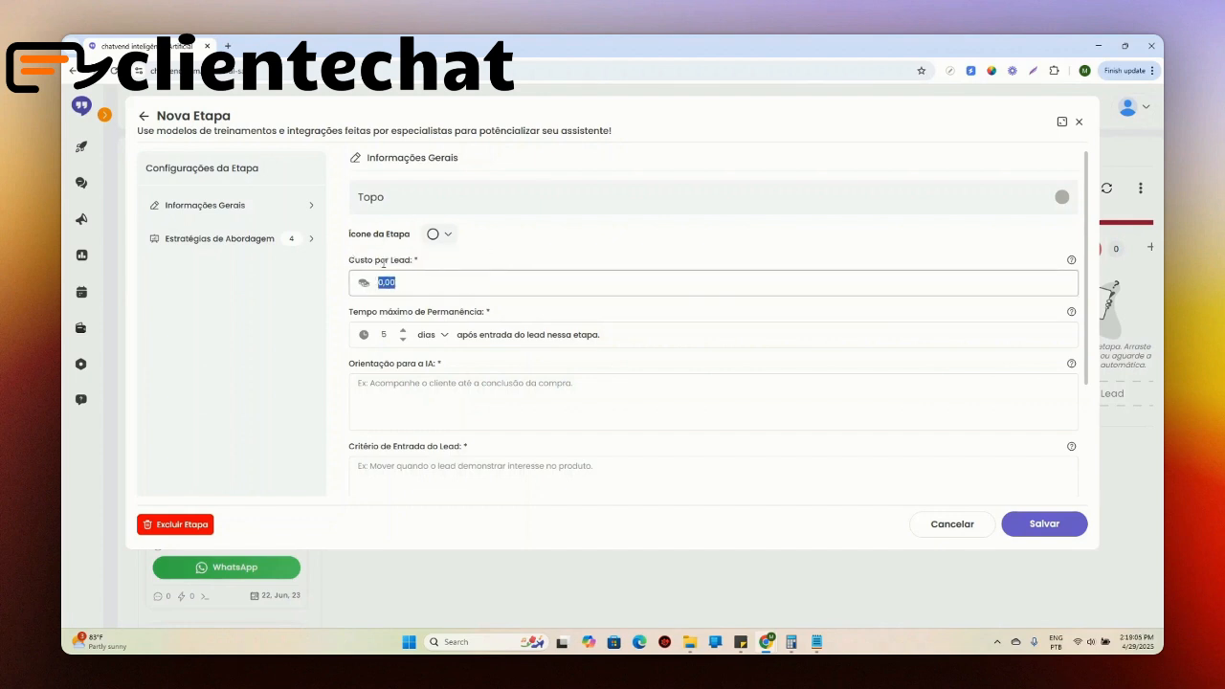
{"action": "left_click", "coordinate": [427, 284]}
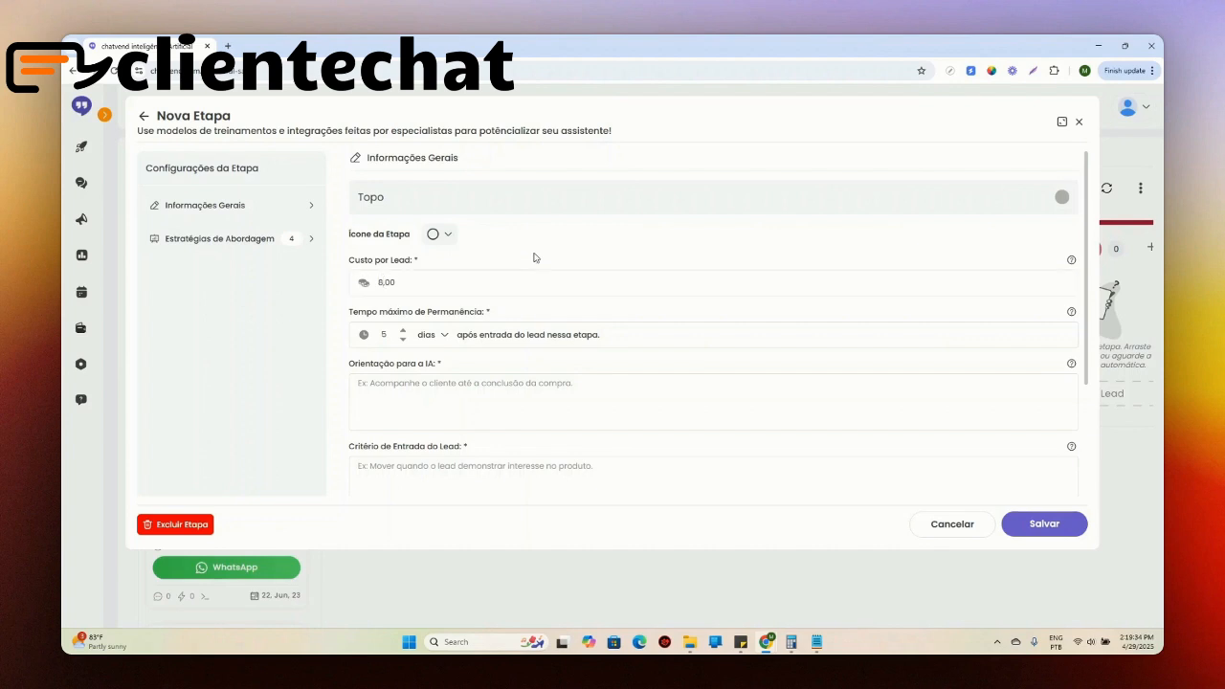
Step: Set the Topo stage's Tempo máximo de Permanência to 10 days after the lead enters
{"action": "left_click_drag", "start_coordinate": [359, 311], "coordinate": [484, 312]}
{"action": "left_click", "coordinate": [388, 334]}
{"action": "double_click", "coordinate": [389, 336]}
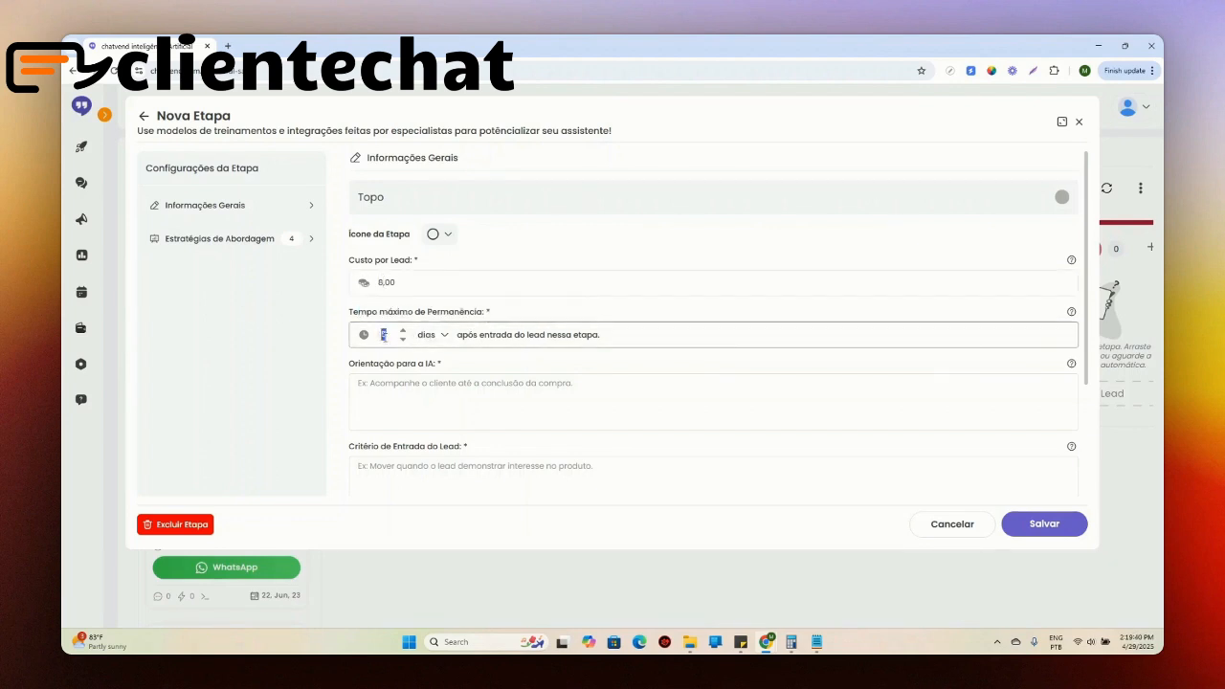
{"action": "left_click", "coordinate": [389, 337]}
{"action": "double_click", "coordinate": [386, 336]}
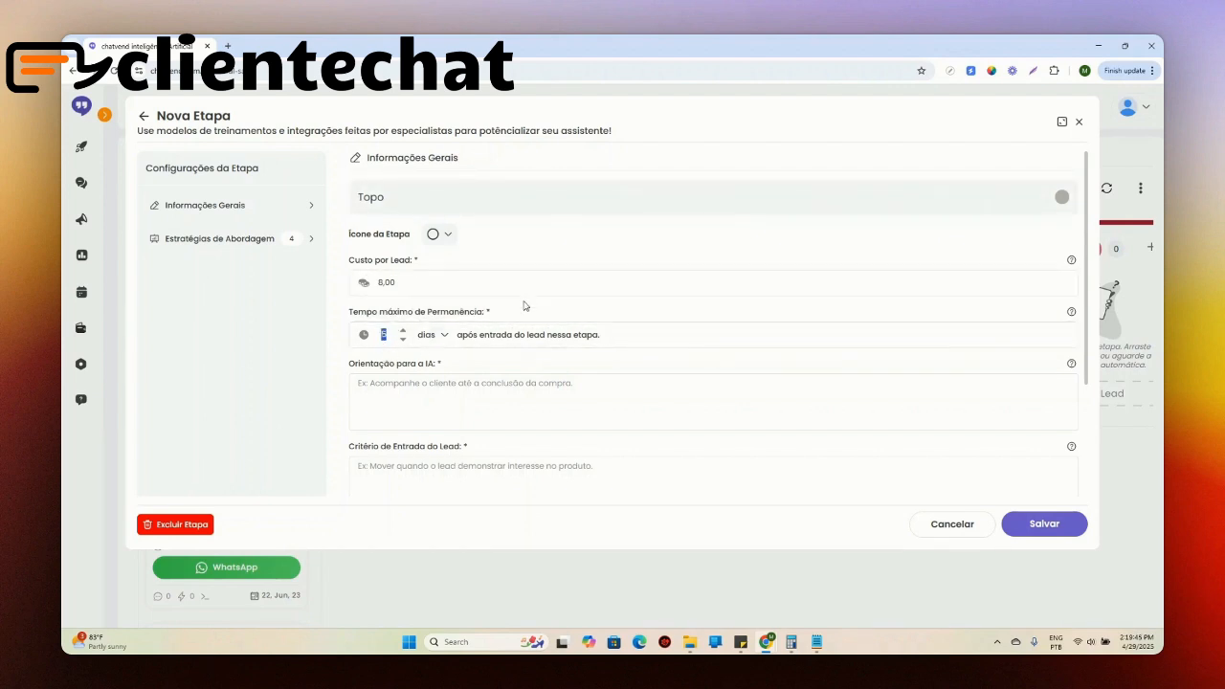
{"action": "left_click", "coordinate": [403, 331]}
{"action": "left_click", "coordinate": [403, 332]}
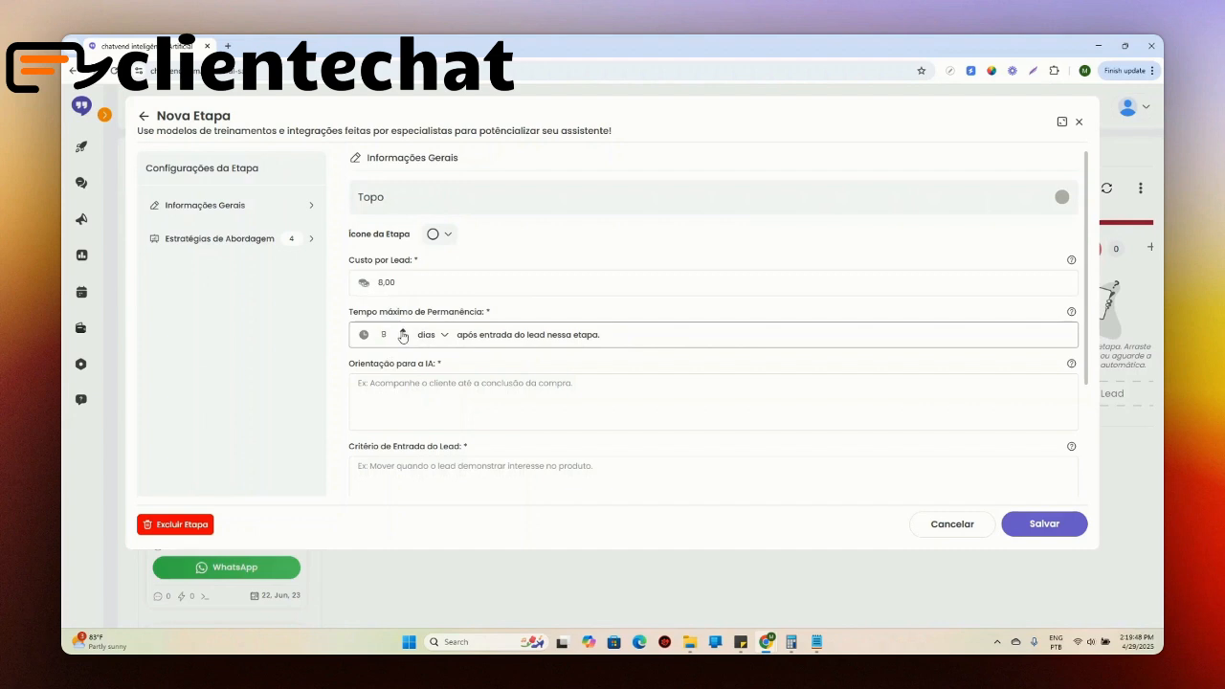
{"action": "left_click", "coordinate": [403, 332]}
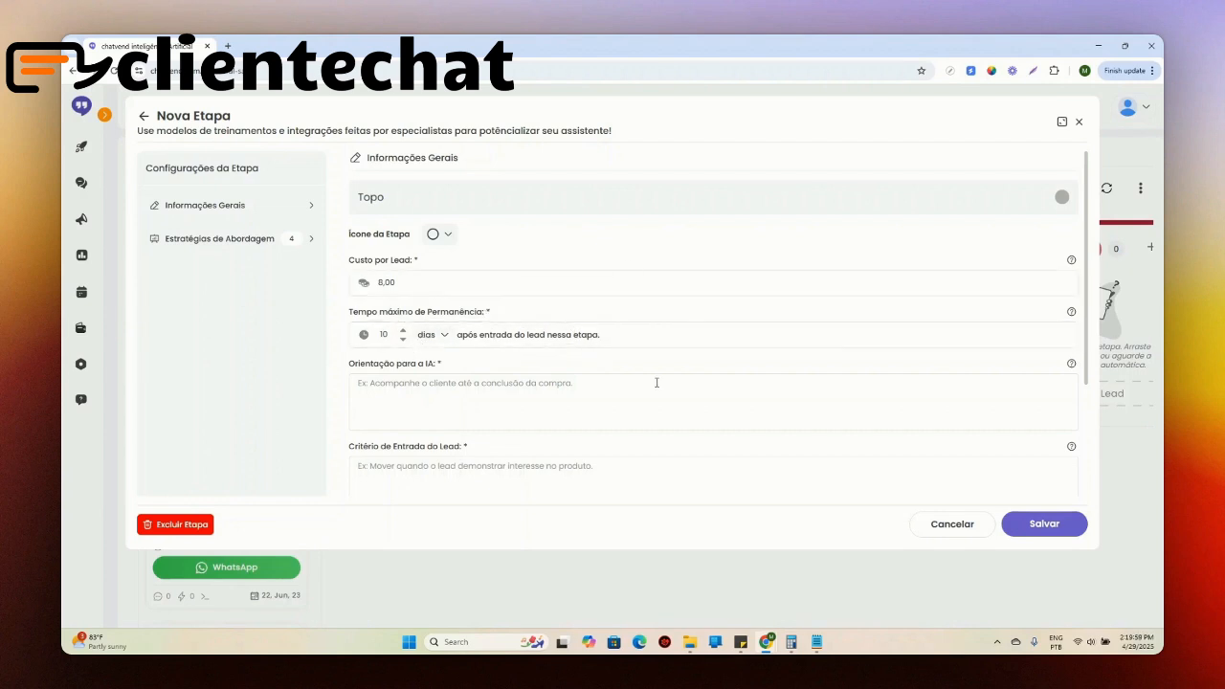
{"action": "double_click", "coordinate": [383, 333]}
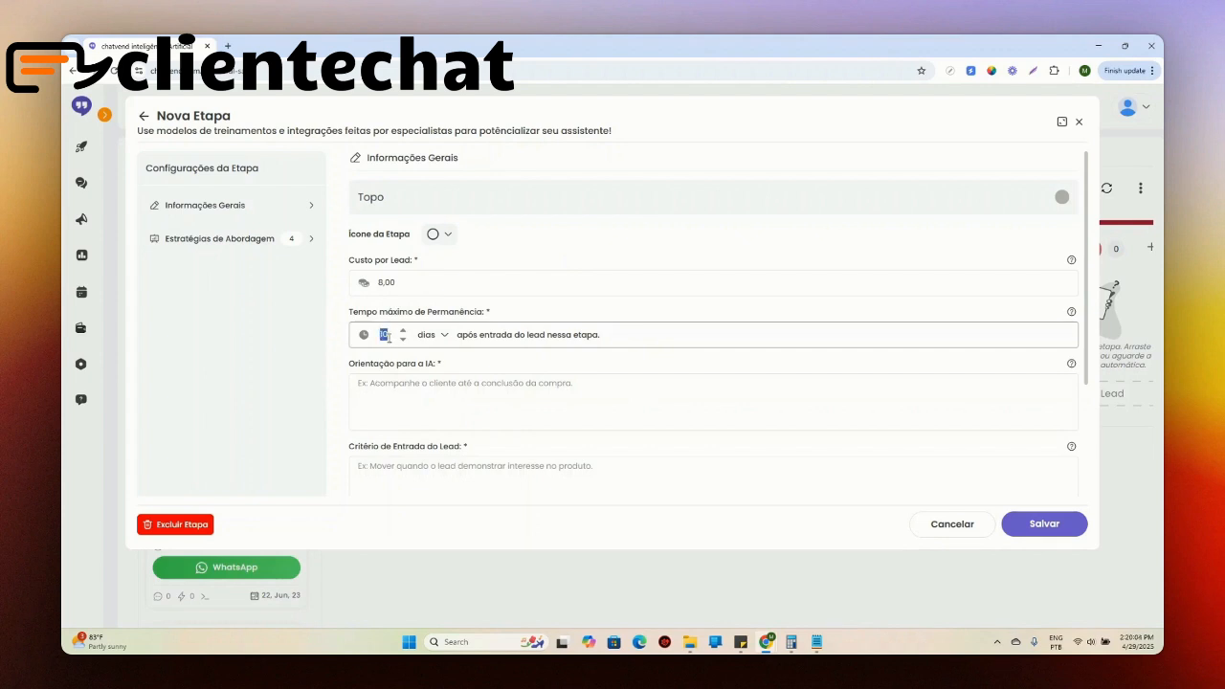
{"action": "type", "text": "1"}
{"action": "left_click_drag", "start_coordinate": [385, 334], "coordinate": [389, 325]}
{"action": "left_click", "coordinate": [389, 333]}
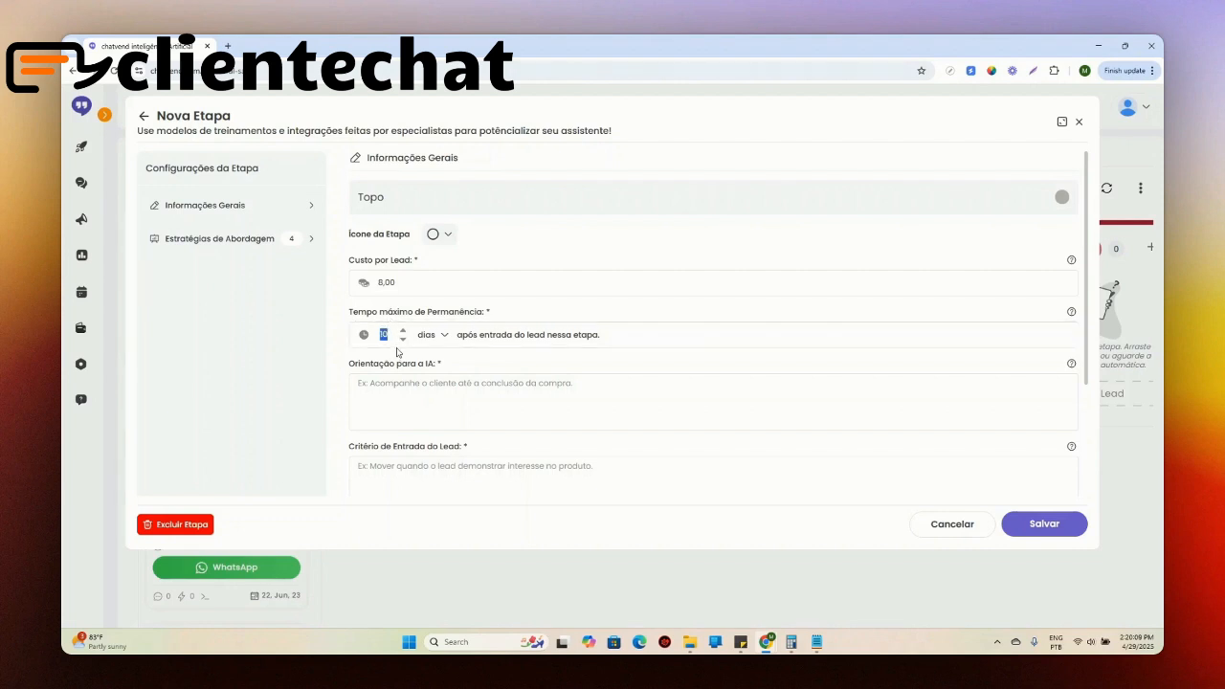
Step: Copy the Topo guidance about the doctor unaware of being outdated in cardiology from the Canva slide into Orientação para a IA
{"action": "scroll", "coordinate": [645, 241], "scroll_direction": "down", "scroll_amount": 2}
{"action": "left_click", "coordinate": [514, 274]}
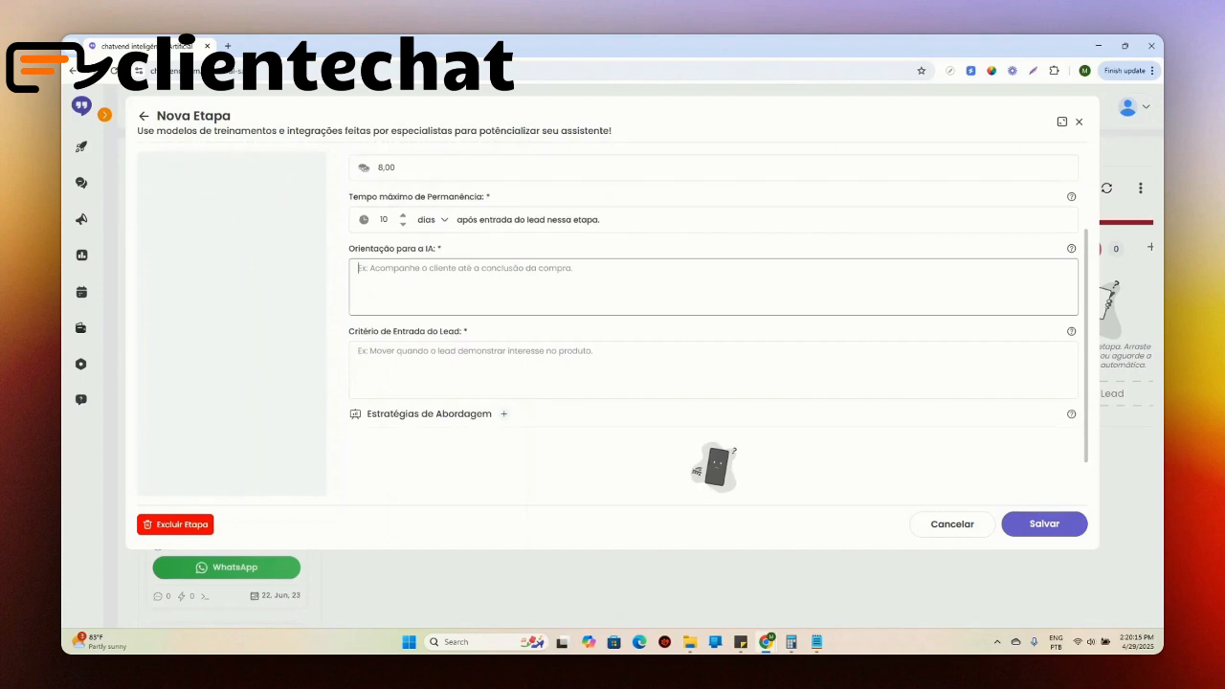
{"action": "key", "text": "alt+Tab"}
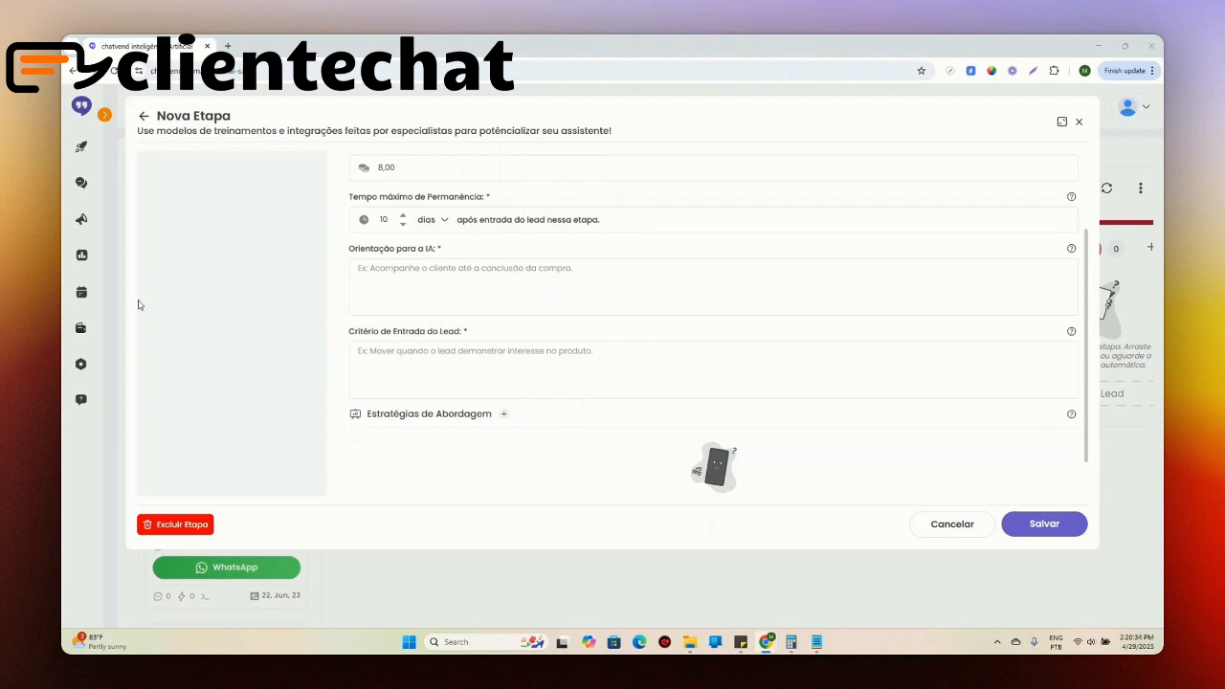
{"action": "left_click", "coordinate": [398, 271]}
{"action": "type", "text": "Entendemos que o Lead é um médico e ele ainda não \"descobriu\" que está desatualizado na área da cardiologia, por isso ainda não se sente incomodado nem está ciente que ele tem um problema. O foco ao conversar com ele é mostrar que ele pode estar desatualizado e isso pode prejudicar seus atendimentos e sua habilidade de salvar vidas."}
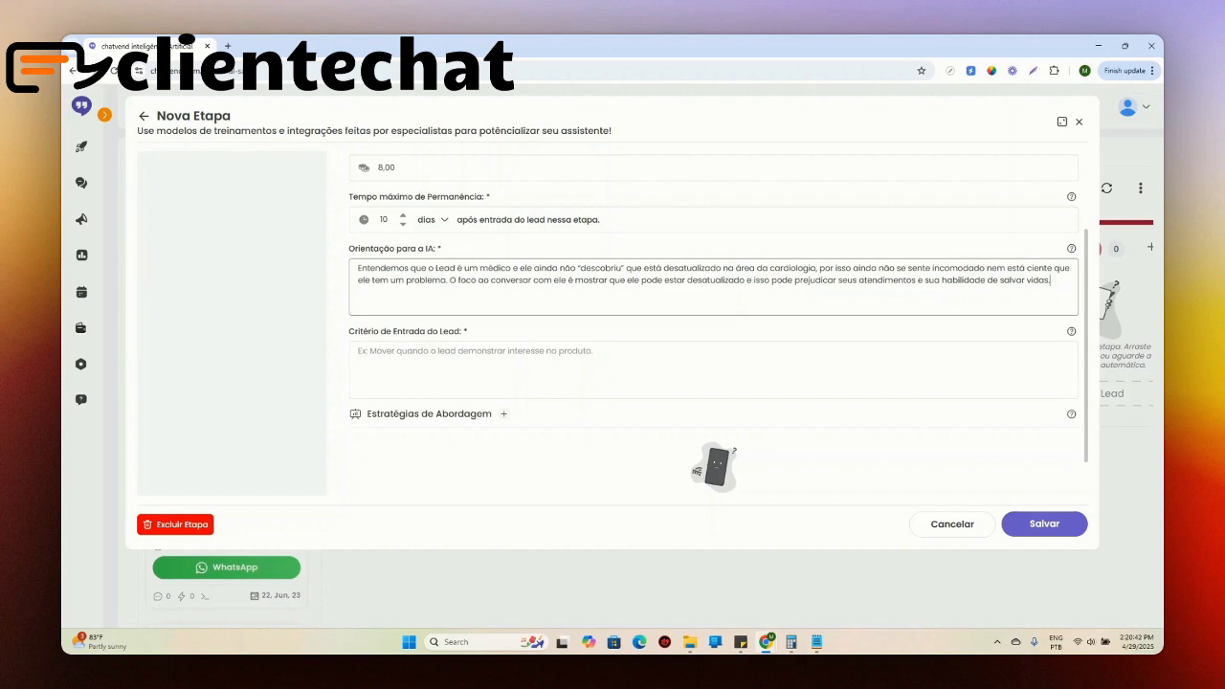
Step: Switch to Canva to review the Topo sales-strategy slide and its approach timing, and return to the Topo stage settings
{"action": "left_click_drag", "start_coordinate": [64, 77], "coordinate": [486, 123]}
{"action": "left_click", "coordinate": [718, 117]}
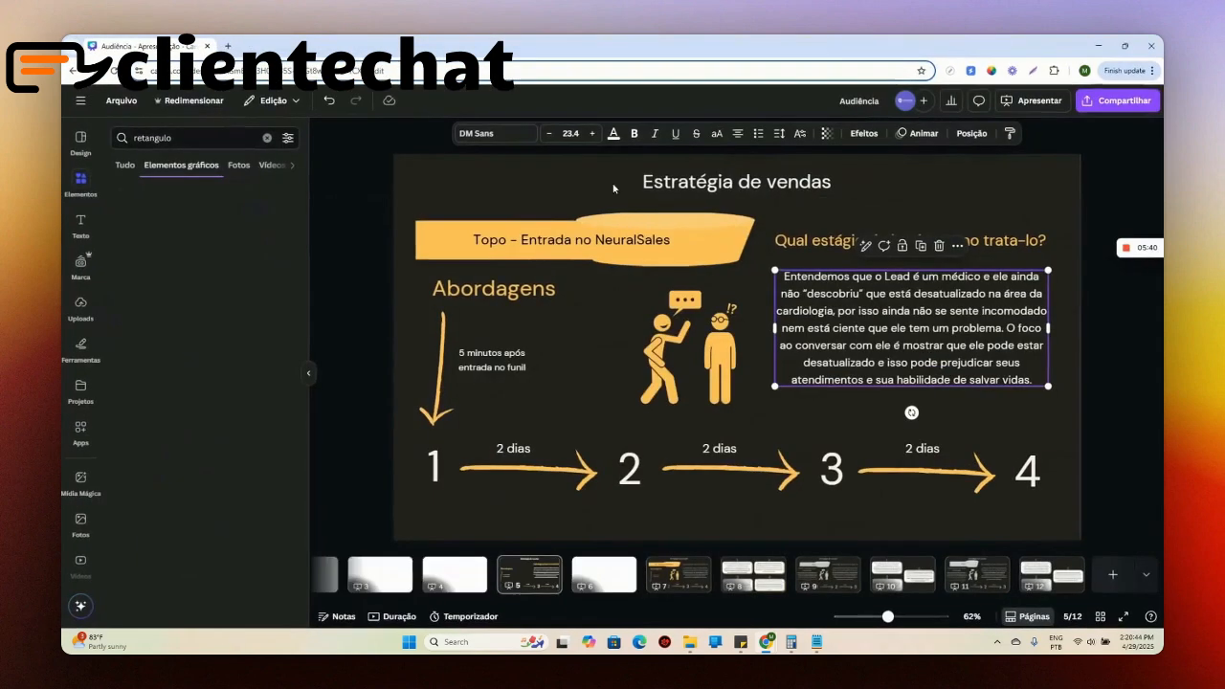
{"action": "left_click", "coordinate": [308, 372]}
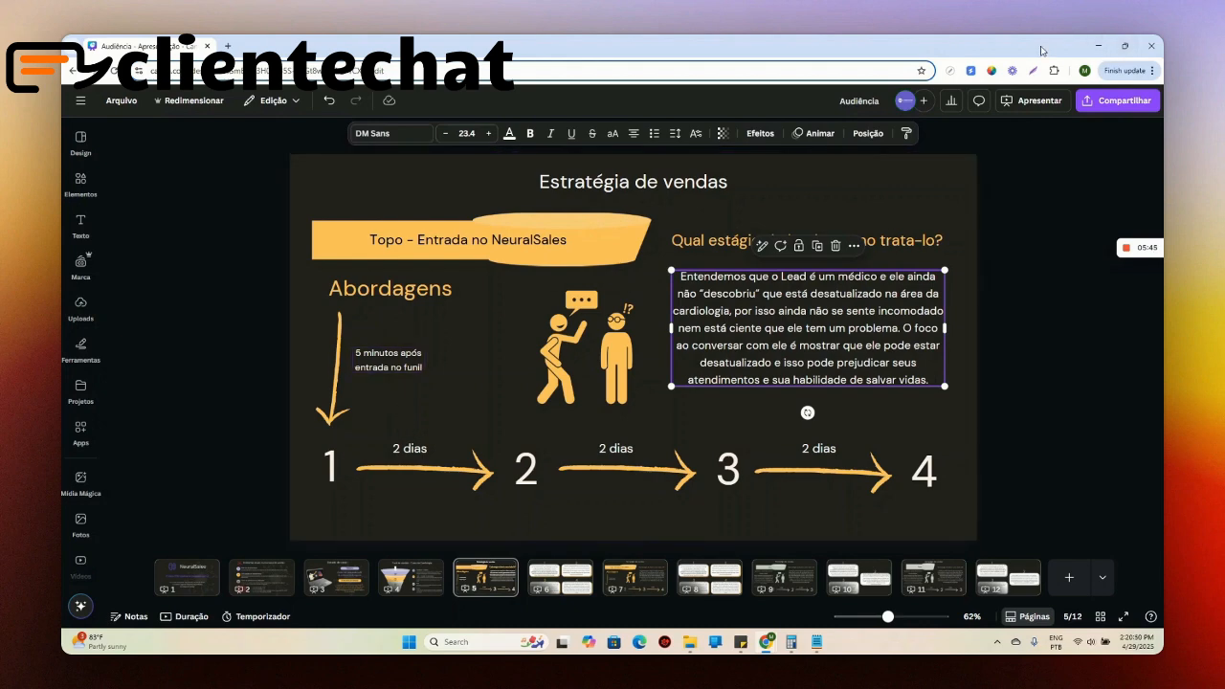
{"action": "left_click_drag", "start_coordinate": [1041, 48], "coordinate": [63, 82]}
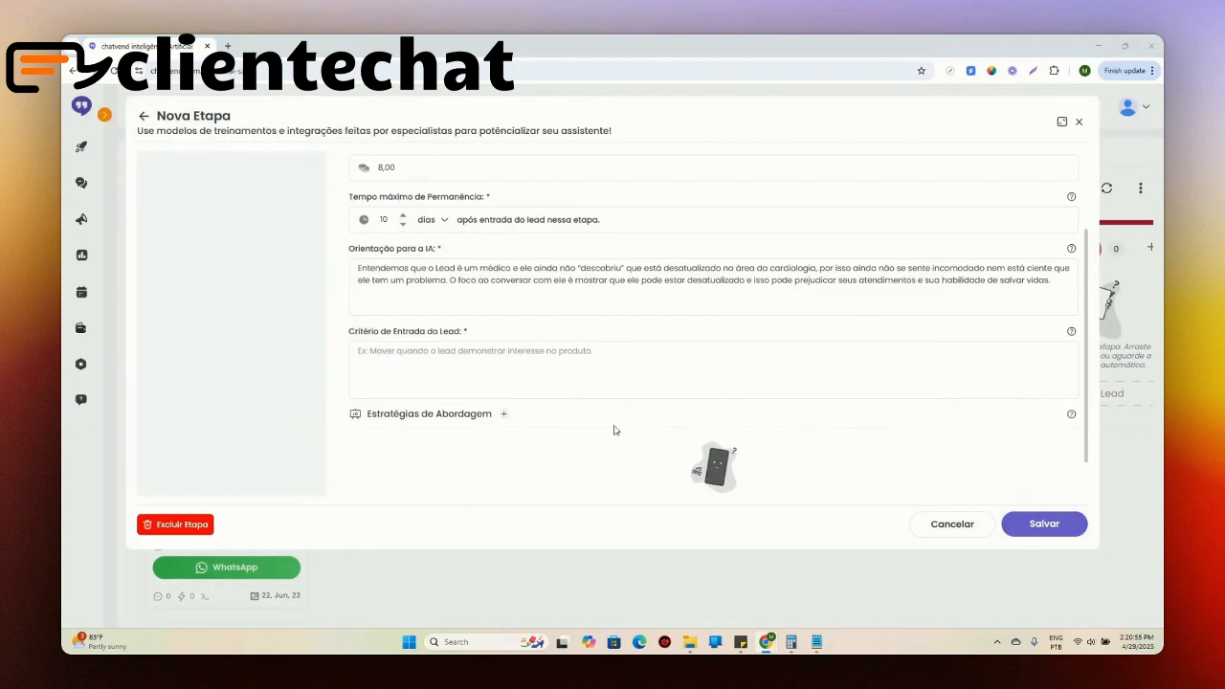
{"action": "scroll", "coordinate": [415, 351], "scroll_direction": "up", "scroll_amount": 2}
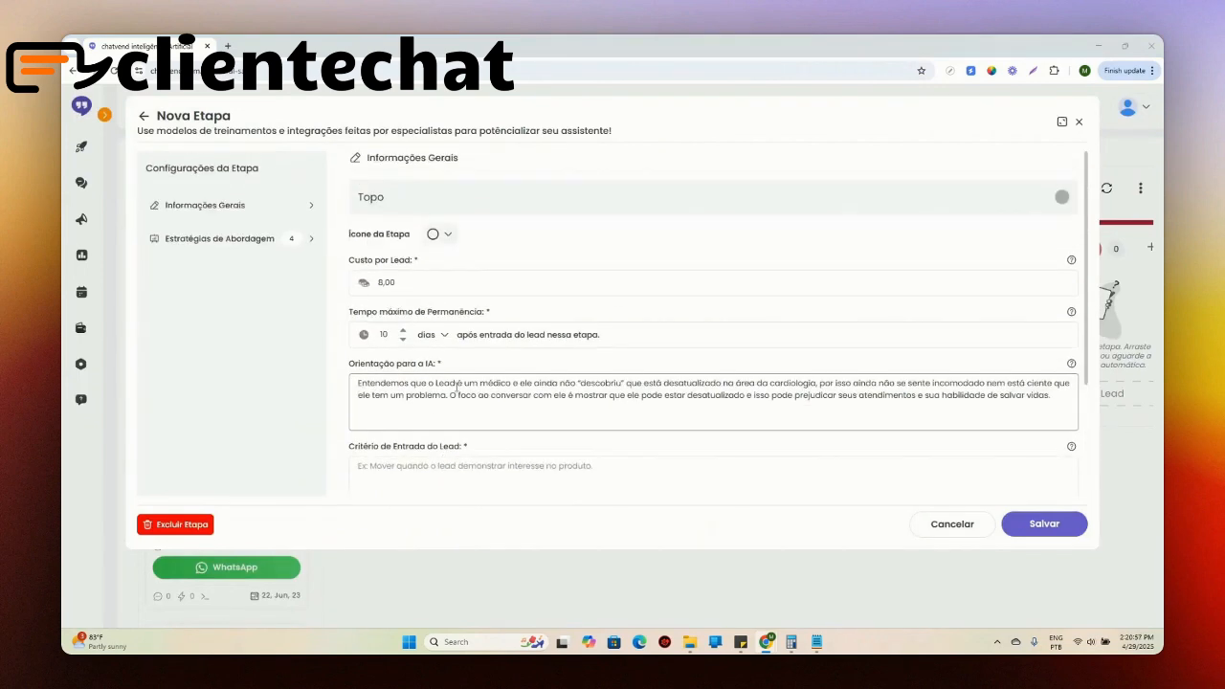
Step: Fill the Topo stage's Critério de Entrada do Lead with the placeholder x
{"action": "scroll", "coordinate": [478, 282], "scroll_direction": "down", "scroll_amount": 3}
{"action": "left_click", "coordinate": [456, 281]}
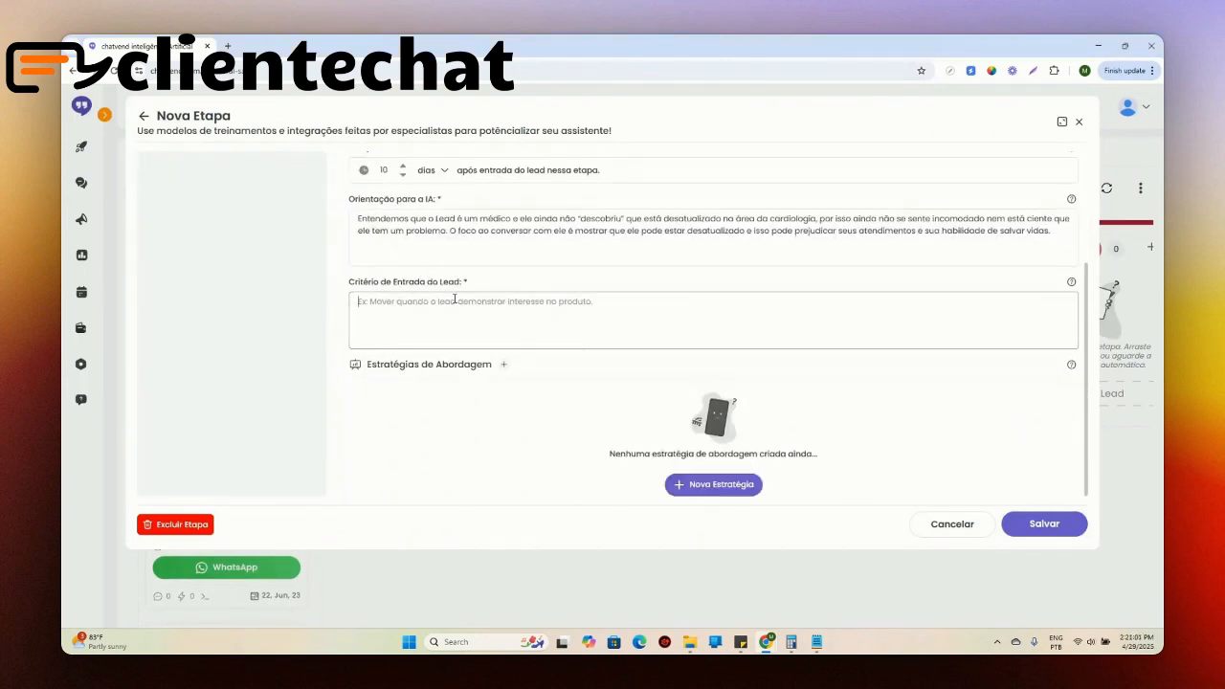
{"action": "type", "text": "x"}
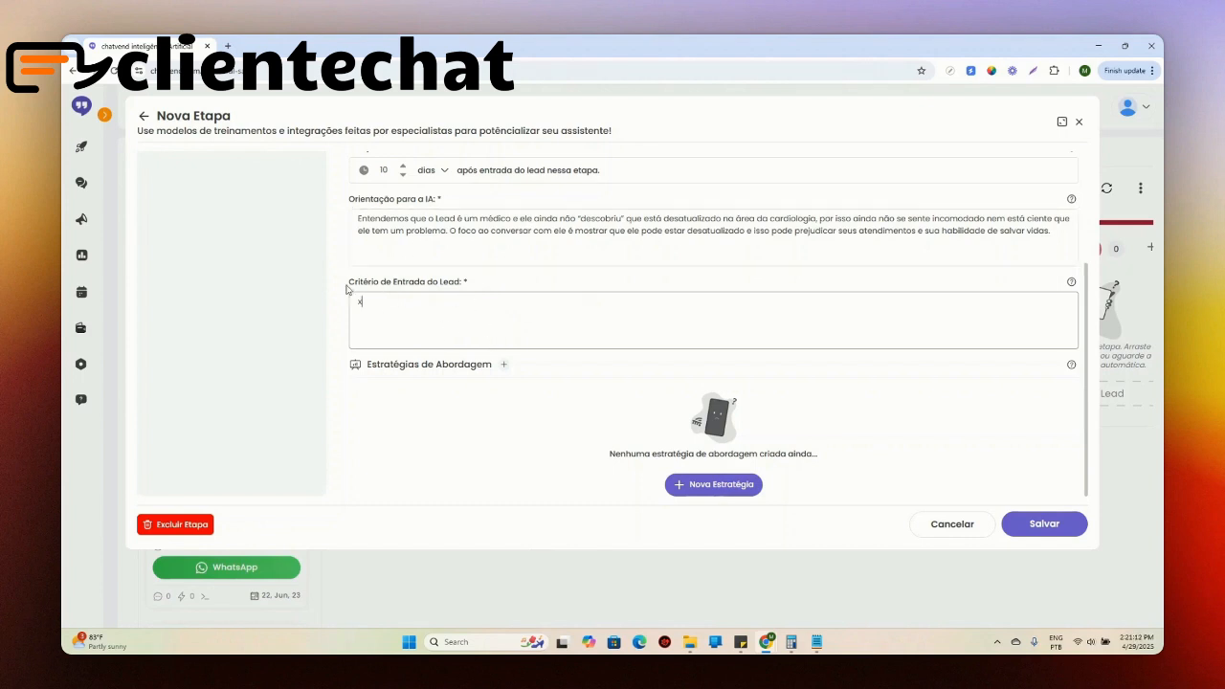
{"action": "scroll", "coordinate": [350, 287], "scroll_direction": "up", "scroll_amount": 2}
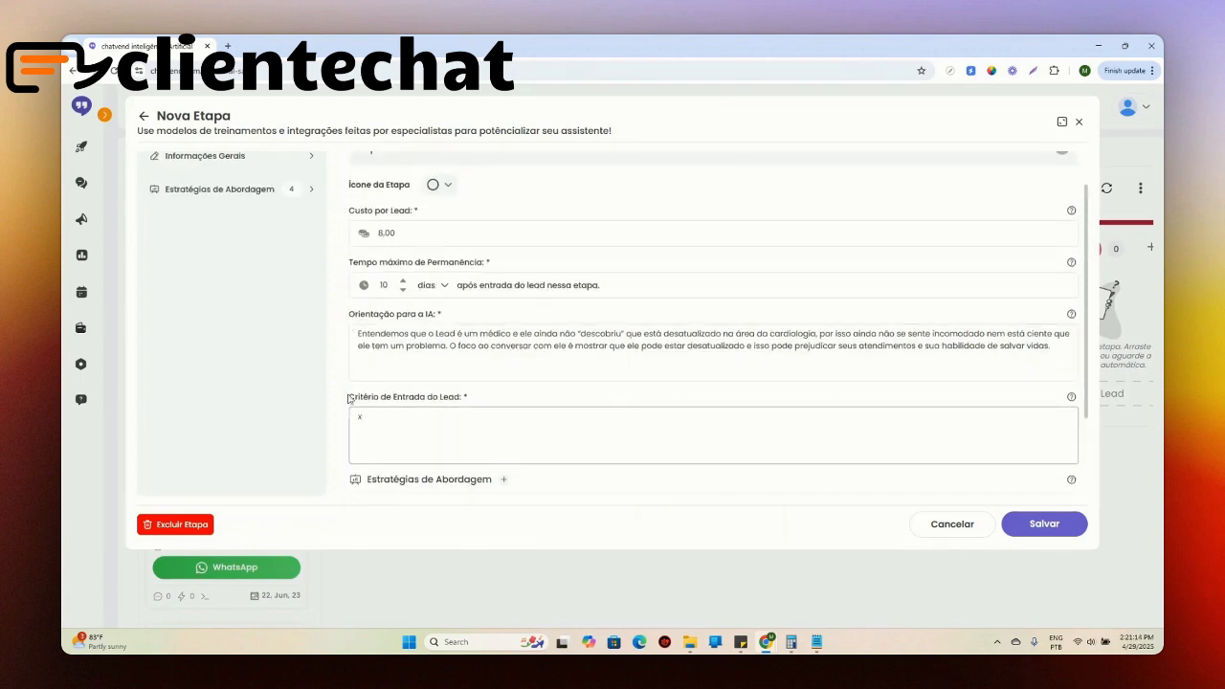
{"action": "left_click_drag", "start_coordinate": [349, 394], "coordinate": [452, 417]}
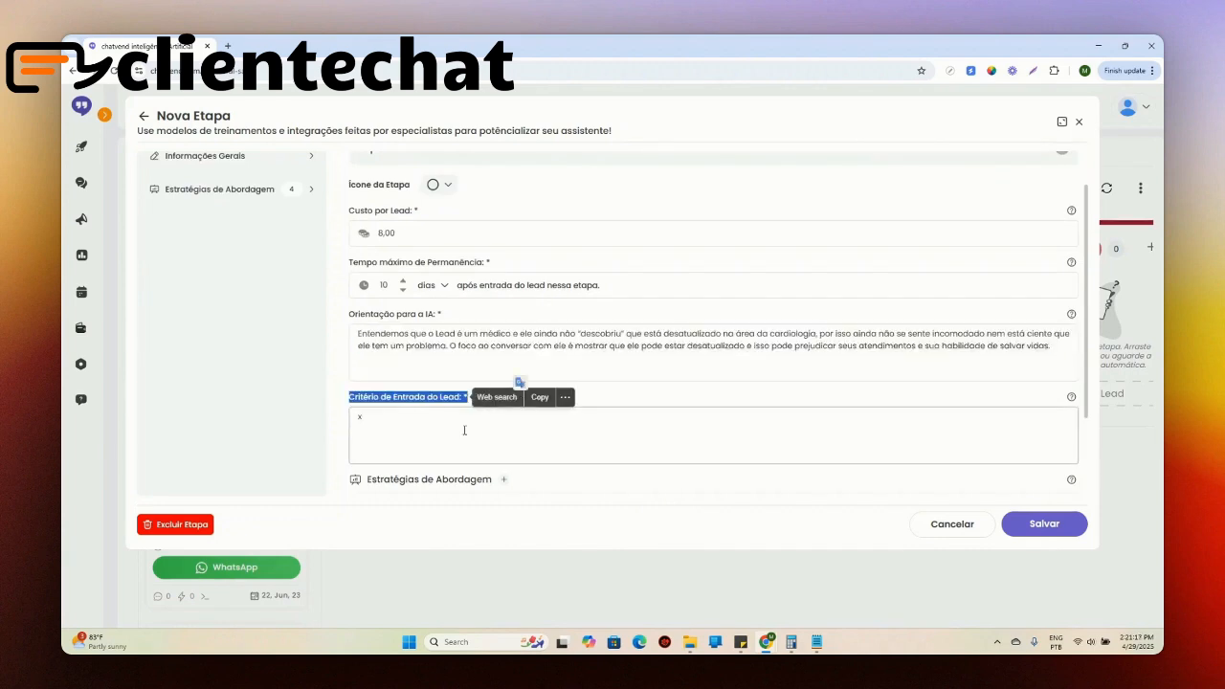
{"action": "left_click", "coordinate": [388, 412]}
{"action": "scroll", "coordinate": [364, 402], "scroll_direction": "down", "scroll_amount": 2}
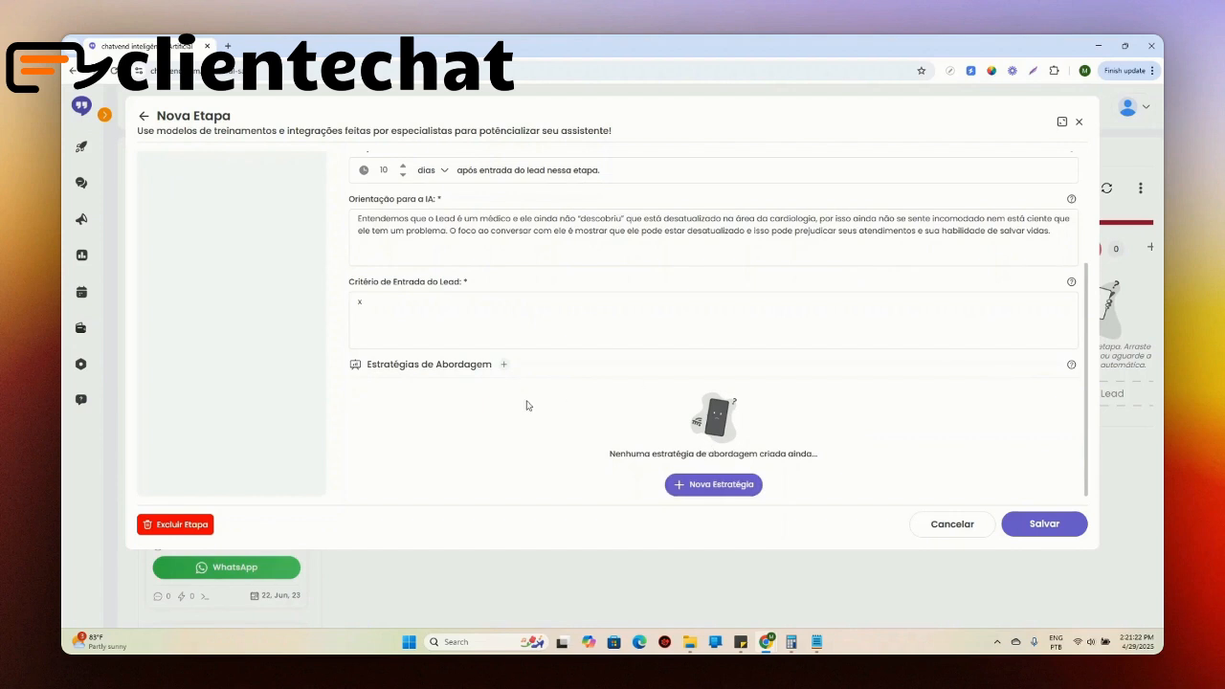
Step: Add a new approach strategy to the Topo stage, named Abordagem 1 with execution order 1
{"action": "left_click", "coordinate": [725, 488]}
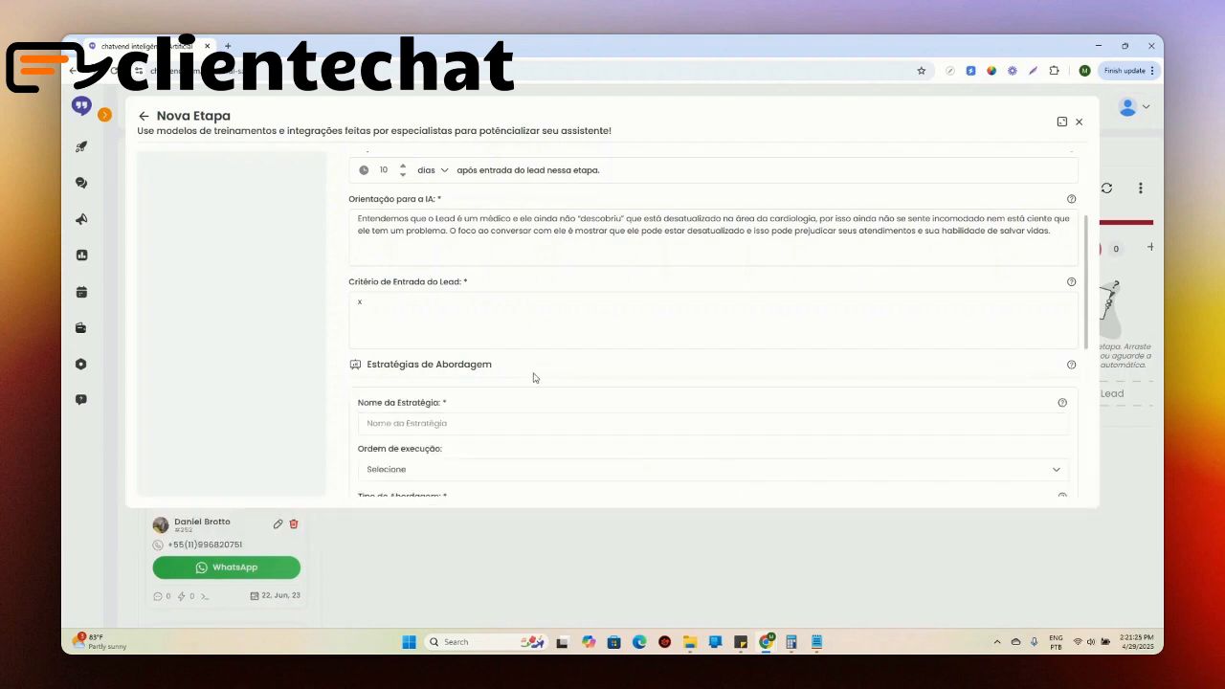
{"action": "scroll", "coordinate": [536, 363], "scroll_direction": "down", "scroll_amount": 3}
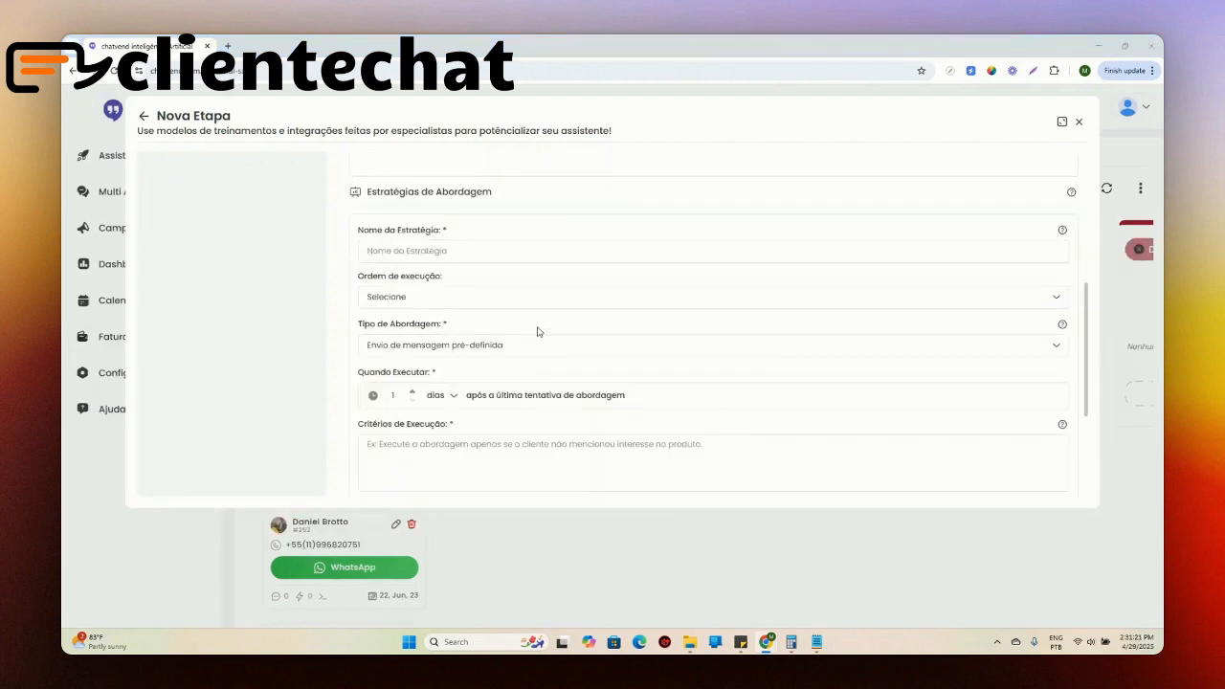
{"action": "left_click", "coordinate": [495, 242]}
{"action": "type", "text": "Abc"}
{"action": "type", "text": "r"}
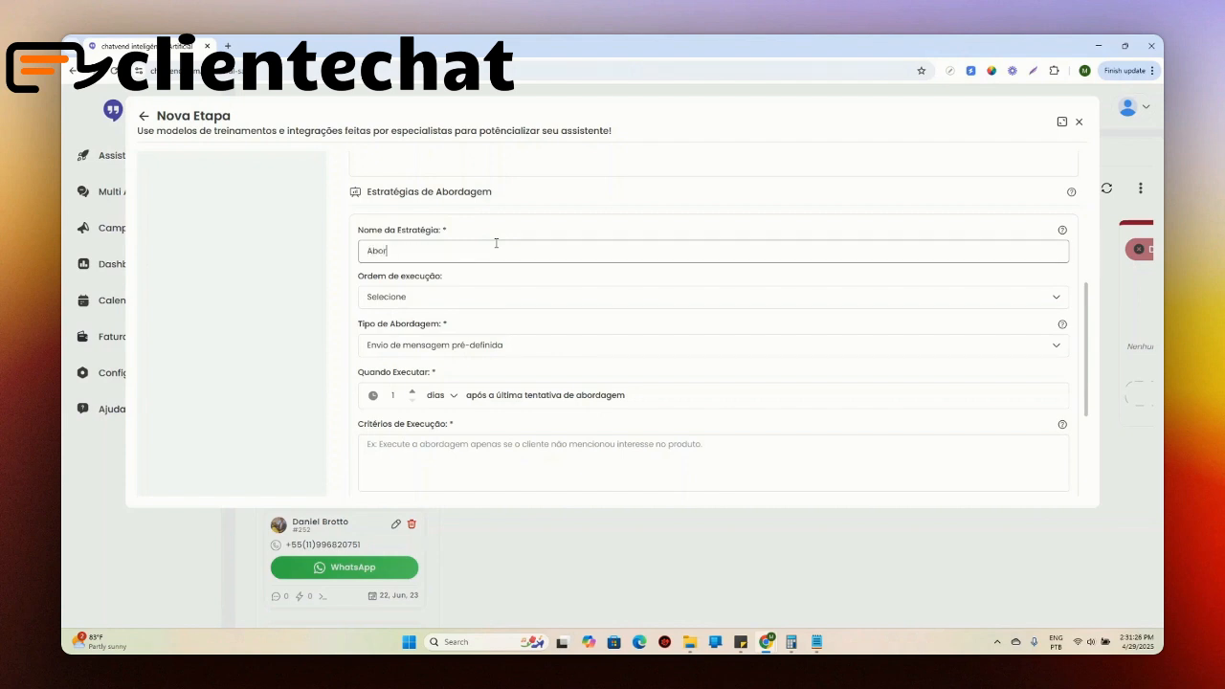
{"action": "type", "text": "dagem 1"}
{"action": "left_click", "coordinate": [508, 296]}
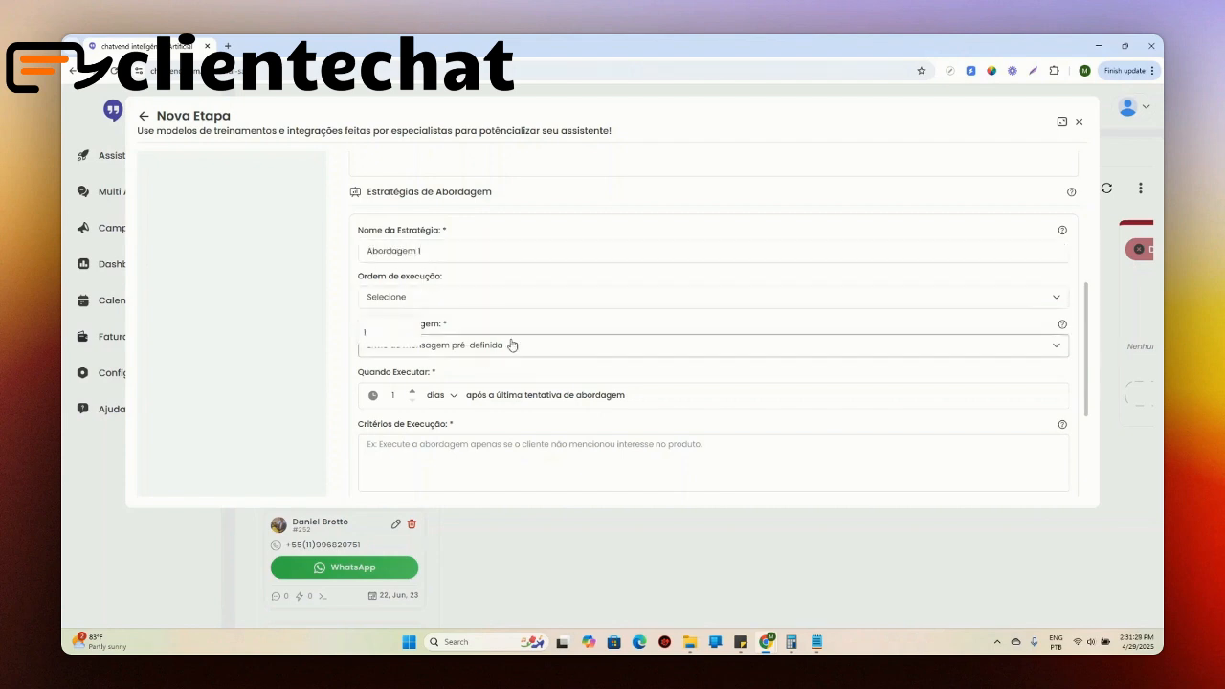
{"action": "left_click", "coordinate": [378, 337]}
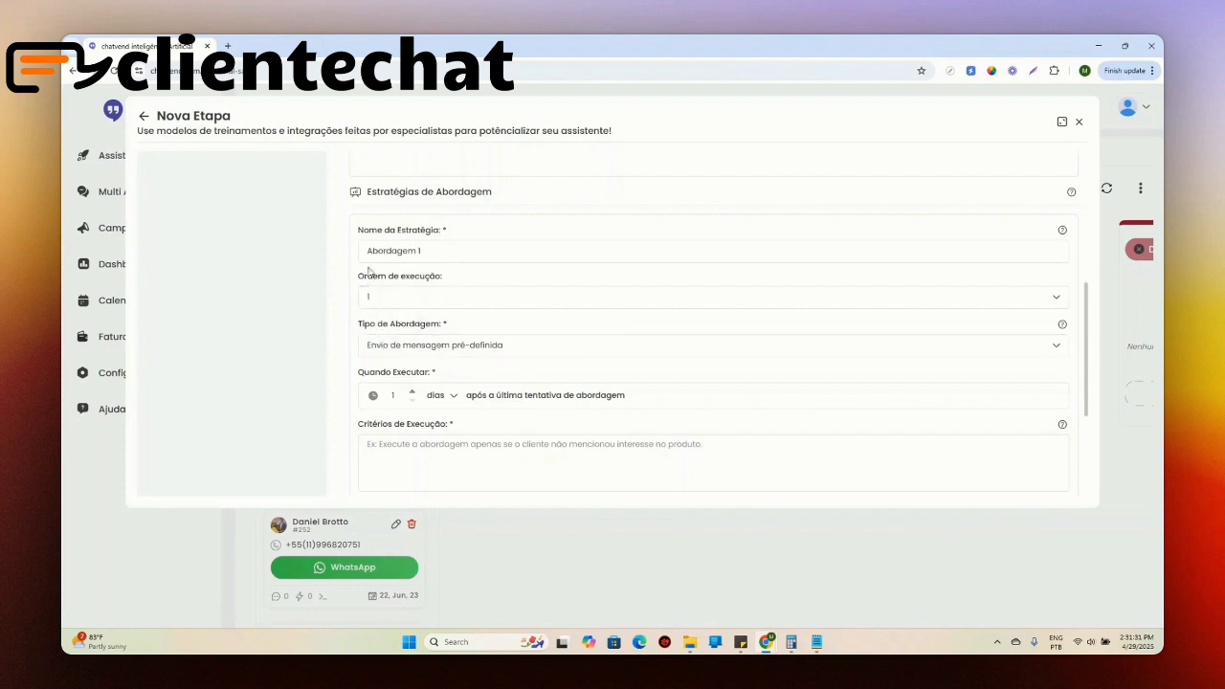
Step: Set Abordagem 1's type to Instrução para que a IA gere uma mensagem and paste the 14 novas diretrizes text into Instrução para a IA
{"action": "left_click", "coordinate": [472, 346]}
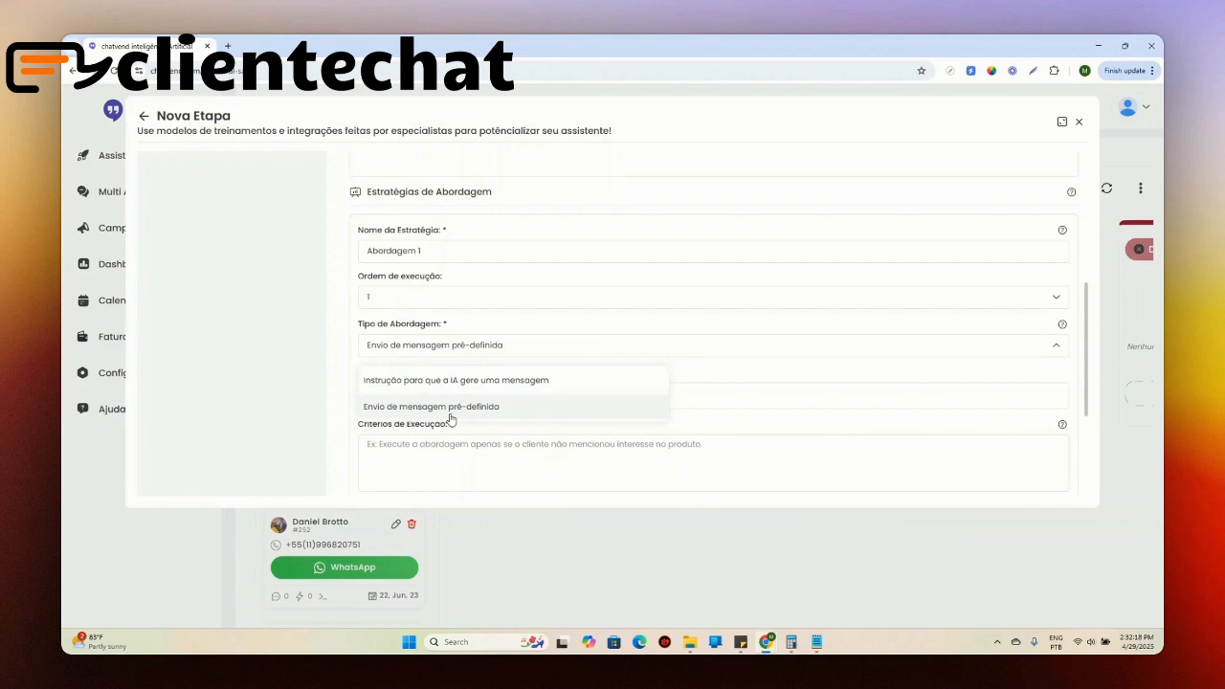
{"action": "left_click", "coordinate": [468, 383]}
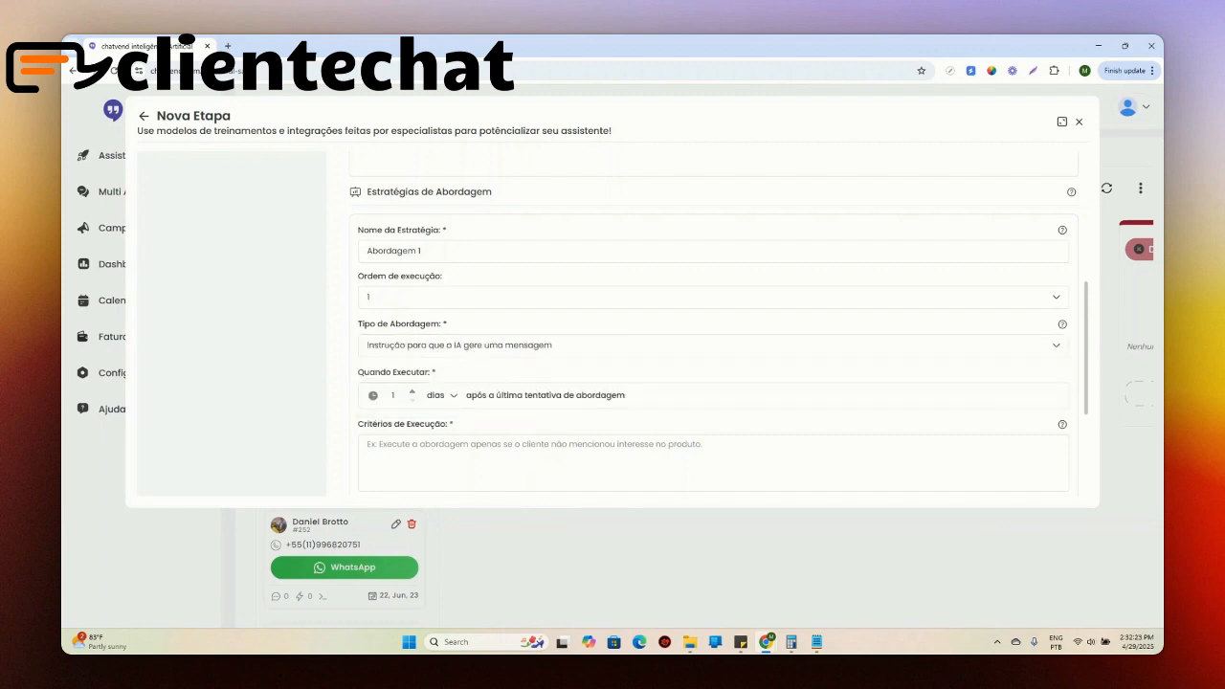
{"action": "scroll", "coordinate": [555, 433], "scroll_direction": "down", "scroll_amount": 2}
{"action": "left_click", "coordinate": [523, 377]}
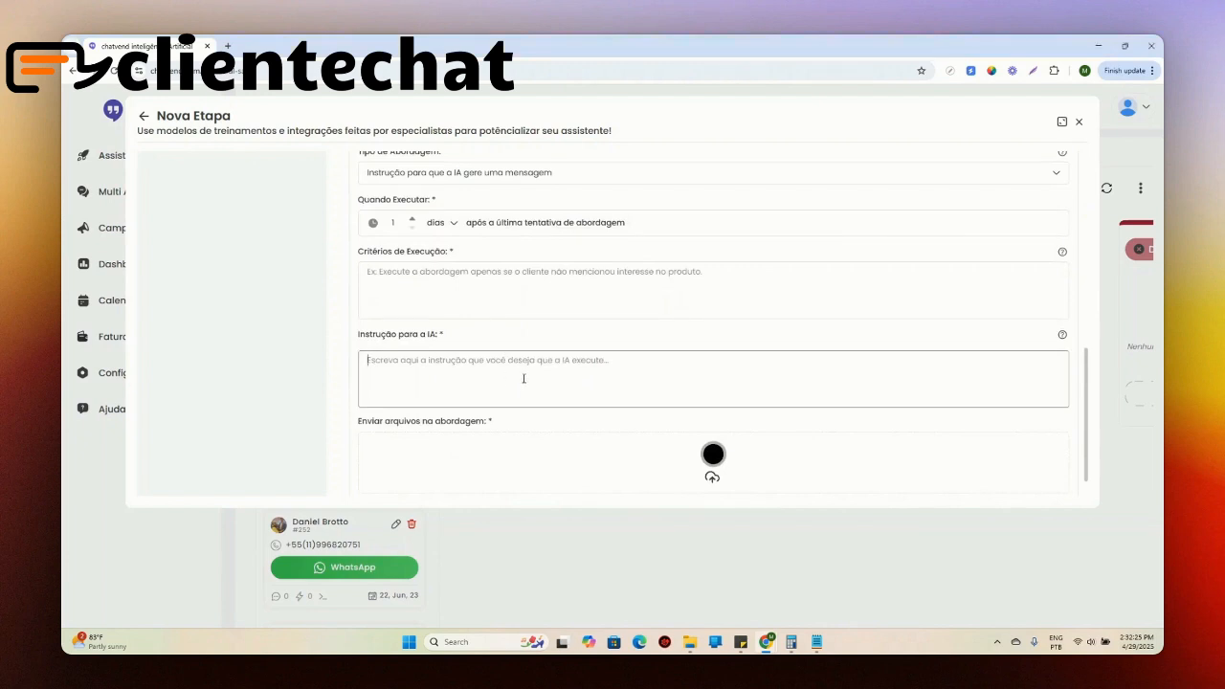
{"action": "type", "text": "Aborde o lead explorando a ideia de que só no último ano, 14 novas diretrizes foram publicadas na área da cardiologia. Ressalte a dificuldade se manter atualizado frente a tantas publicações. Conclua ofertando o link de uma aula completa que fala sobre todas as mudanças da recém publicada diretriz de hipertensão arterial (youtube.com/aula)"}
Step: Review Abordagem 1's AI instruction about the new cardiology guidelines alongside its Critérios de Execução field
{"action": "left_click_drag", "start_coordinate": [372, 359], "coordinate": [709, 392]}
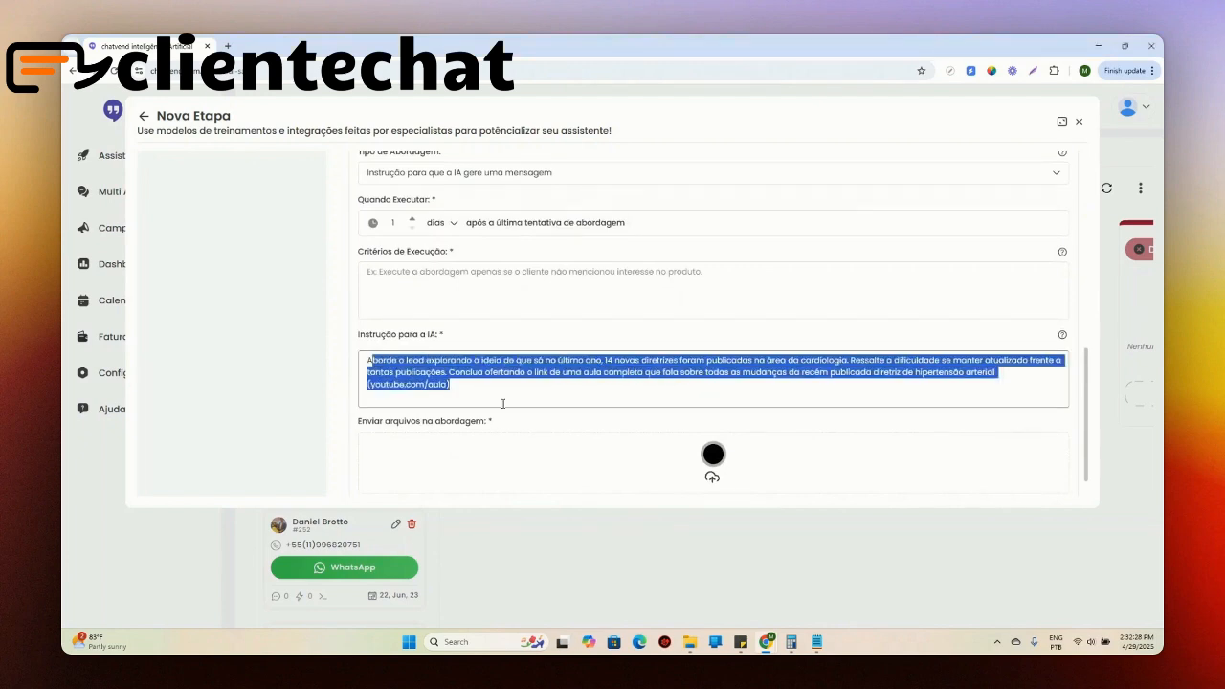
{"action": "left_click", "coordinate": [503, 402]}
{"action": "left_click_drag", "start_coordinate": [539, 361], "coordinate": [775, 370]}
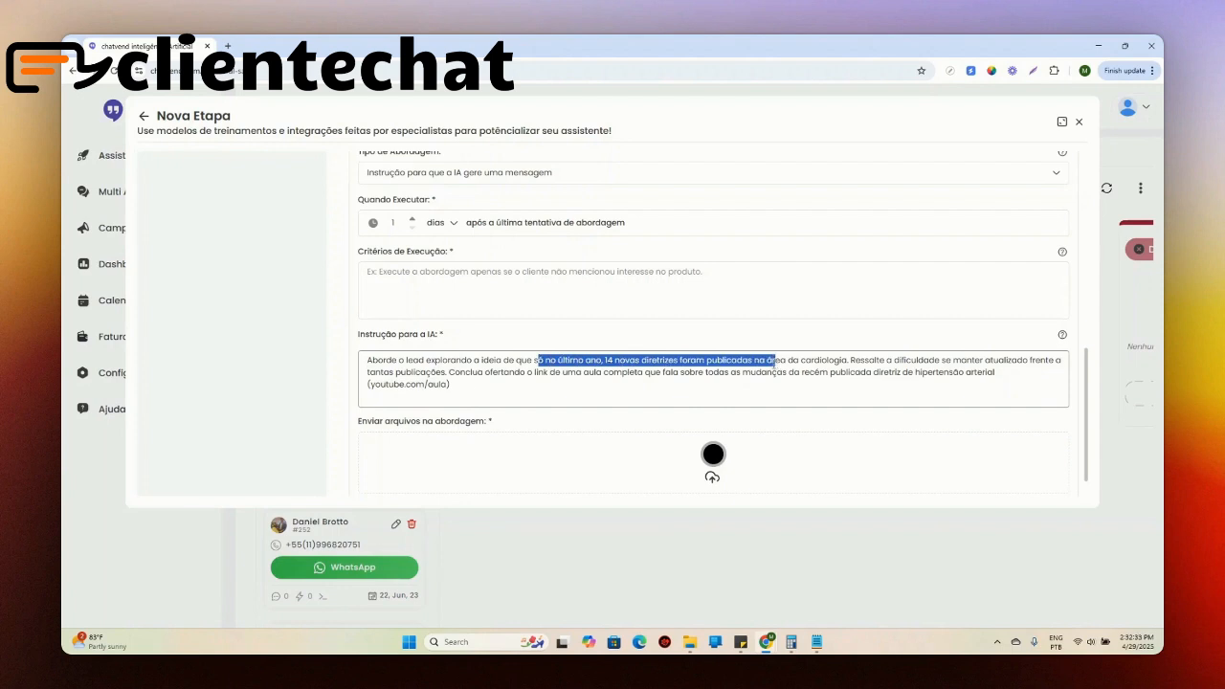
{"action": "scroll", "coordinate": [422, 389], "scroll_direction": "up", "scroll_amount": 2}
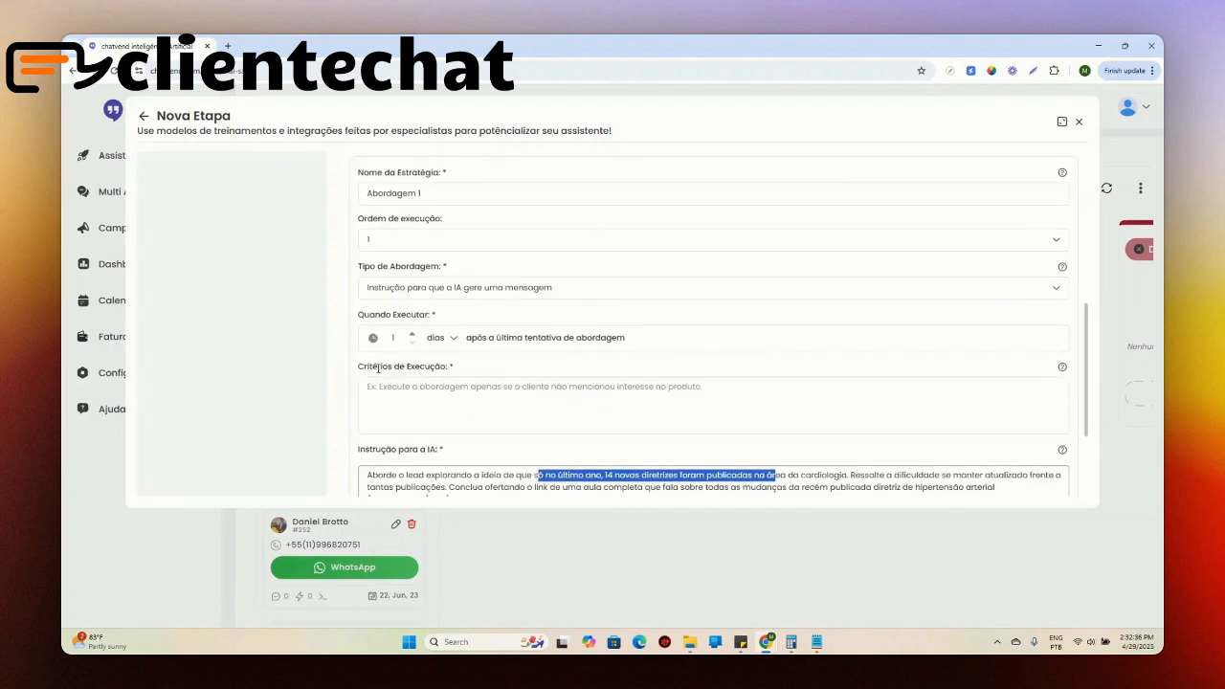
{"action": "left_click_drag", "start_coordinate": [364, 368], "coordinate": [465, 377]}
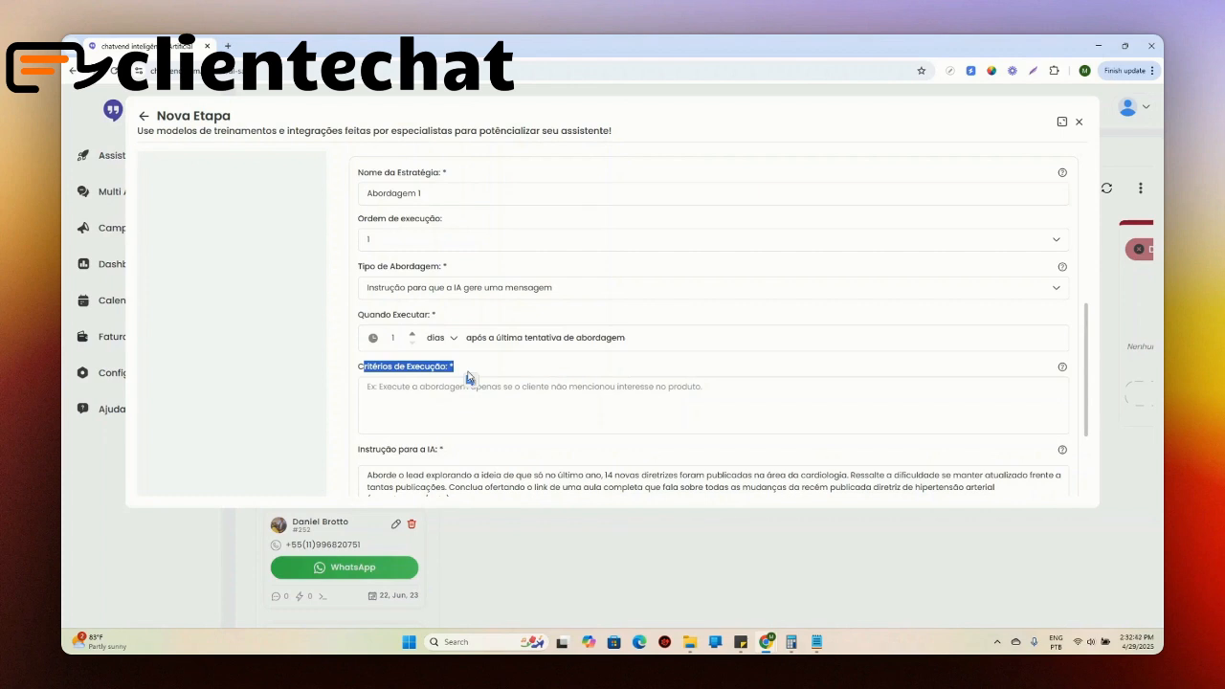
{"action": "left_click", "coordinate": [404, 397]}
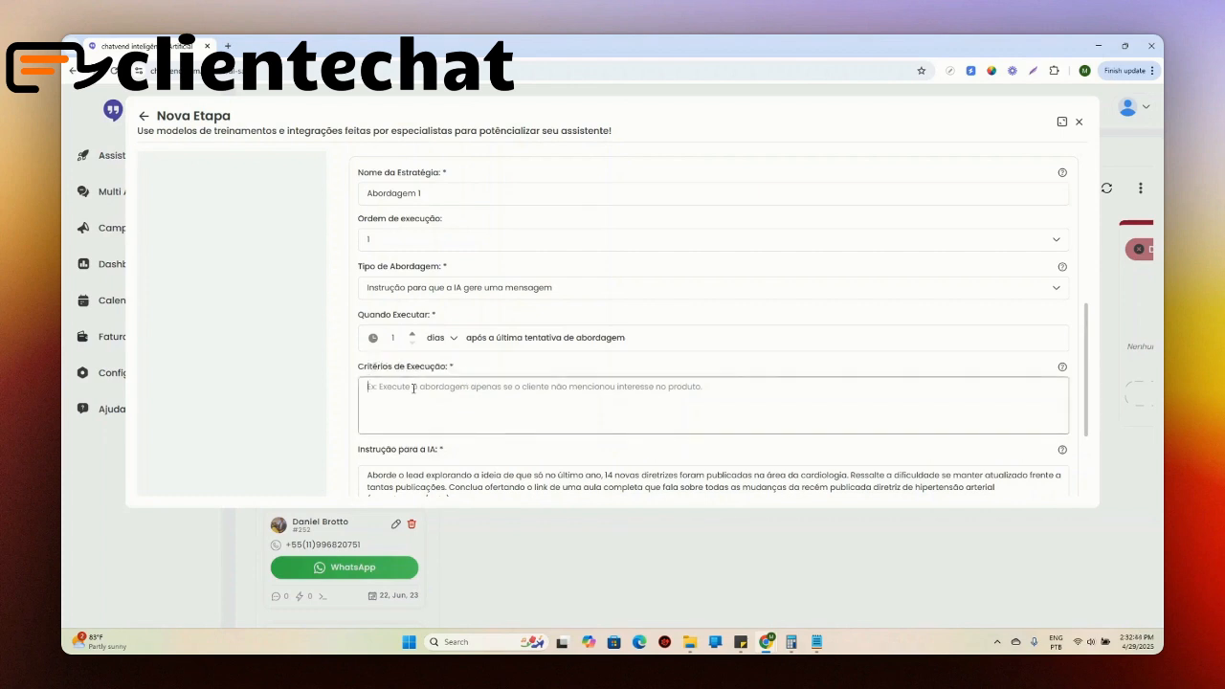
{"action": "scroll", "coordinate": [356, 421], "scroll_direction": "down", "scroll_amount": 1}
{"action": "left_click_drag", "start_coordinate": [370, 415], "coordinate": [480, 439]}
{"action": "key", "text": "ctrl+c"}
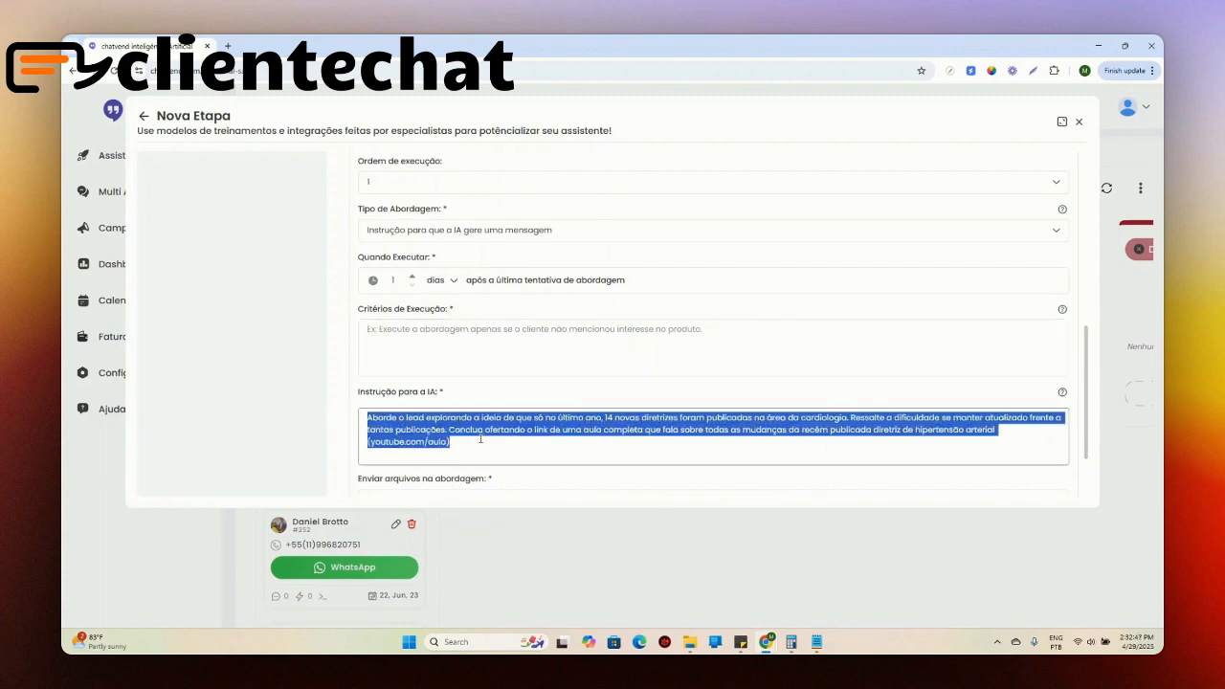
{"action": "left_click", "coordinate": [383, 319]}
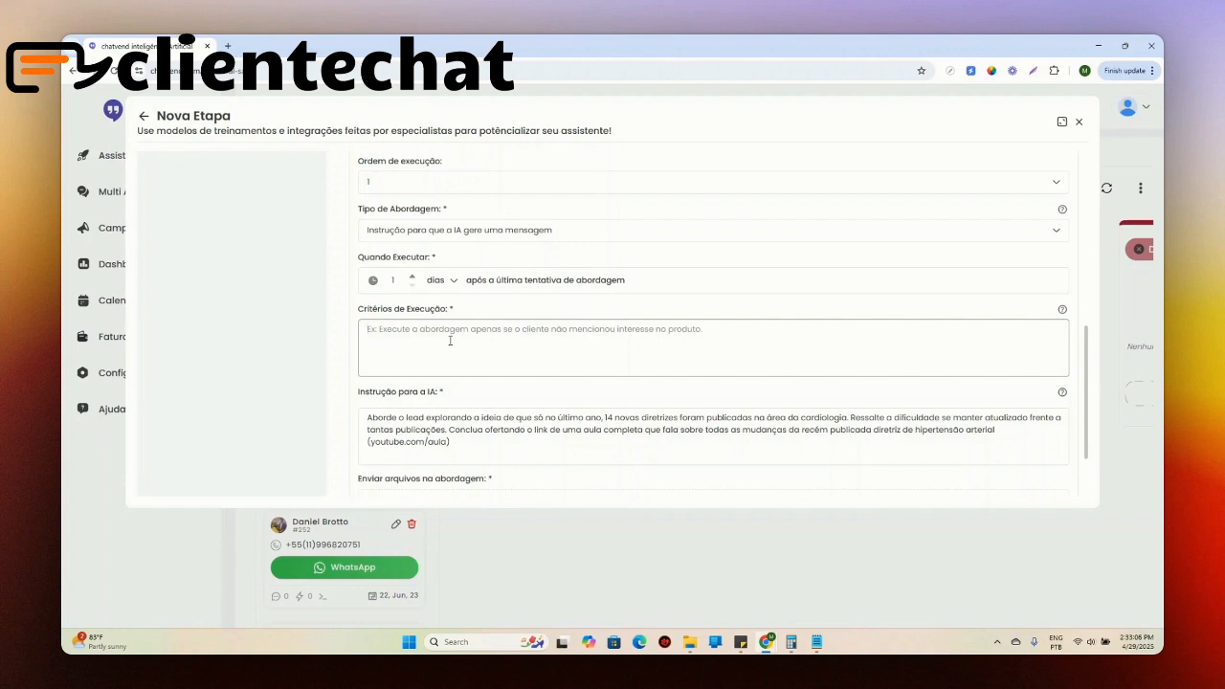
{"action": "left_click", "coordinate": [604, 418]}
Step: Draft the Critérios de Execução as "Execute essa abordagem sempre que o lead ainda não tiver tocado no tema de"
{"action": "left_click", "coordinate": [513, 358]}
{"action": "type", "text": "eXEC"}
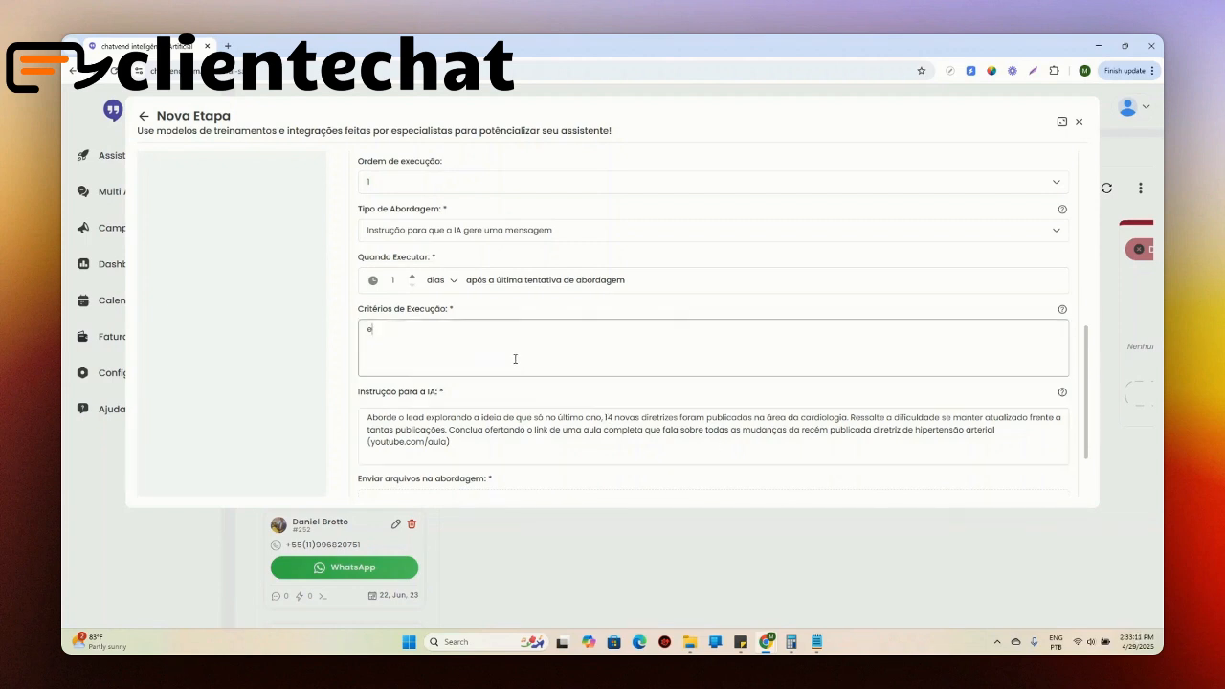
{"action": "key", "text": "BackSpace"}
{"action": "key", "text": "BackSpace"}
{"action": "key", "text": "BackSpace"}
{"action": "key", "text": "BackSpace"}
{"action": "type", "text": "Execute essa abordagem sempre que o lead a"}
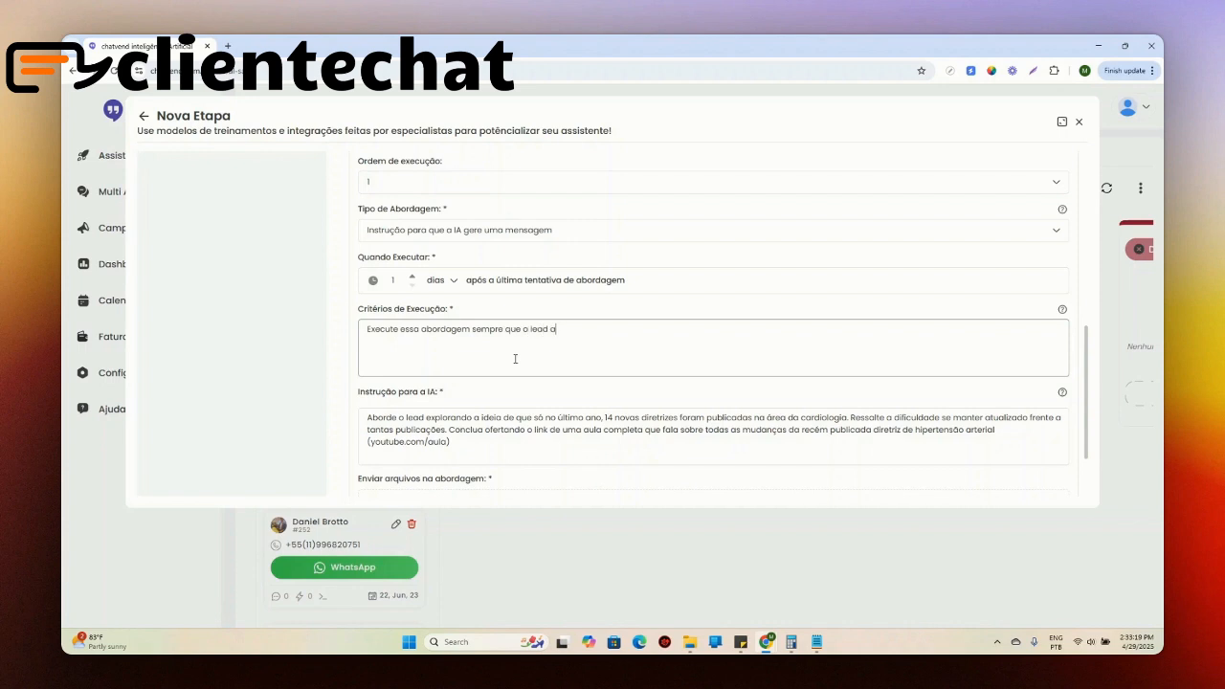
{"action": "type", "text": "inda não tiver tocado no tema de I3"}
Step: Complete the drafted execution criterion with "14 novas diretrizes publicadas", copying the phrase from the AI instruction and removing "foram"
{"action": "key", "text": "BackSpace"}
{"action": "type", "text": "4"}
{"action": "key", "text": "ctrl+v"}
{"action": "key", "text": "ctrl+z"}
{"action": "left_click_drag", "start_coordinate": [605, 419], "coordinate": [754, 414]}
{"action": "key", "text": "ctrl+c"}
{"action": "left_click", "coordinate": [750, 324]}
{"action": "key", "text": "ctrl+v"}
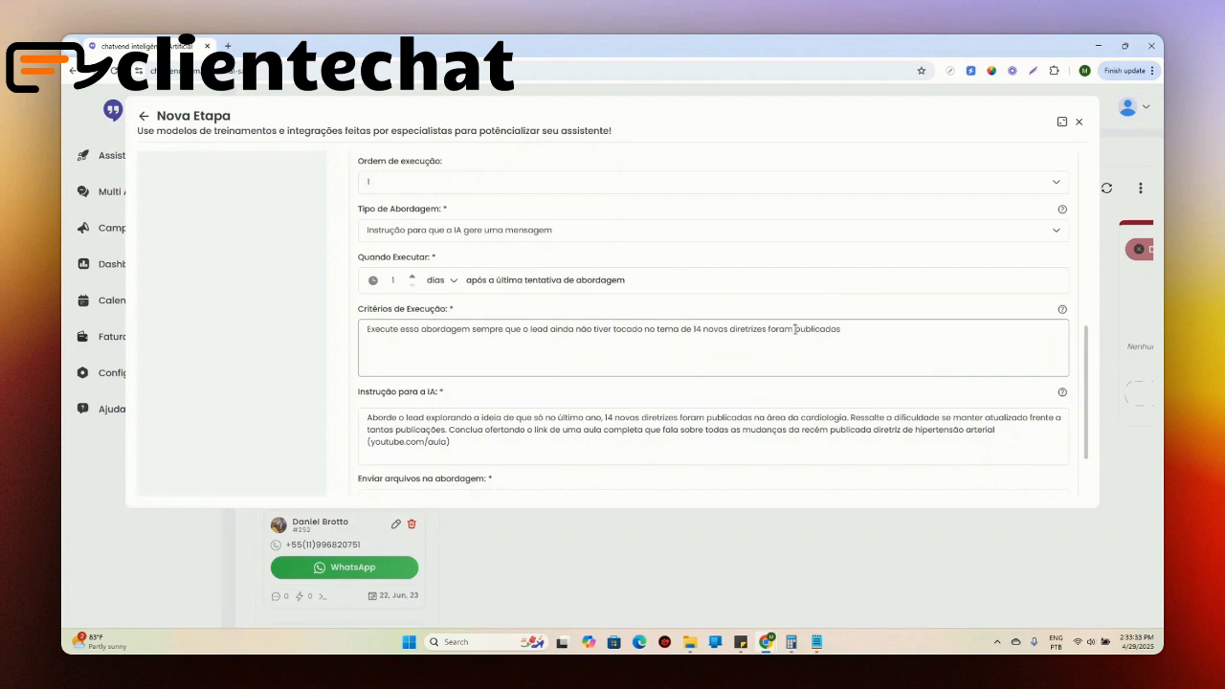
{"action": "left_click_drag", "start_coordinate": [794, 329], "coordinate": [767, 330]}
{"action": "key", "text": "BackSpace"}
Step: Replace the whole Critérios de Execução text with "Sempre execute essa abordagem."
{"action": "left_click_drag", "start_coordinate": [845, 337], "coordinate": [227, 336]}
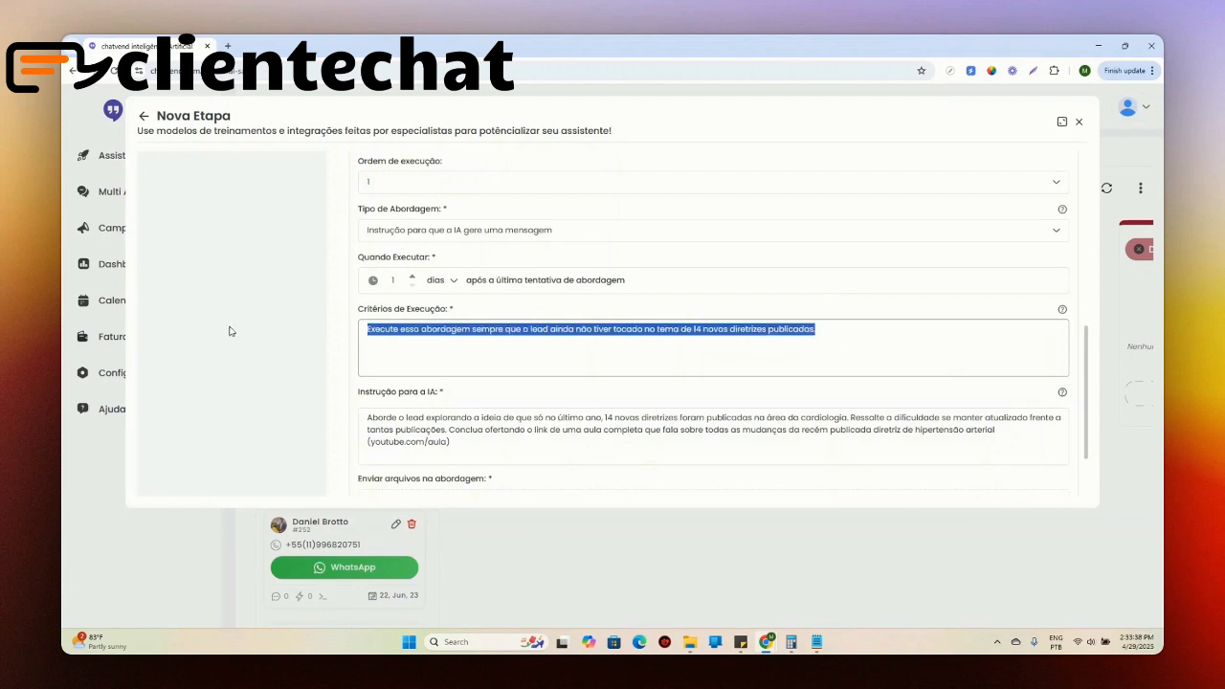
{"action": "type", "text": "Sempre execute es"}
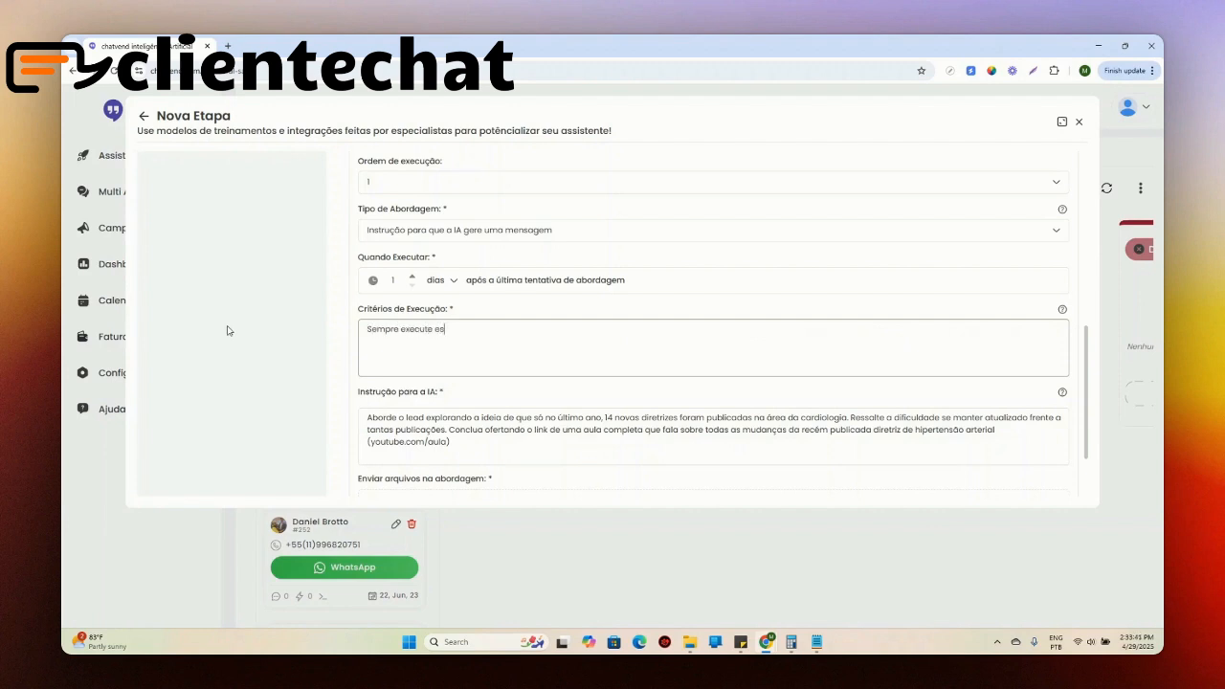
{"action": "type", "text": "sa abordagem."}
Step: Check Abordagem 1's lesson link and file-sending area, and save the strategy
{"action": "scroll", "coordinate": [517, 290], "scroll_direction": "down", "scroll_amount": 2}
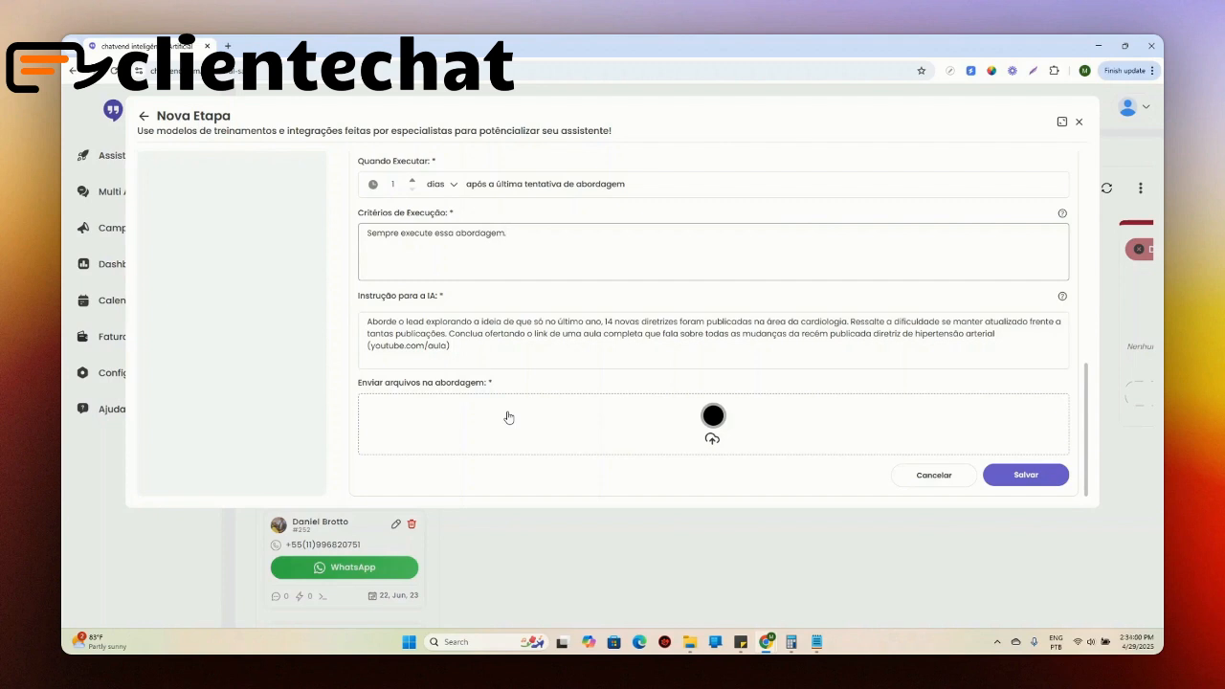
{"action": "left_click_drag", "start_coordinate": [375, 345], "coordinate": [451, 345]}
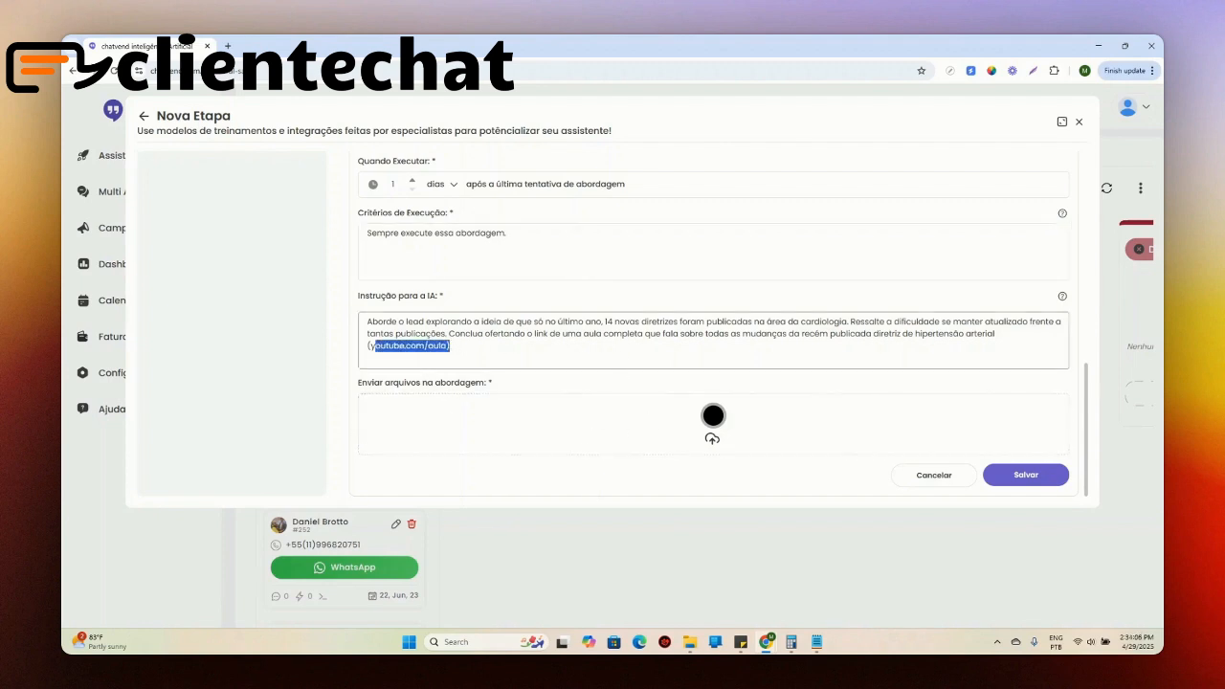
{"action": "left_click", "coordinate": [713, 415]}
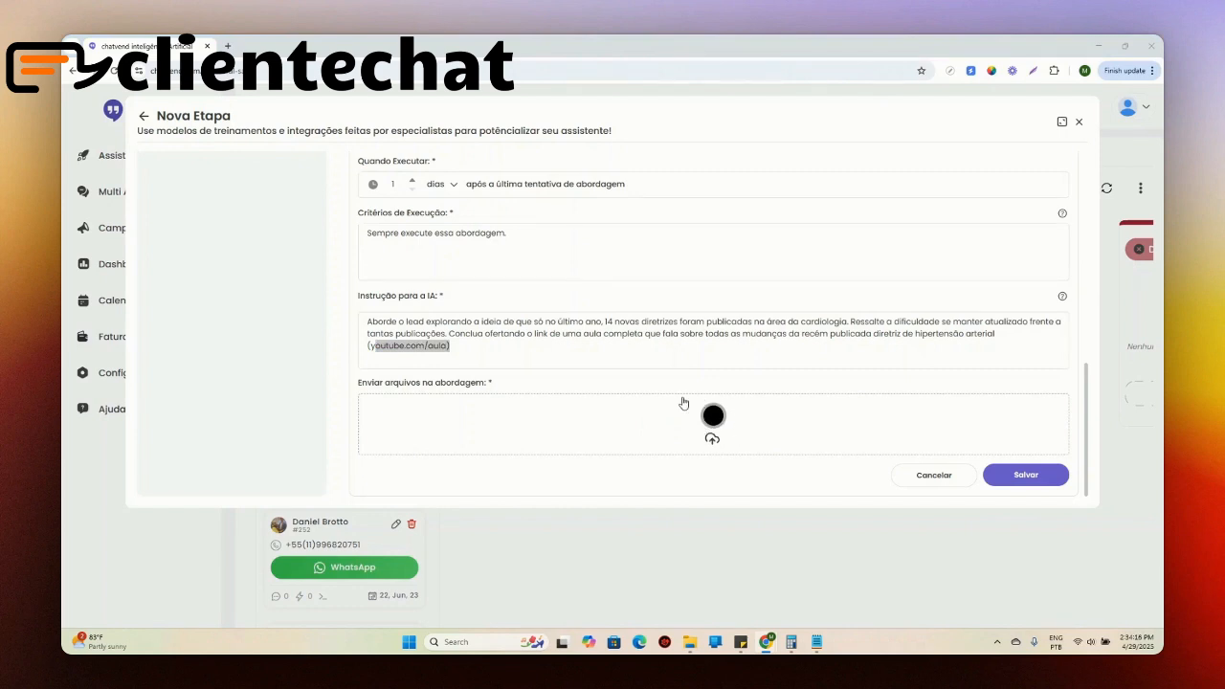
{"action": "scroll", "coordinate": [683, 403], "scroll_direction": "up", "scroll_amount": 1}
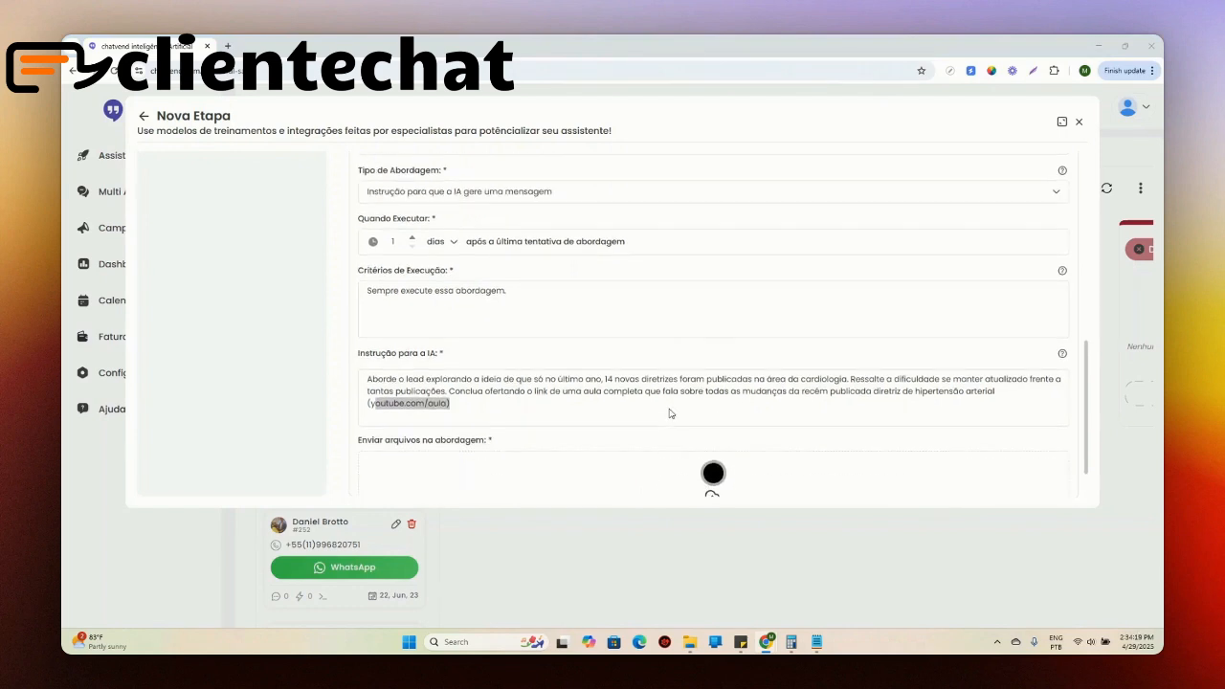
{"action": "scroll", "coordinate": [670, 413], "scroll_direction": "down", "scroll_amount": 1}
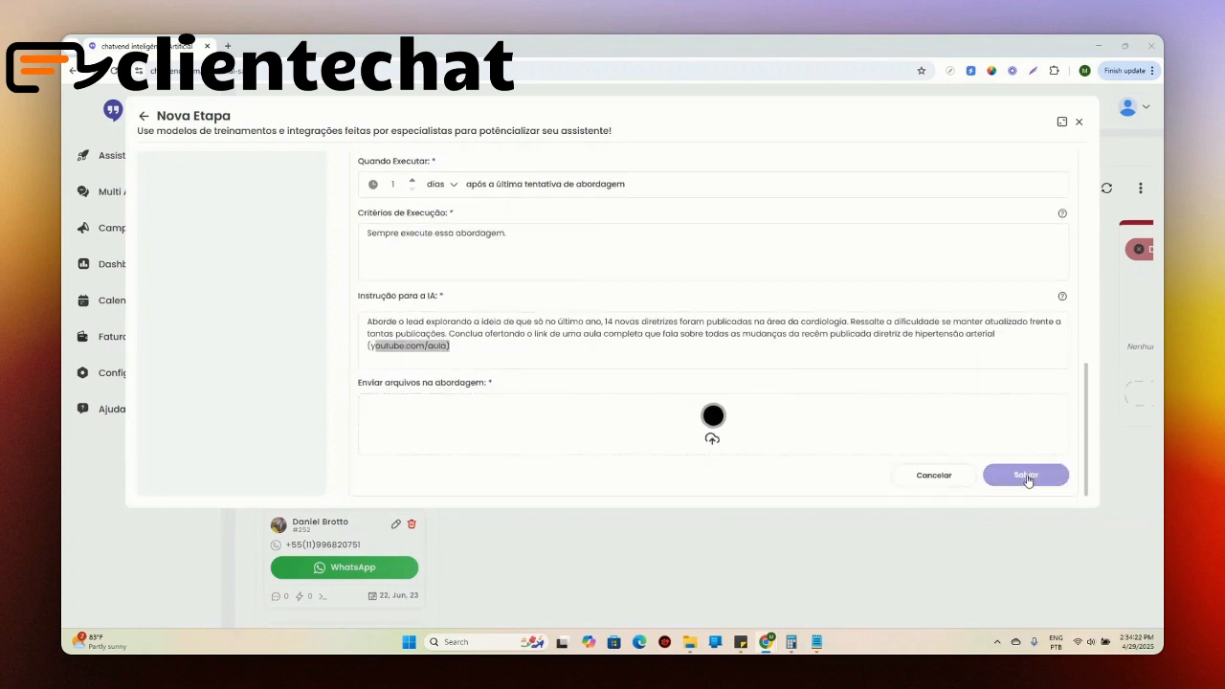
{"action": "left_click", "coordinate": [1028, 477]}
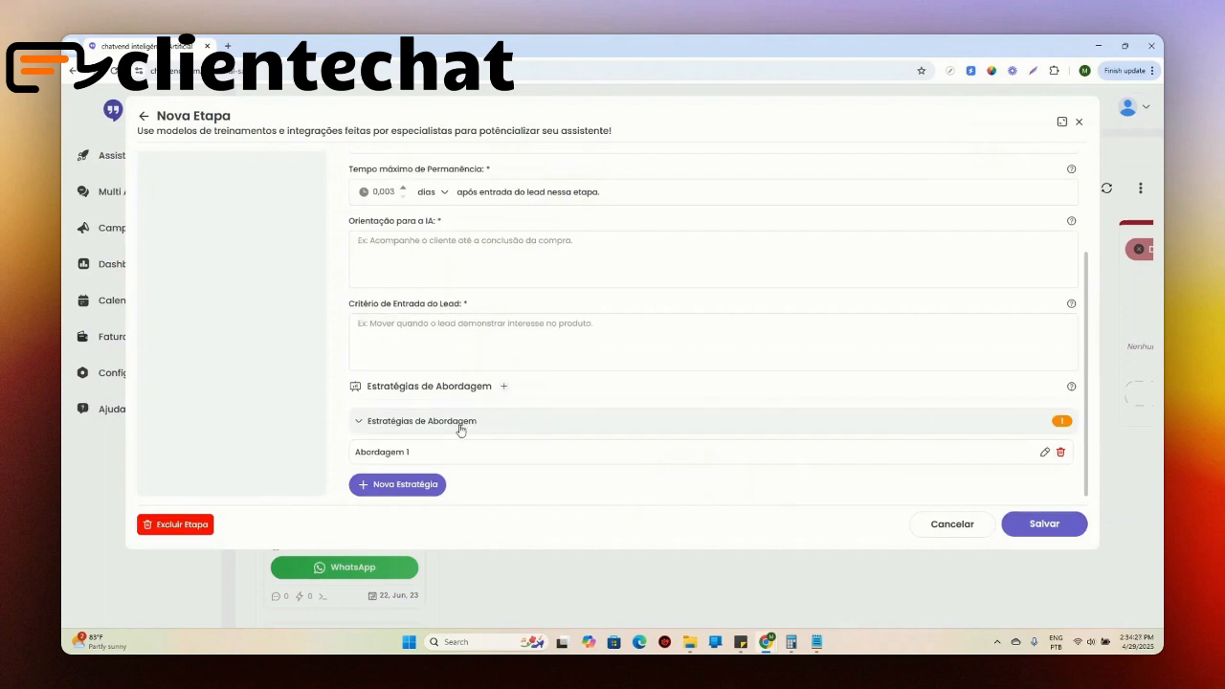
Step: Add a second strategy named Abordagem 2 with execution order 2, executed 2 days after the last approach attempt
{"action": "left_click", "coordinate": [417, 485]}
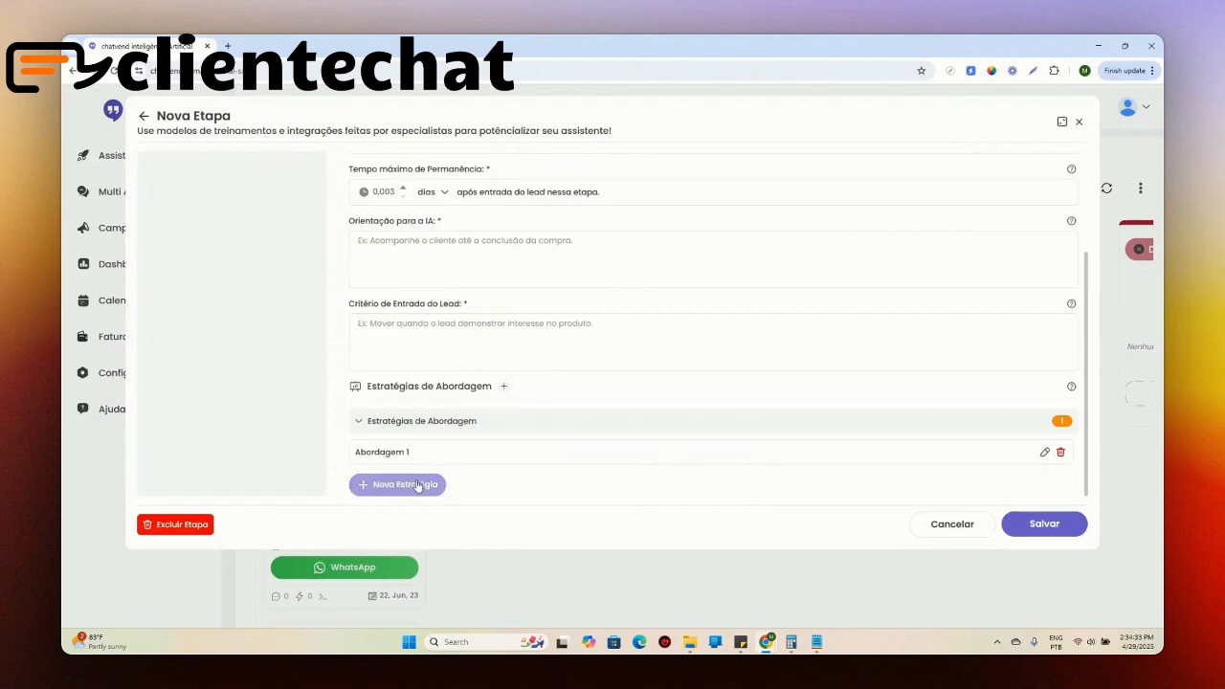
{"action": "scroll", "coordinate": [417, 431], "scroll_direction": "down", "scroll_amount": 2}
{"action": "left_click", "coordinate": [382, 319]}
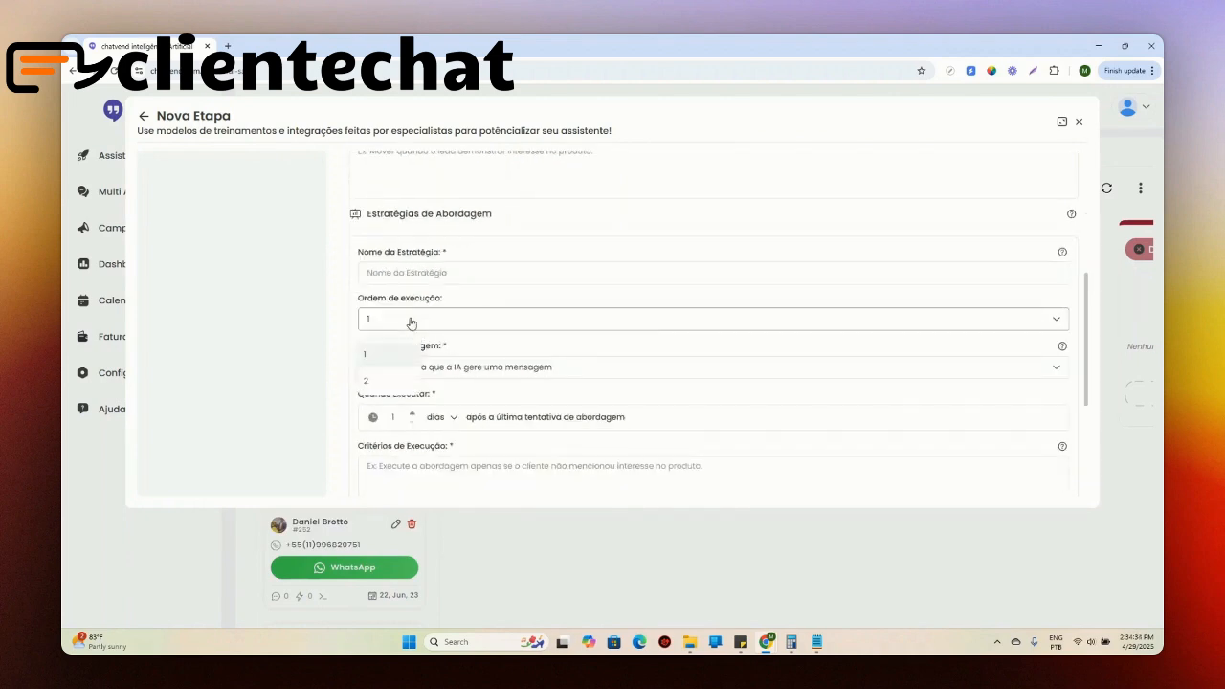
{"action": "left_click", "coordinate": [389, 381]}
{"action": "left_click", "coordinate": [445, 272]}
{"action": "type", "text": "Abordagem 2"}
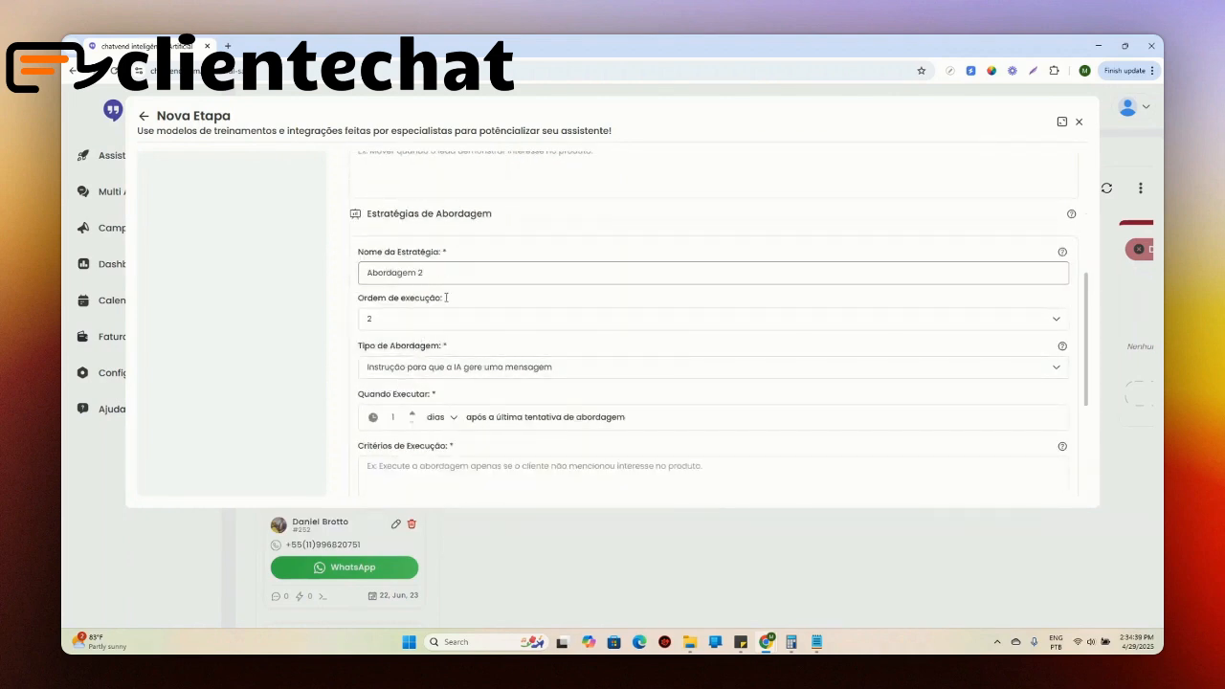
{"action": "left_click", "coordinate": [411, 412]}
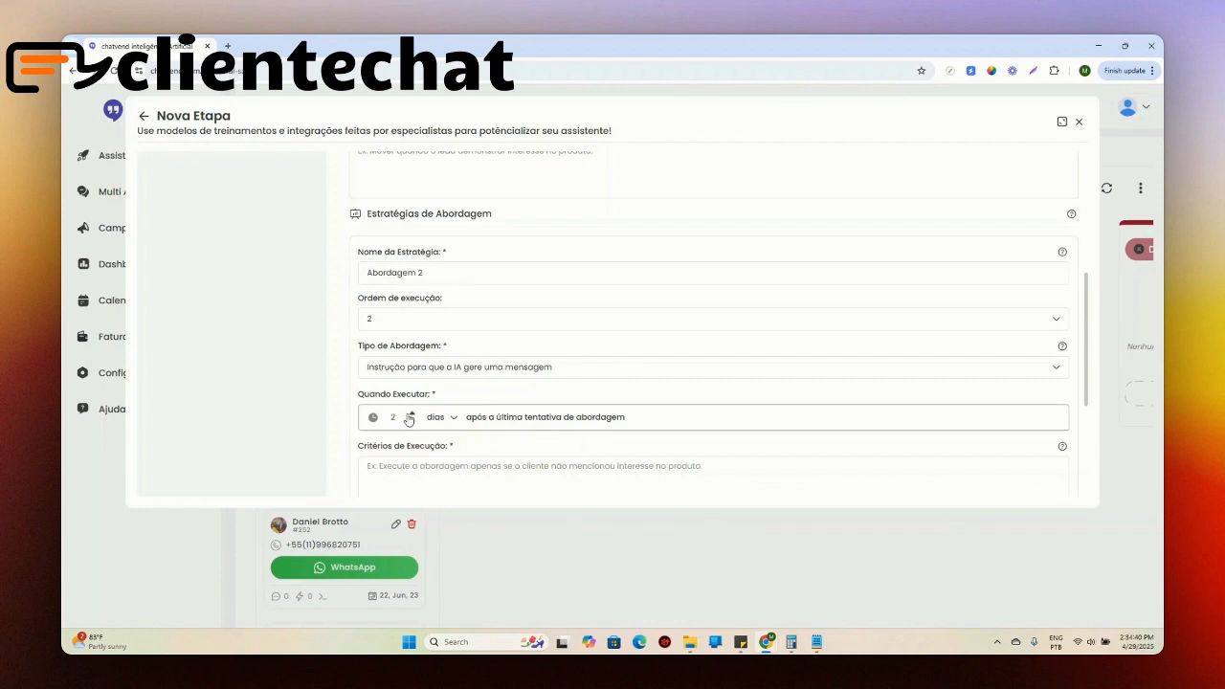
Step: Paste the copied approach text about the latest DAC guideline and its ebook into Abordagem 2's Critérios de Execução and Instrução para a IA
{"action": "left_click_drag", "start_coordinate": [540, 418], "coordinate": [677, 430]}
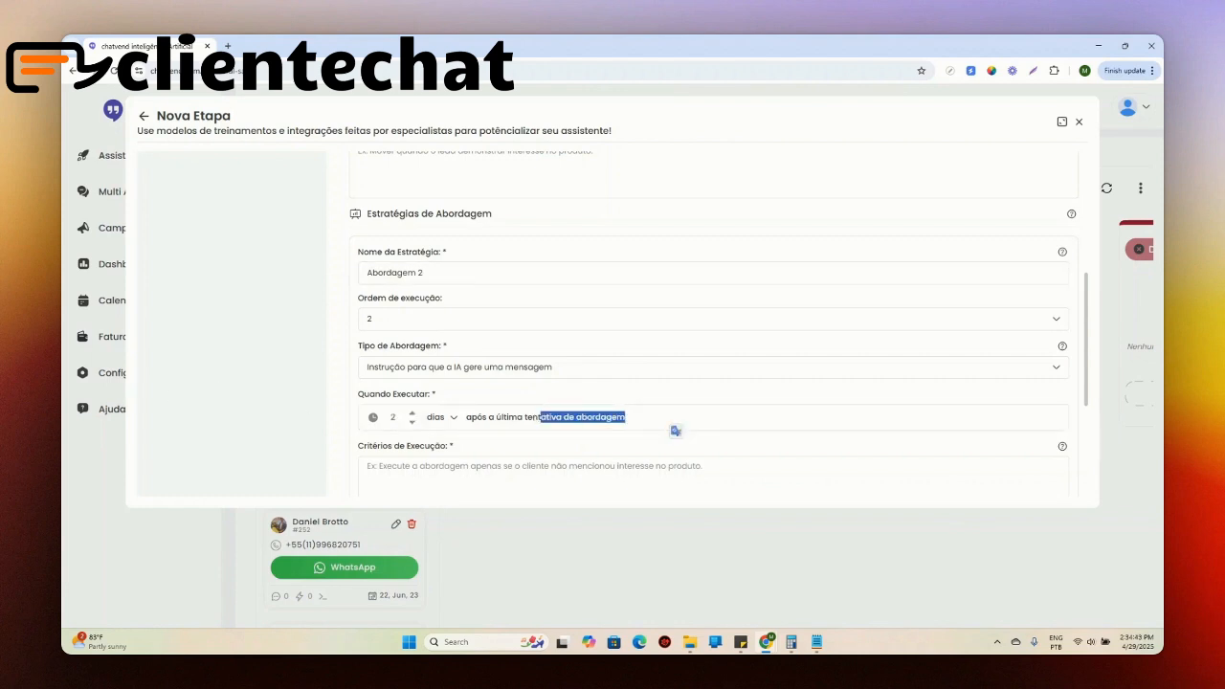
{"action": "left_click", "coordinate": [511, 469]}
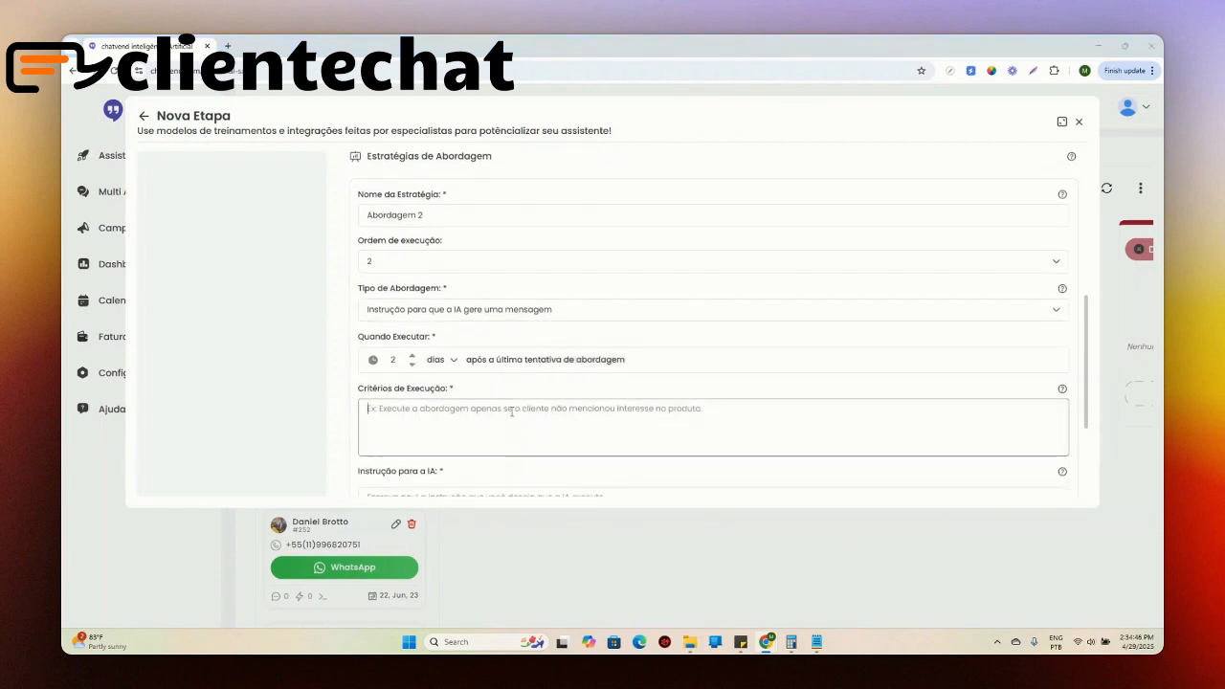
{"action": "type", "text": "Aborde o lead questionando se ele já viu a última diretriz de DAC (Doença Arterial Coronariana) que foi publicada em janeiro desse ano. Considere que junto da mensagem de abordagem será enviado um ebook tratando das 10 principais alterações que essa diretriz trouxe no manejo clínico."}
{"action": "scroll", "coordinate": [484, 330], "scroll_direction": "down", "scroll_amount": 1}
{"action": "left_click", "coordinate": [465, 462]}
{"action": "type", "text": "Aborde o lead questionando se ele já viu a última diretriz de DAC (Doença Arterial Coronariana) que foi publicada em janeiro desse ano. Considere que junto da mensagem de abordagem será enviado um ebook tratando das 10 principais alterações que essa diretriz trouxe no manejo clínico."}
Step: Replace Abordagem 2's whole Critérios de Execução text with "Sempre execute essa abordagem."
{"action": "left_click", "coordinate": [438, 360]}
{"action": "key", "text": "ctrl+a"}
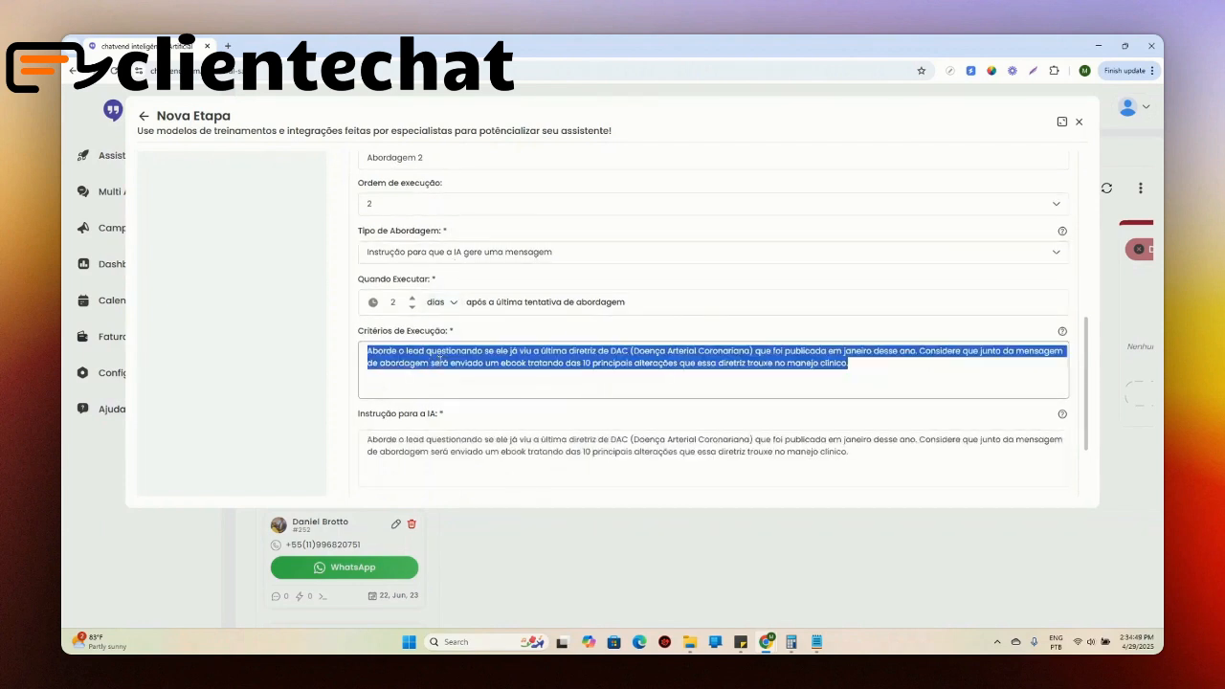
{"action": "type", "text": "Sempre exe"}
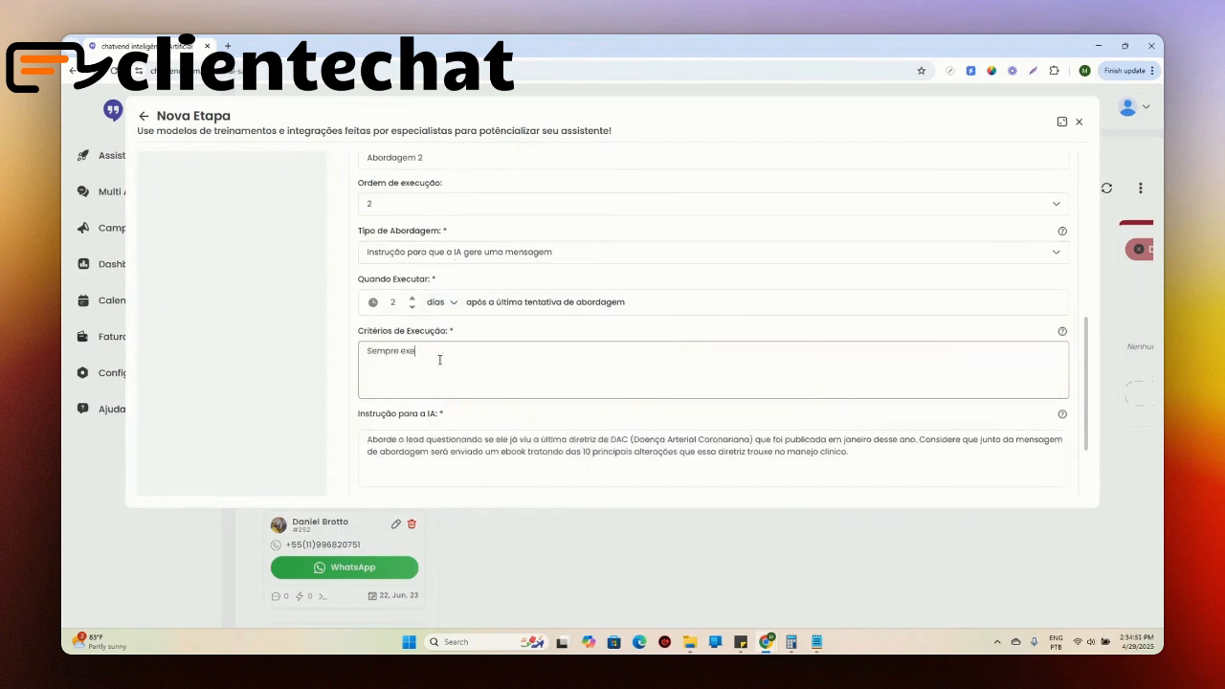
{"action": "type", "text": "cute essa abordagem."}
Step: Attach the PDF file to Abordagem 2's approach, review its instruction, and save the strategy
{"action": "scroll", "coordinate": [651, 416], "scroll_direction": "down", "scroll_amount": 2}
{"action": "left_click", "coordinate": [696, 438]}
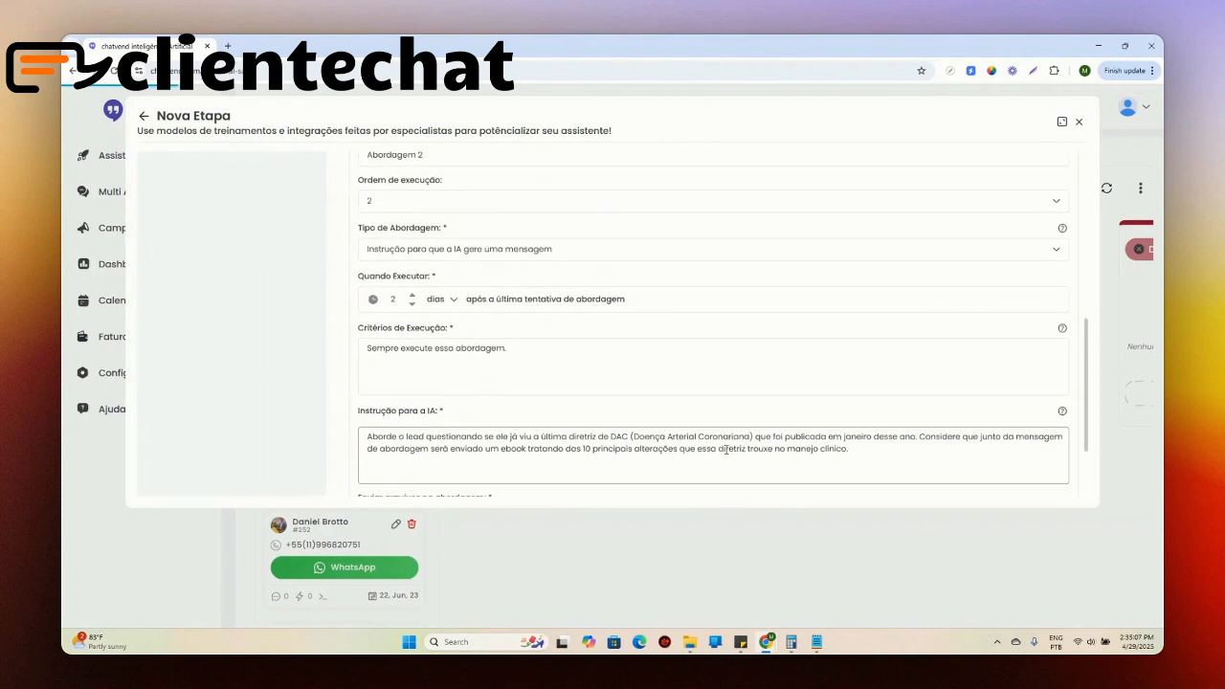
{"action": "scroll", "coordinate": [499, 488], "scroll_direction": "down", "scroll_amount": 2}
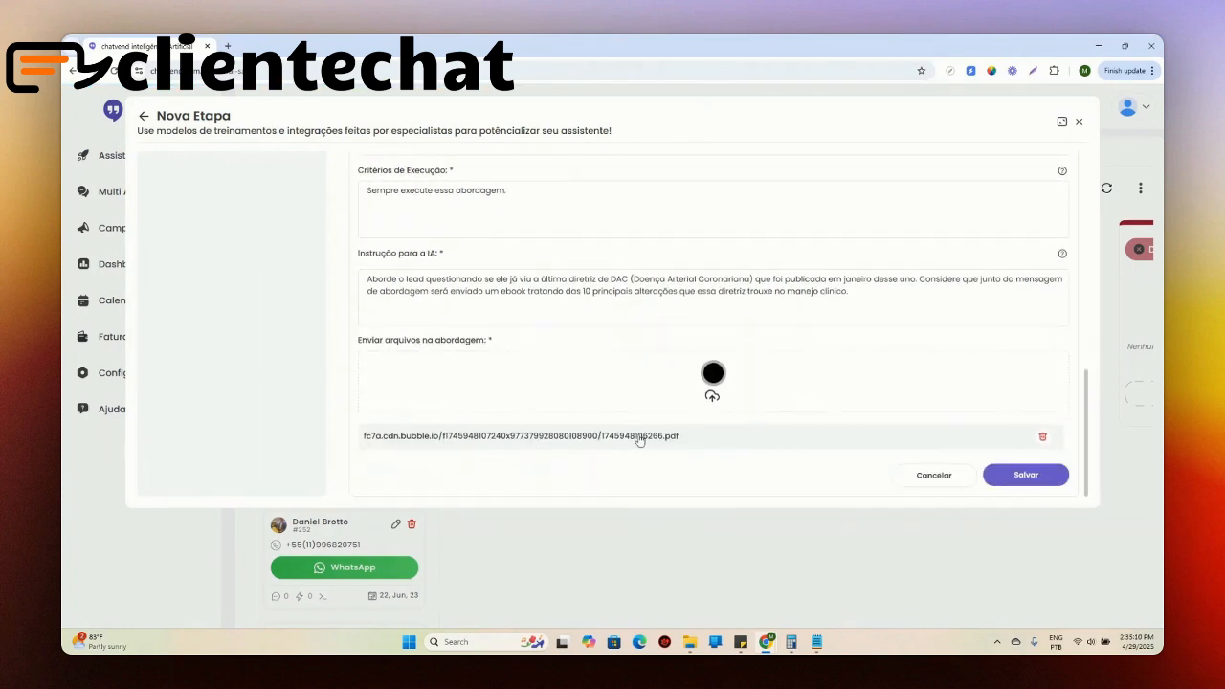
{"action": "scroll", "coordinate": [537, 447], "scroll_direction": "up", "scroll_amount": 2}
{"action": "scroll", "coordinate": [539, 446], "scroll_direction": "down", "scroll_amount": 2}
{"action": "scroll", "coordinate": [563, 363], "scroll_direction": "up", "scroll_amount": 3}
{"action": "scroll", "coordinate": [729, 369], "scroll_direction": "down", "scroll_amount": 3}
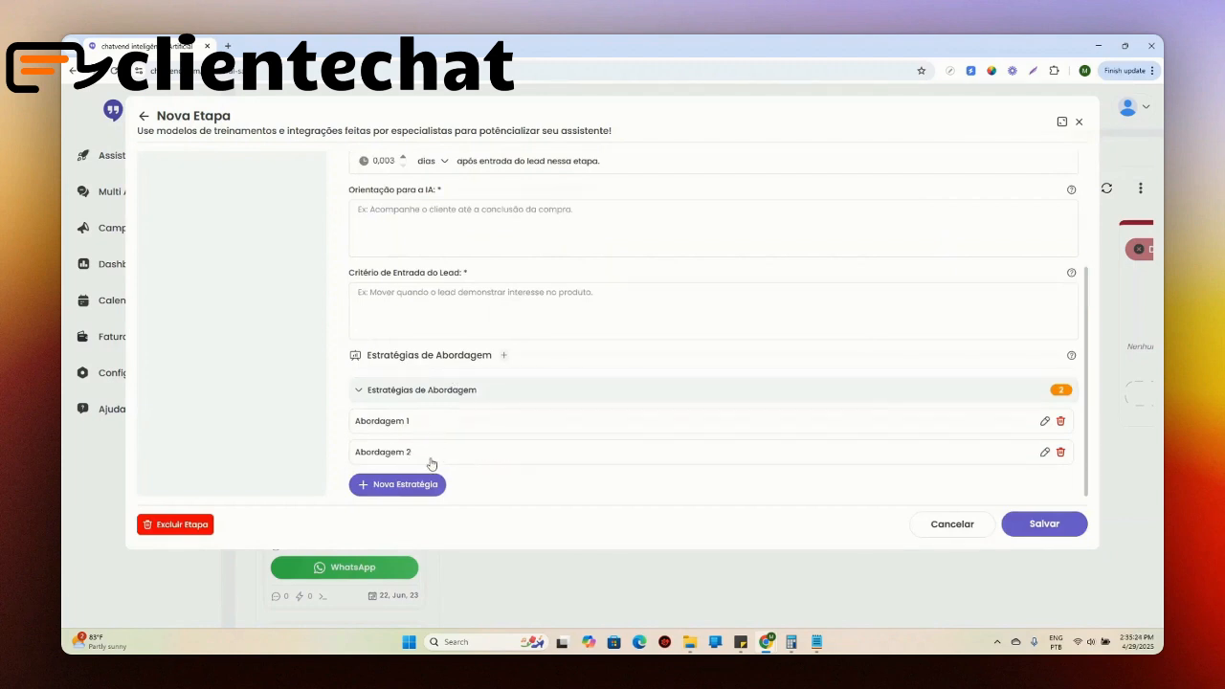
Step: Reopen Abordagem 2 for editing, change its execution order to 1, and save the strategy
{"action": "left_click", "coordinate": [1044, 452]}
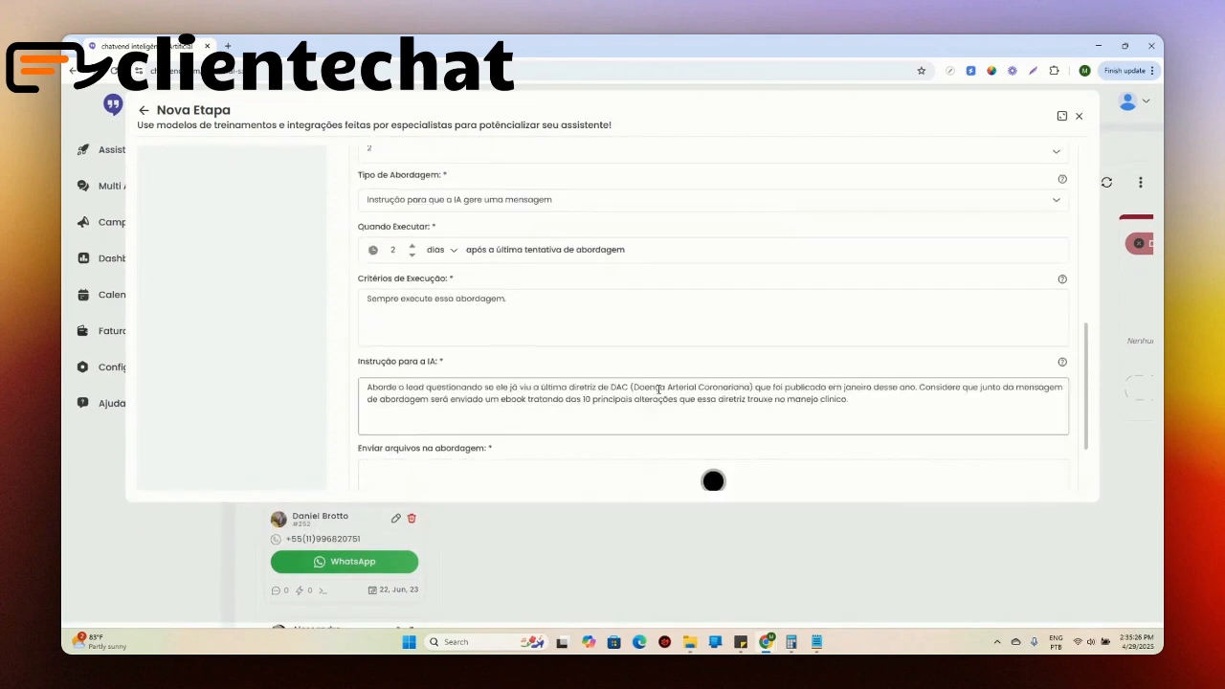
{"action": "scroll", "coordinate": [415, 256], "scroll_direction": "up", "scroll_amount": 2}
{"action": "left_click", "coordinate": [424, 266]}
{"action": "left_click", "coordinate": [396, 305]}
{"action": "scroll", "coordinate": [575, 266], "scroll_direction": "down", "scroll_amount": 1}
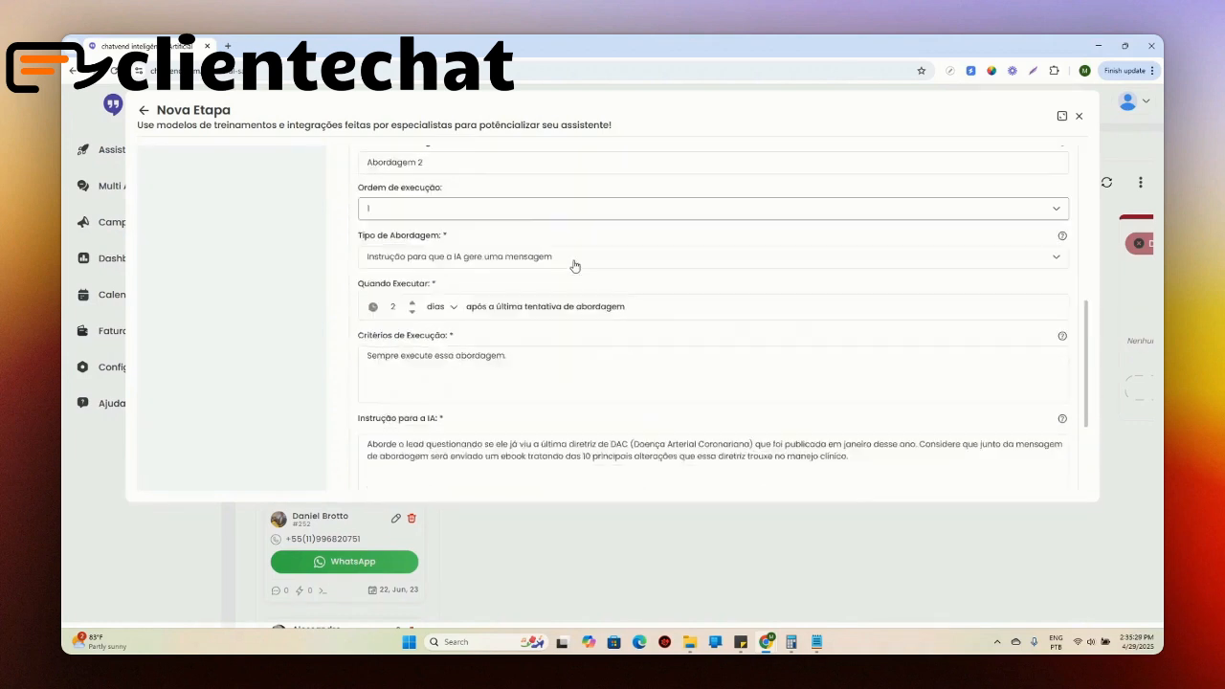
{"action": "scroll", "coordinate": [575, 266], "scroll_direction": "down", "scroll_amount": 3}
{"action": "left_click", "coordinate": [1020, 463]}
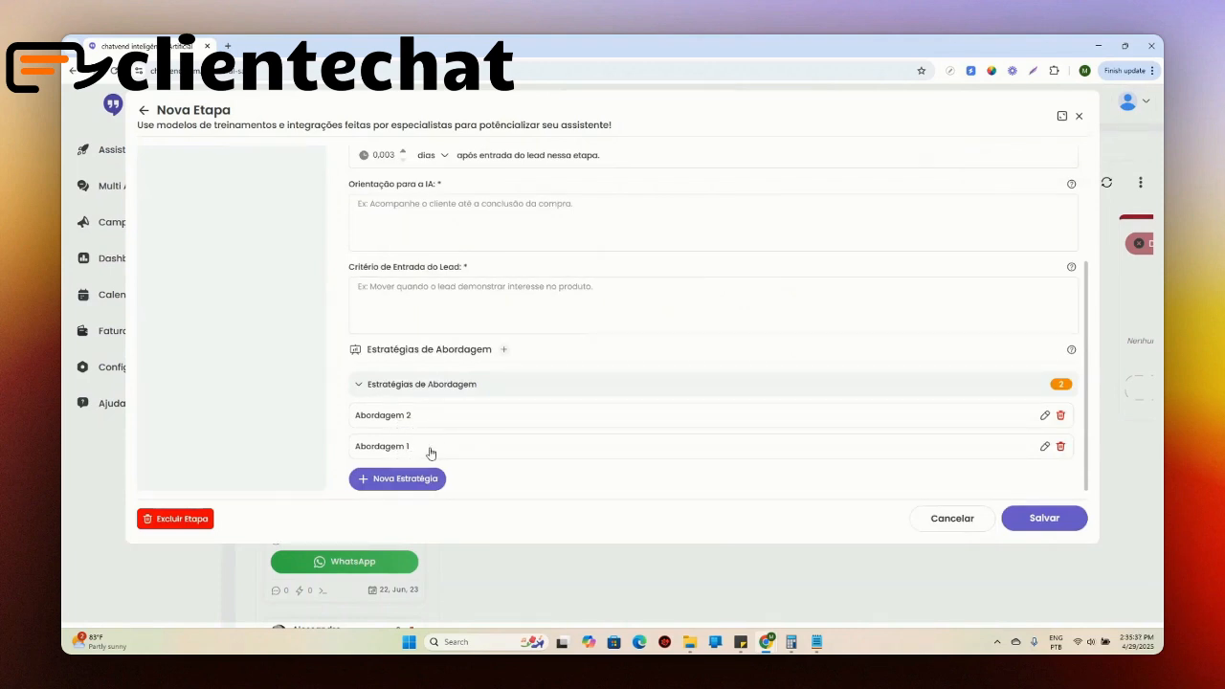
Step: Fill the Topo stage's Orientação para a IA with the copied guidance about doctors who have not realised they are outdated in cardiology
{"action": "scroll", "coordinate": [442, 450], "scroll_direction": "up", "scroll_amount": 1}
{"action": "scroll", "coordinate": [450, 448], "scroll_direction": "up", "scroll_amount": 1}
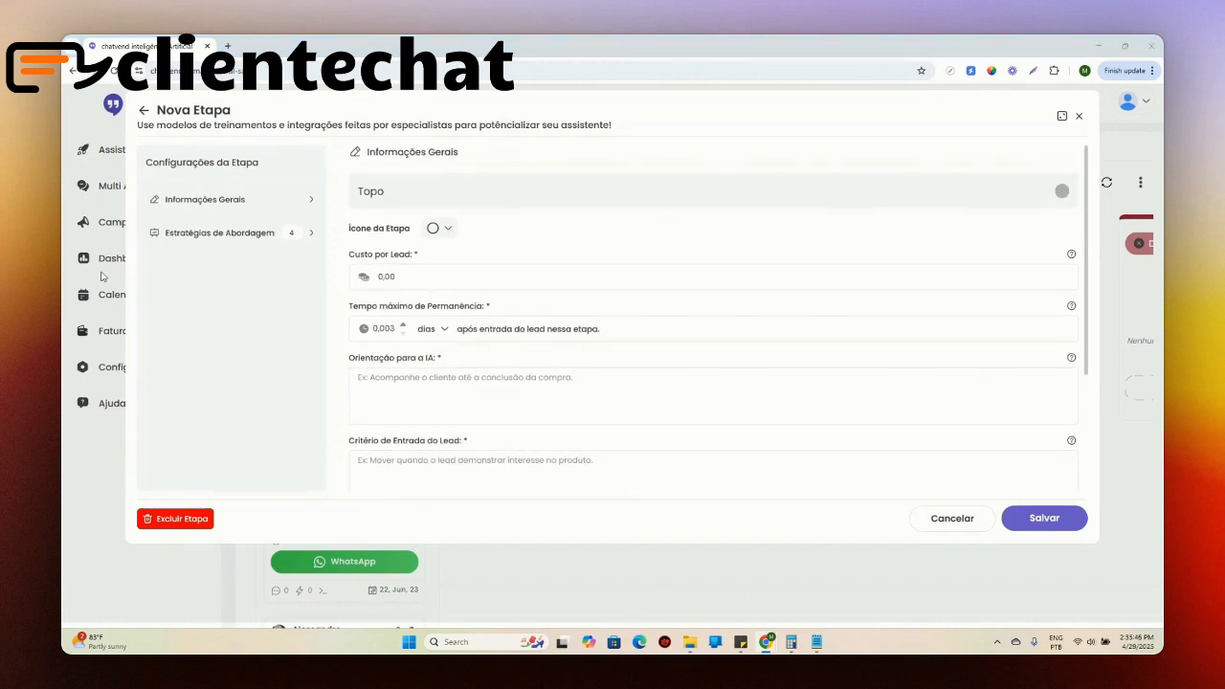
{"action": "left_click", "coordinate": [535, 397]}
{"action": "type", "text": "Entendemos que o Lead é um médico e ele ainda não \"descobriu\" que está desatualizado na área da cardiologia, por isso ainda não se sente incomodado nem está ciente que ele tem um problema. O foco ao conversar com ele é mostrar que ele pode estar desatualizado e isso pode prejudicar seus atendimentos e sua habilidade de salvar vidas."}
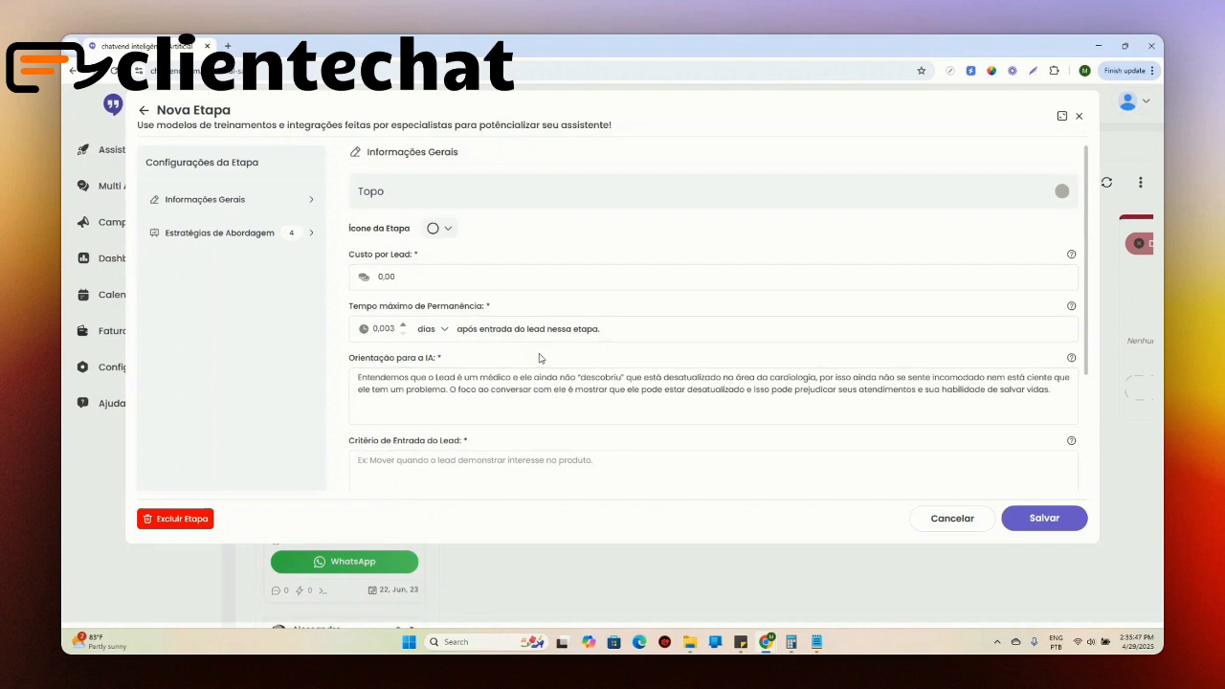
Step: Raise the Topo stage's Tempo máximo de Permanência to about 10, with dias as the unit
{"action": "left_click", "coordinate": [402, 325]}
{"action": "left_click", "coordinate": [402, 326]}
{"action": "left_click", "coordinate": [440, 334]}
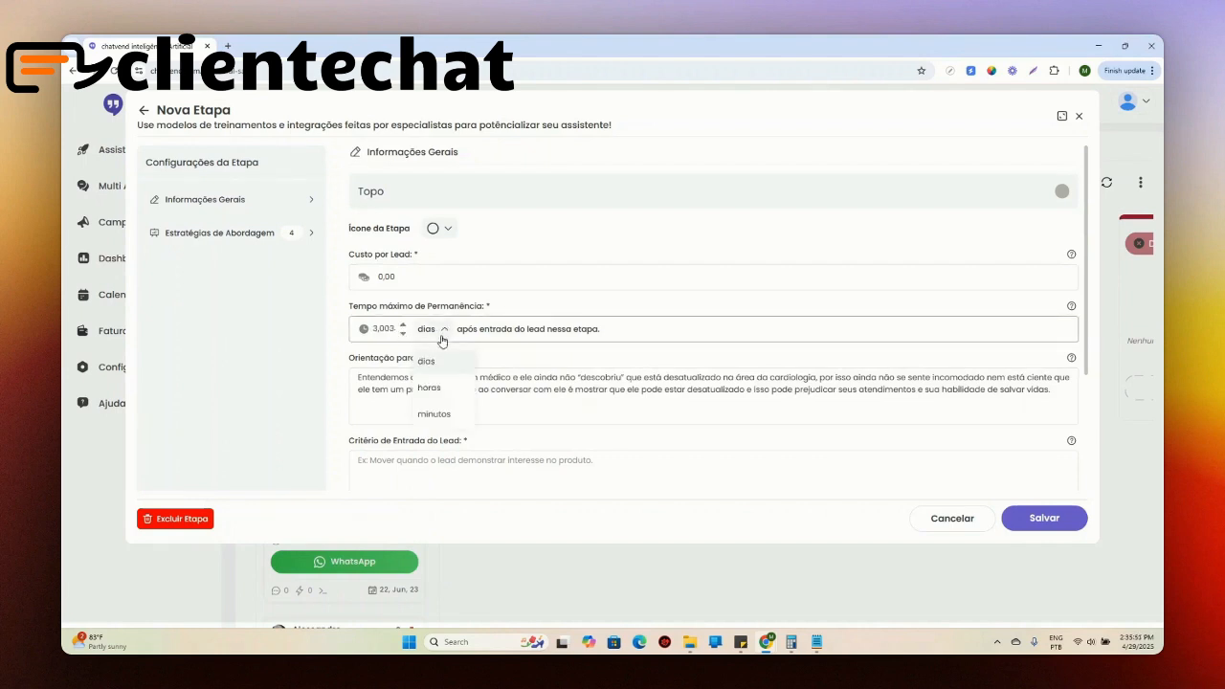
{"action": "left_click", "coordinate": [433, 387]}
{"action": "left_click", "coordinate": [426, 329]}
{"action": "left_click", "coordinate": [431, 359]}
{"action": "left_click", "coordinate": [403, 324]}
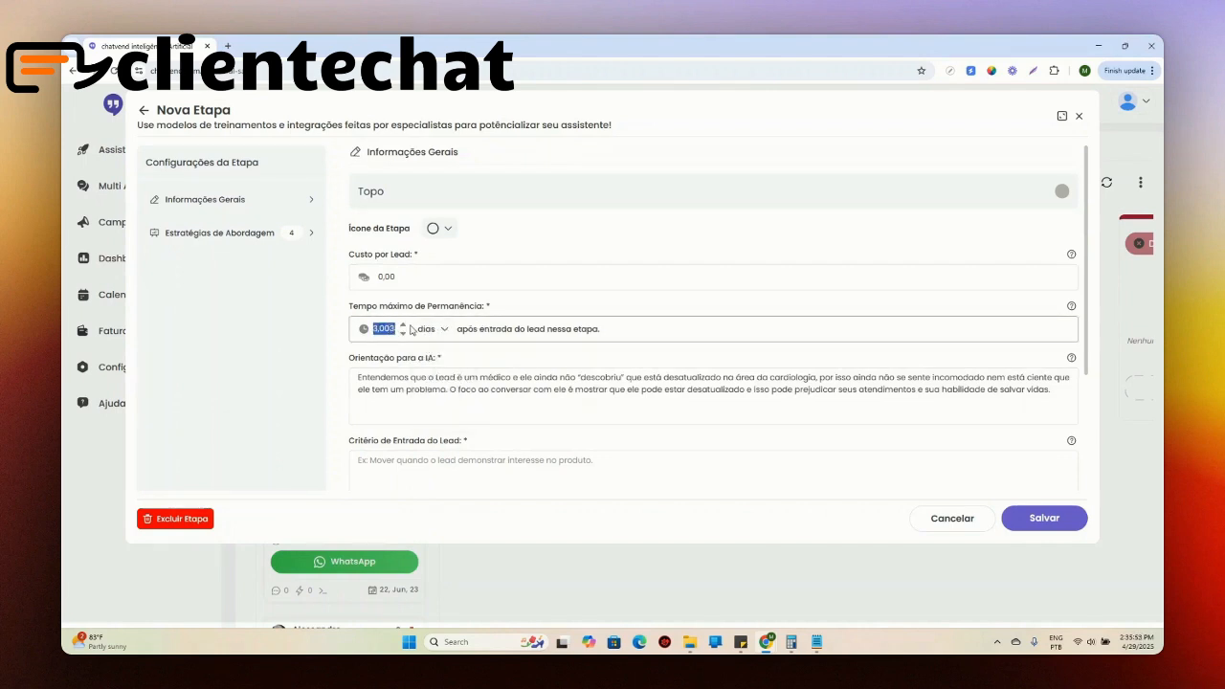
{"action": "left_click", "coordinate": [403, 325]}
{"action": "left_click", "coordinate": [403, 324]}
{"action": "left_click", "coordinate": [403, 325]}
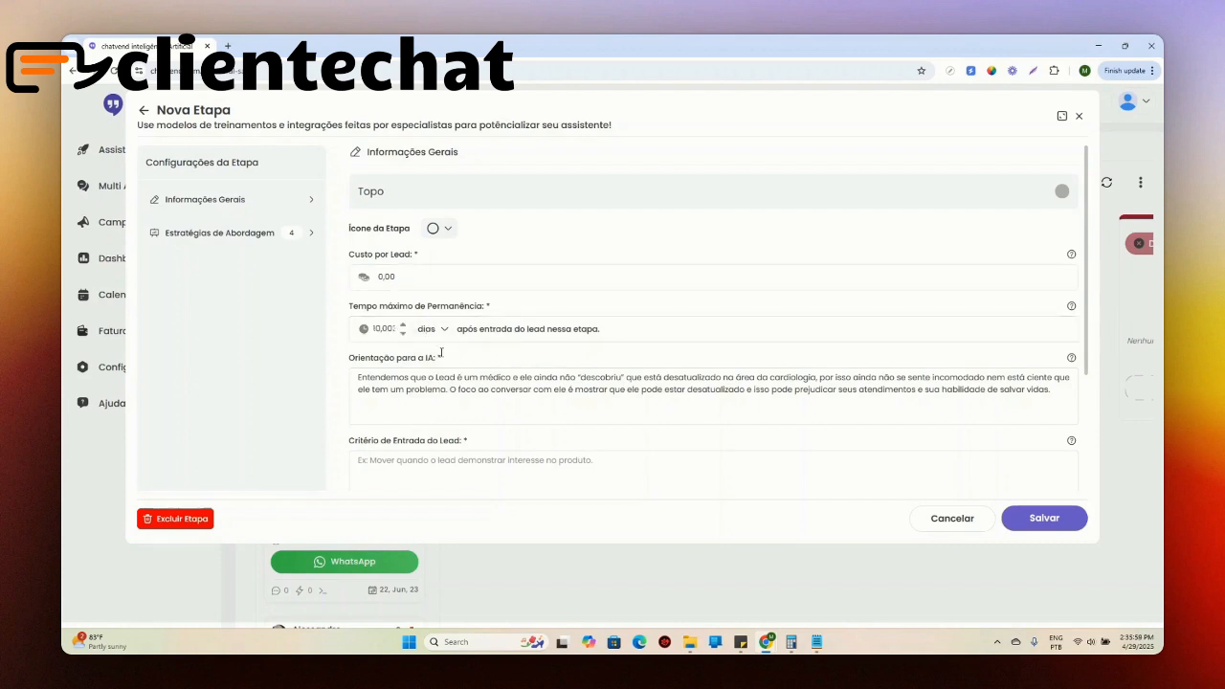
Step: Enter "x" as the Topo stage's Critério de Entrada do Lead and save the stage
{"action": "scroll", "coordinate": [421, 349], "scroll_direction": "down", "scroll_amount": 1}
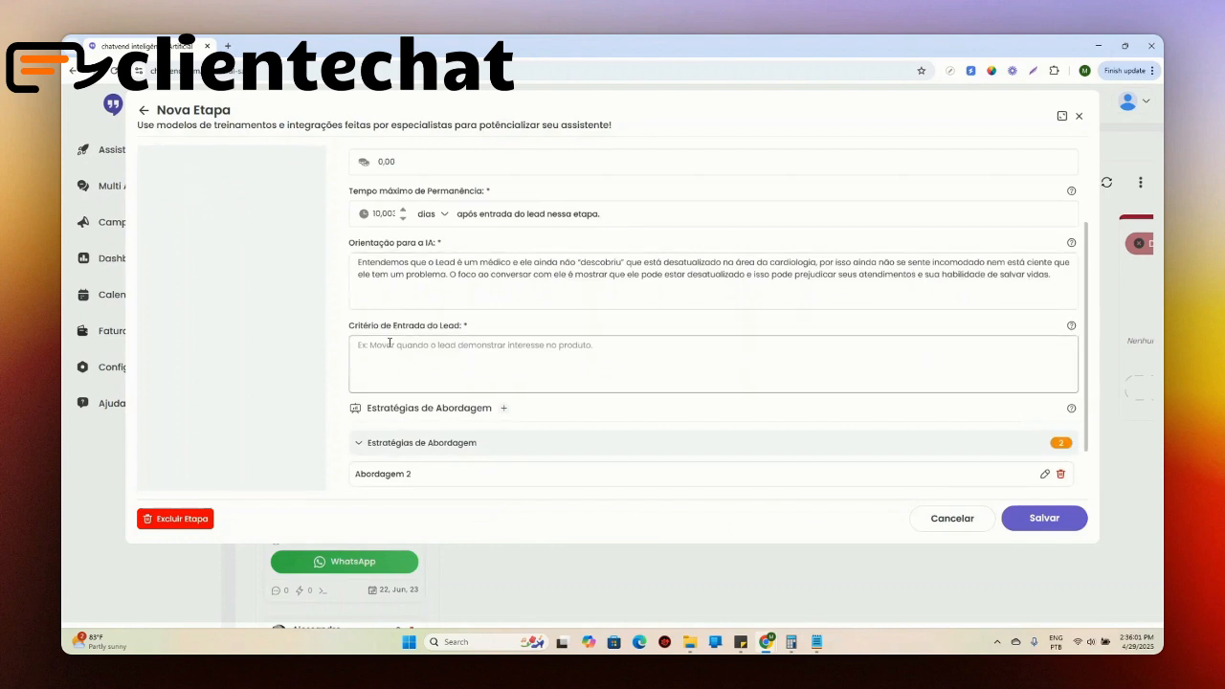
{"action": "left_click_drag", "start_coordinate": [371, 327], "coordinate": [526, 327]}
{"action": "left_click", "coordinate": [573, 368]}
{"action": "type", "text": "x"}
{"action": "left_click", "coordinate": [1044, 518]}
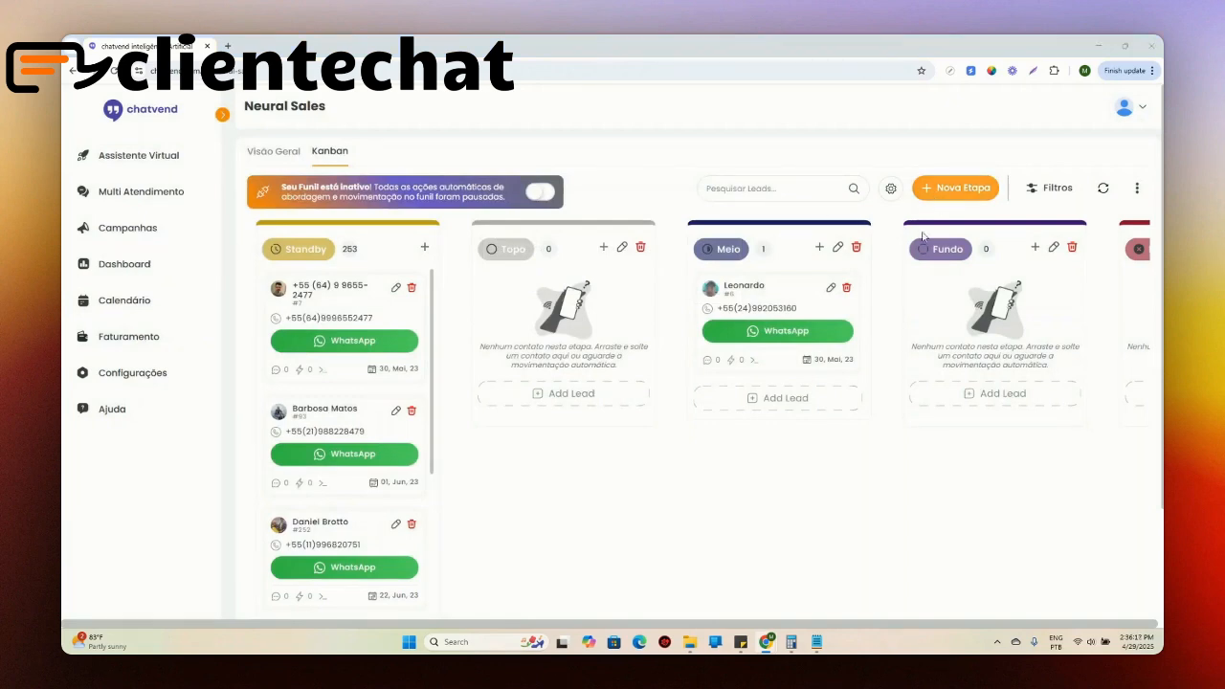
Step: Open the Meio stage for editing and paste the copied cardiology guidance into its Orientação para a IA
{"action": "left_click", "coordinate": [837, 247]}
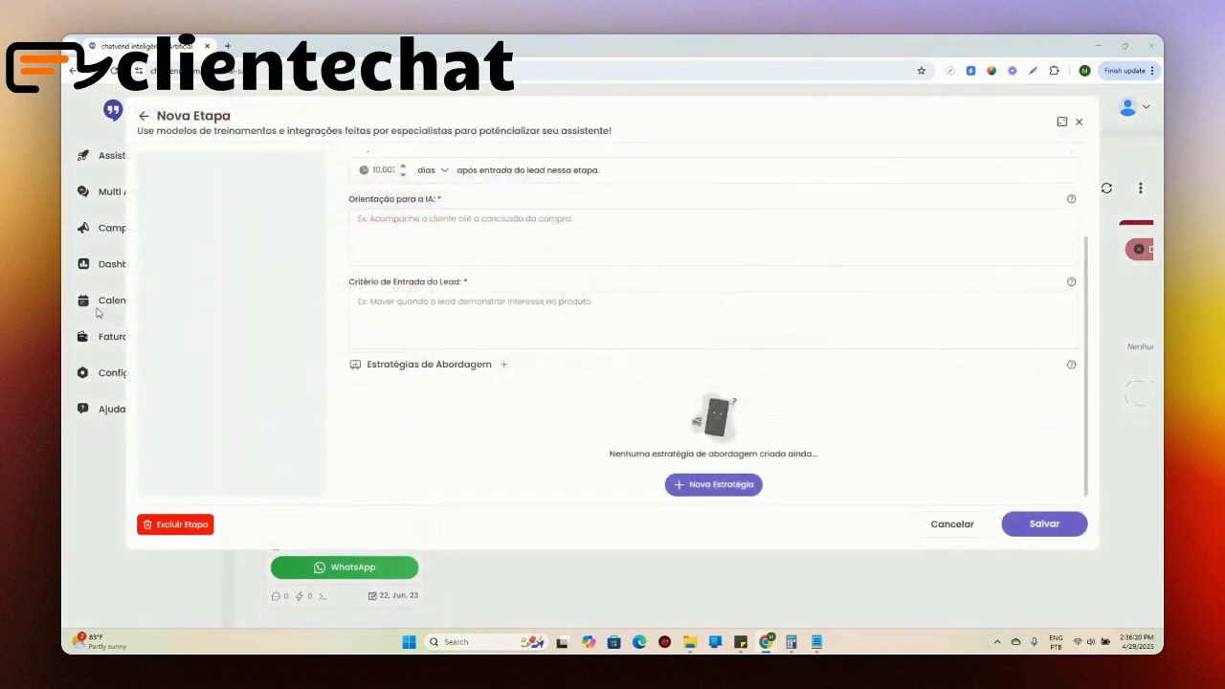
{"action": "scroll", "coordinate": [497, 273], "scroll_direction": "up", "scroll_amount": 2}
{"action": "left_click", "coordinate": [468, 350]}
{"action": "type", "text": "Entendemos que o Lead é um médico e ele ainda não \"descobriu\" que está desatualizado na área da cardiologia, por isso ainda não se sente incomodado nem está ciente que ele tem um problema. O foco ao conversar com ele é mostrar que ele pode estar desatualizado e isso pode prejudicar seus atendimentos e sua habilidade de salvar vidas."}
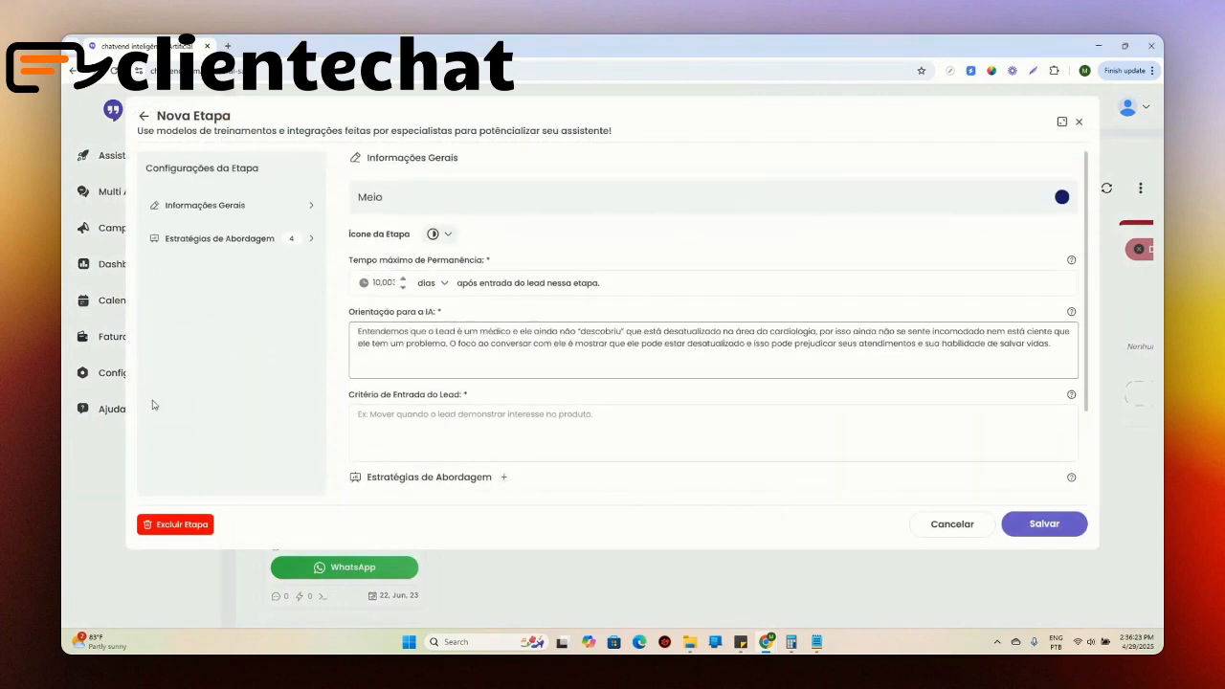
Step: Fill Meio's Critério de Entrada do Lead with the copied rule for leads who cannot keep up with cardiology updates or feel outdated
{"action": "key", "text": "alt+Tab"}
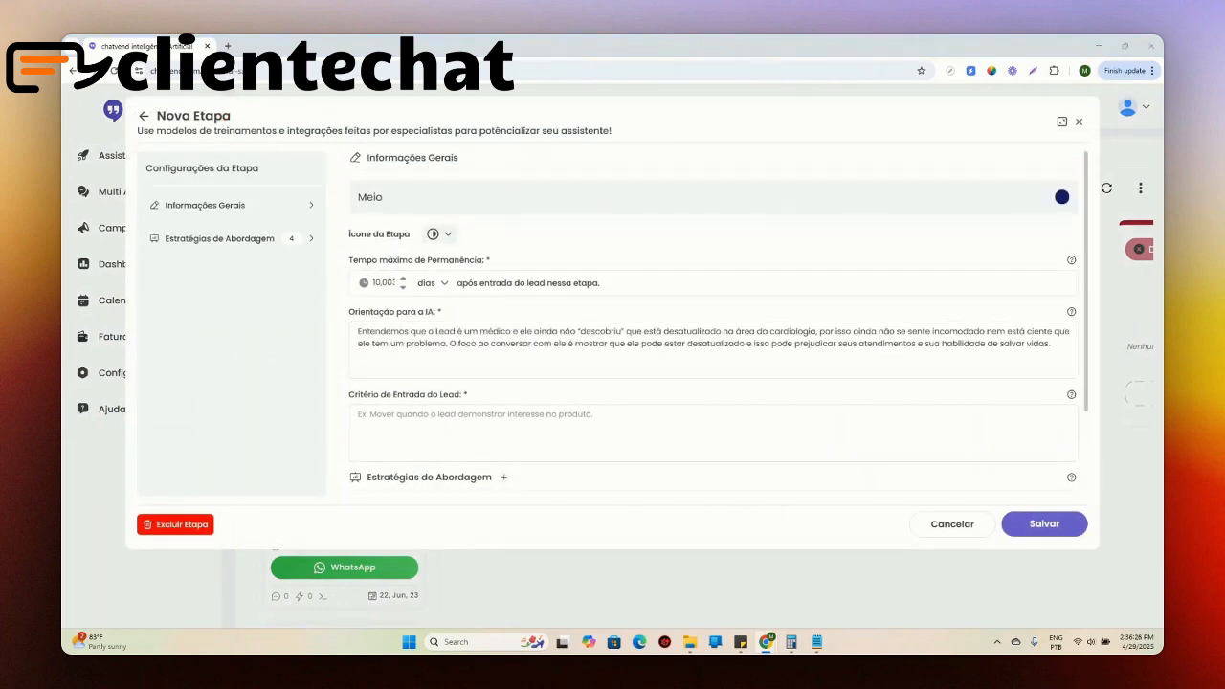
{"action": "left_click", "coordinate": [444, 427]}
{"action": "type", "text": "Mova o lead para essa etapa quando no contexto da conversa ele demonstrar que não tem conseguido acompanhar todas atualizações da área a cardiologia ou quando ele der qualquer sinal que se sente desatualizado"}
{"action": "left_click", "coordinate": [562, 388]}
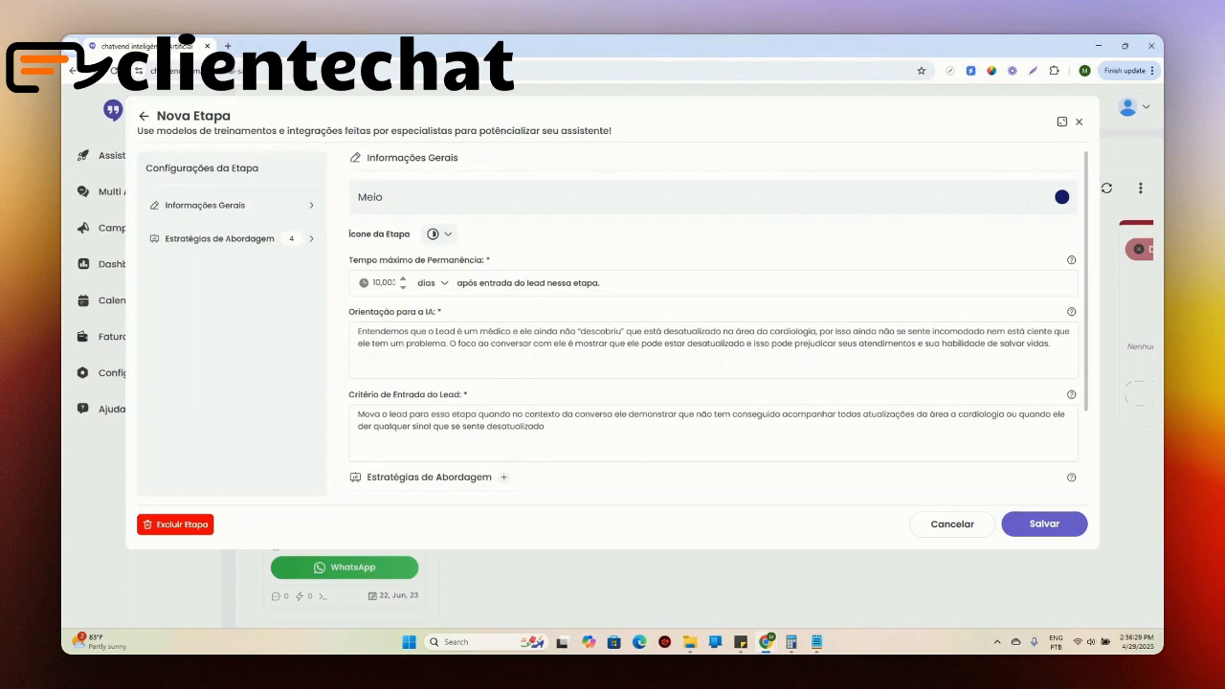
Step: Review the Meio stage's guidance, entry criterion and approach strategies area, and save the stage
{"action": "left_click_drag", "start_coordinate": [63, 74], "coordinate": [766, 74]}
{"action": "left_click", "coordinate": [884, 74]}
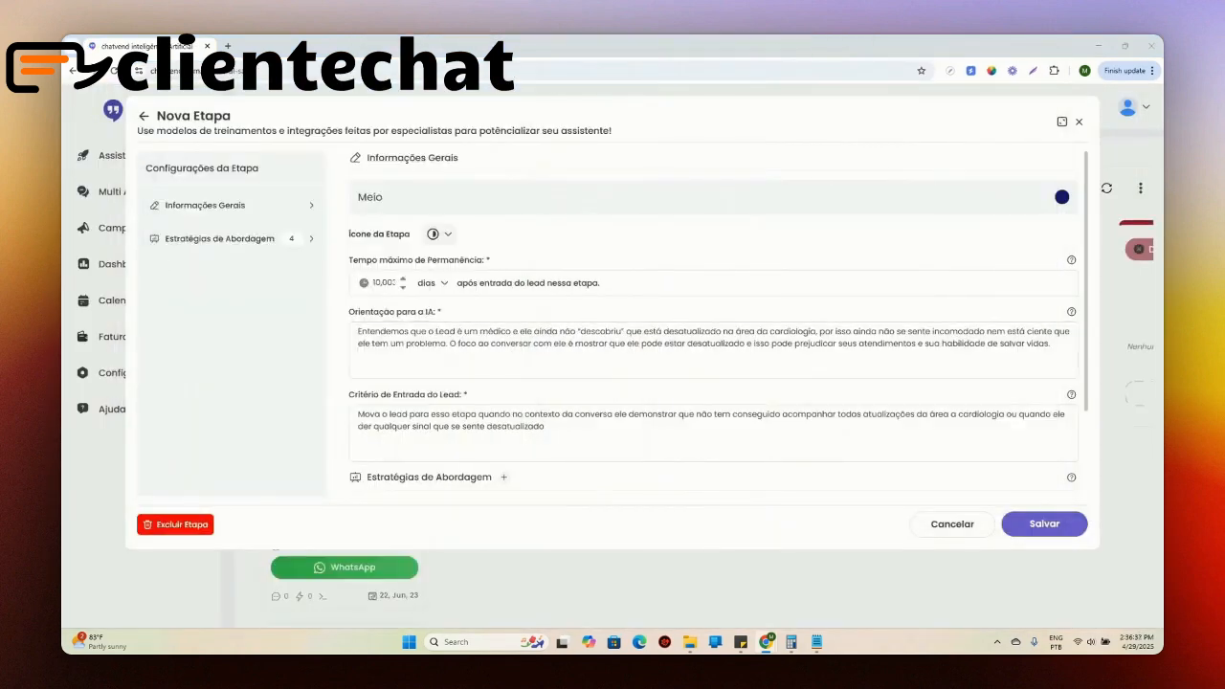
{"action": "scroll", "coordinate": [505, 311], "scroll_direction": "down", "scroll_amount": 3}
{"action": "scroll", "coordinate": [506, 311], "scroll_direction": "up", "scroll_amount": 3}
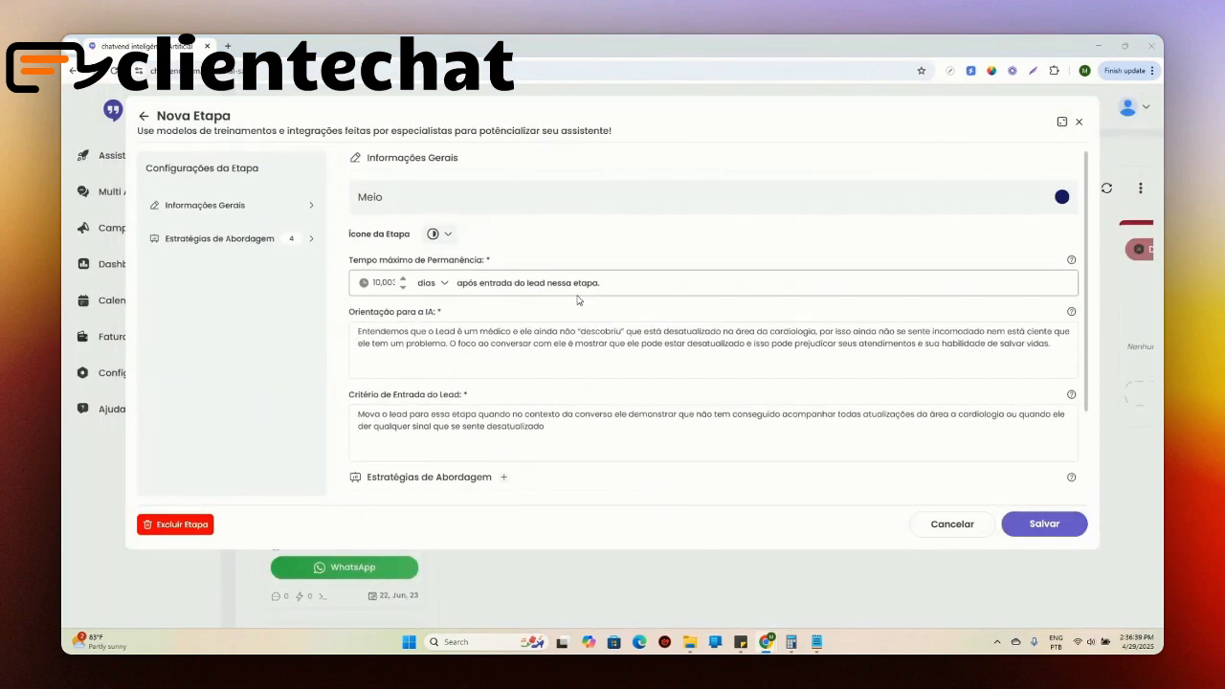
{"action": "scroll", "coordinate": [523, 257], "scroll_direction": "down", "scroll_amount": 3}
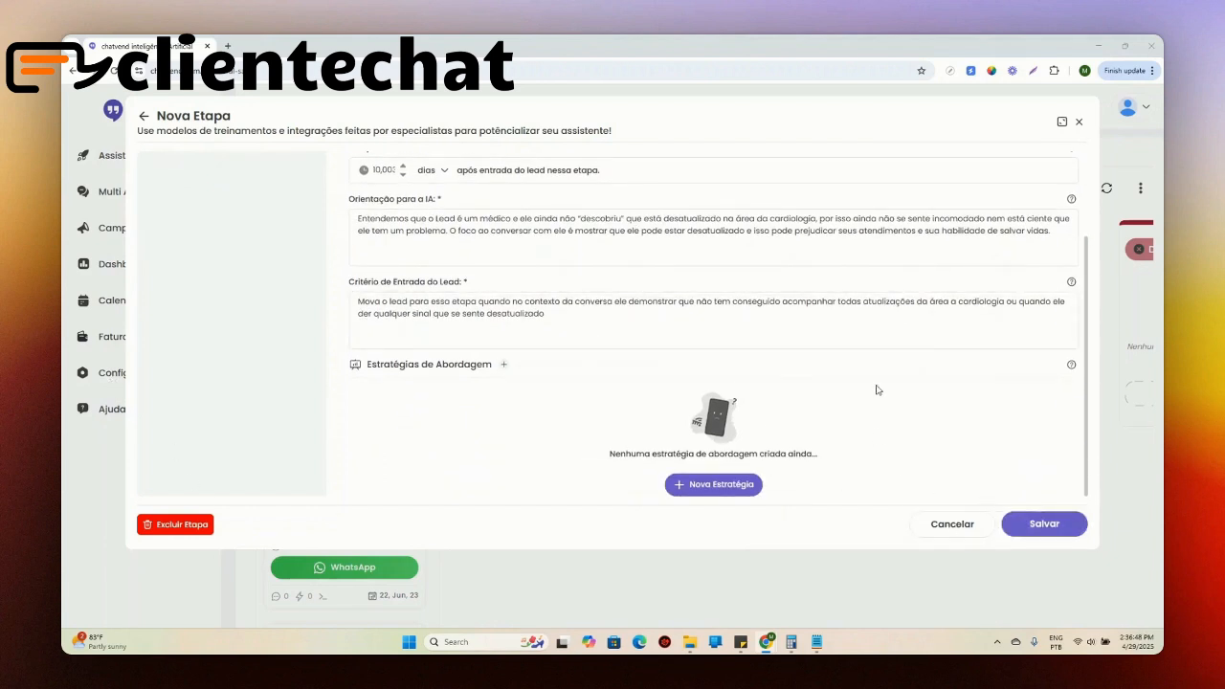
{"action": "left_click", "coordinate": [1032, 527]}
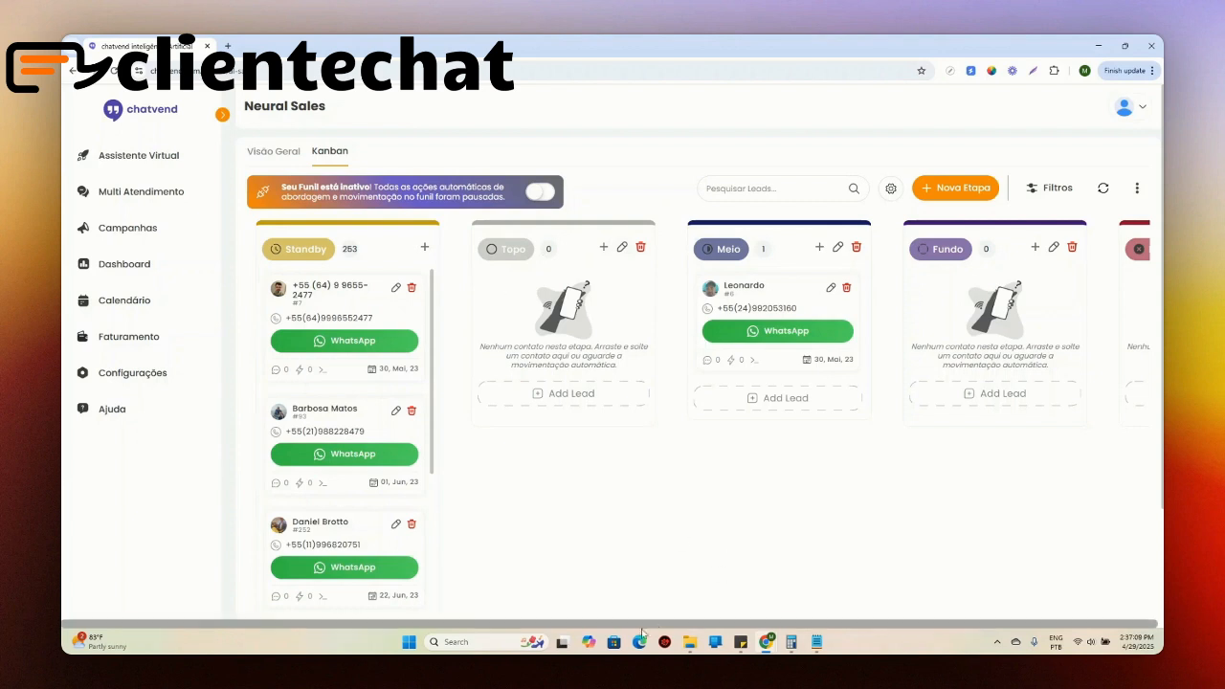
Step: Open the criteria settings for the mandatory Descartados and Convertidos stages of the Kanban
{"action": "left_click_drag", "start_coordinate": [639, 627], "coordinate": [708, 627]}
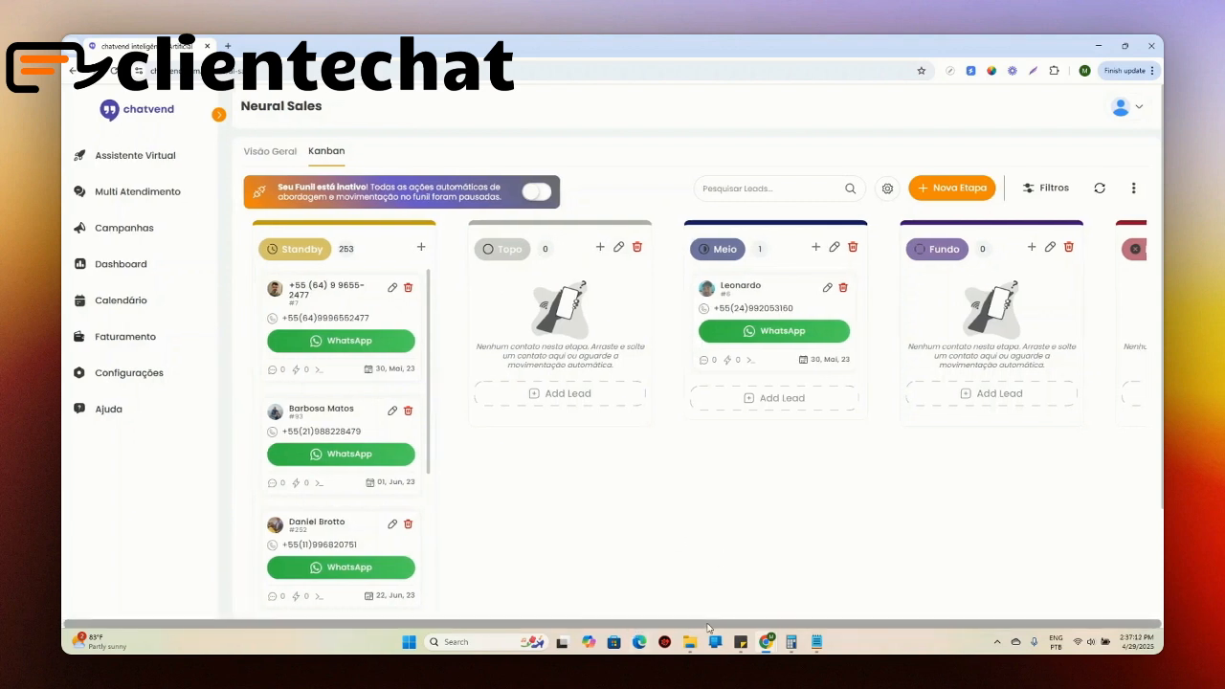
{"action": "left_click_drag", "start_coordinate": [895, 483], "coordinate": [562, 480]}
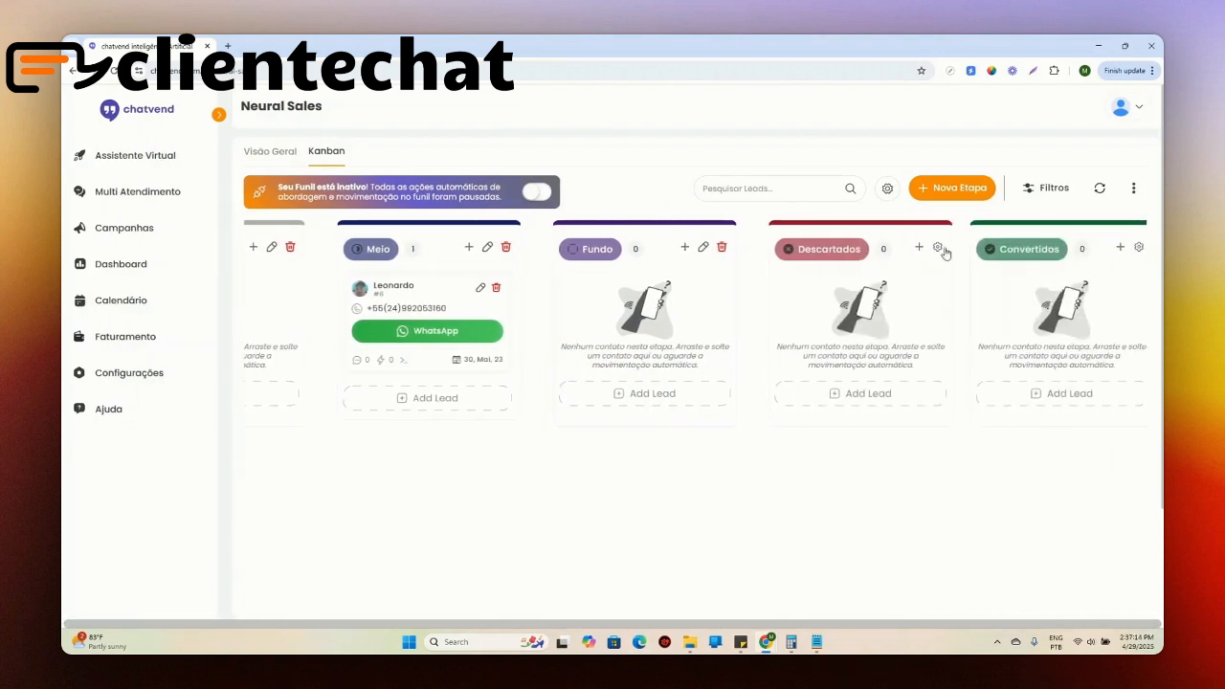
{"action": "scroll", "coordinate": [894, 196], "scroll_direction": "down", "scroll_amount": 1}
{"action": "scroll", "coordinate": [903, 171], "scroll_direction": "up", "scroll_amount": 1}
{"action": "left_click", "coordinate": [887, 188]}
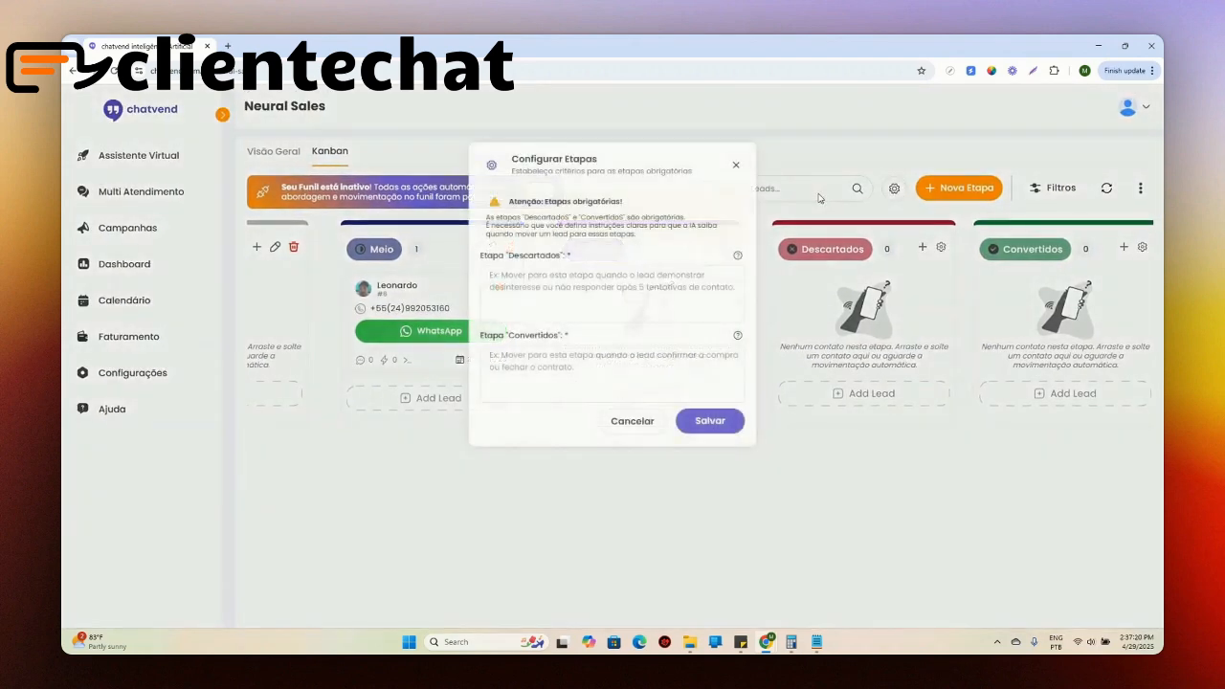
Step: Set the Descartados criterion to "Mova o lead para essa etapa sempre que ele solicitar que não deseja mais receber mensagens."
{"action": "left_click_drag", "start_coordinate": [494, 254], "coordinate": [571, 256]}
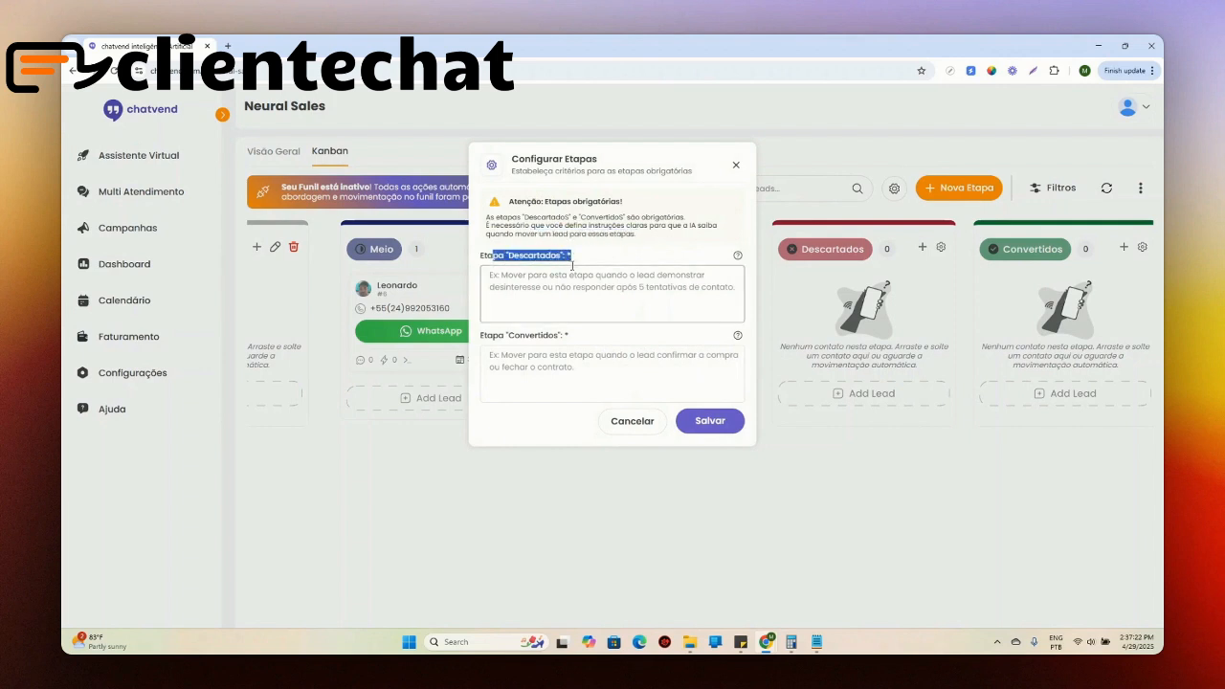
{"action": "left_click_drag", "start_coordinate": [526, 335], "coordinate": [571, 337]}
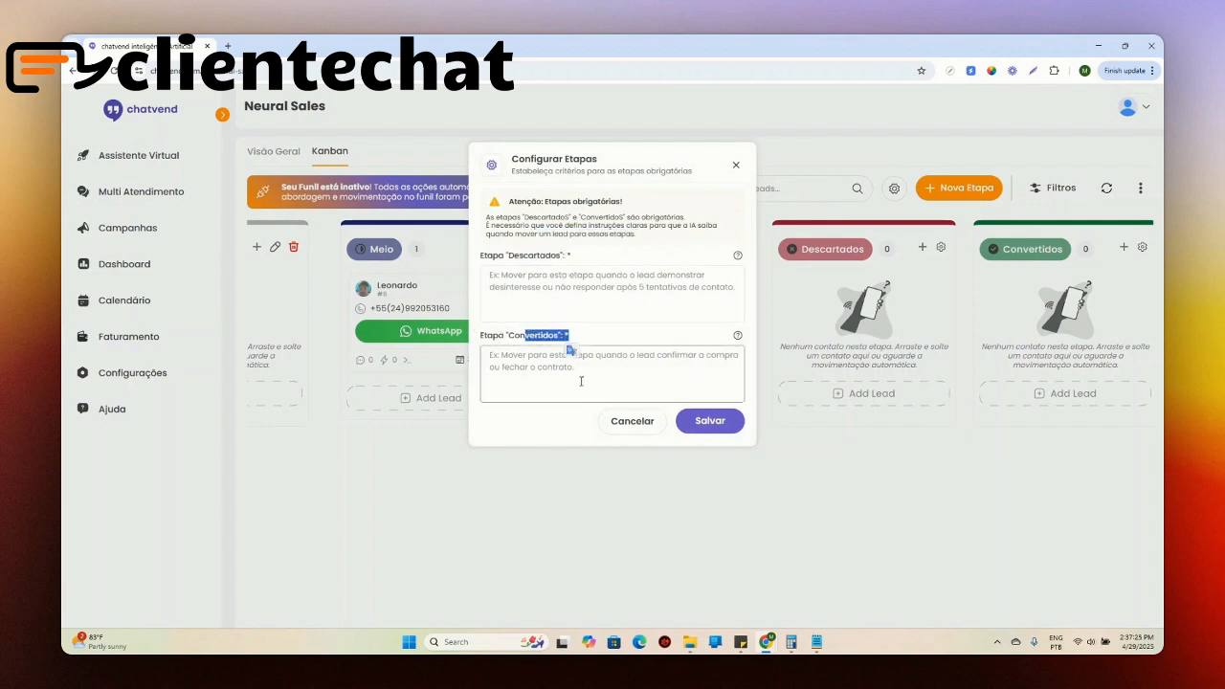
{"action": "left_click", "coordinate": [581, 382]}
{"action": "left_click", "coordinate": [604, 281]}
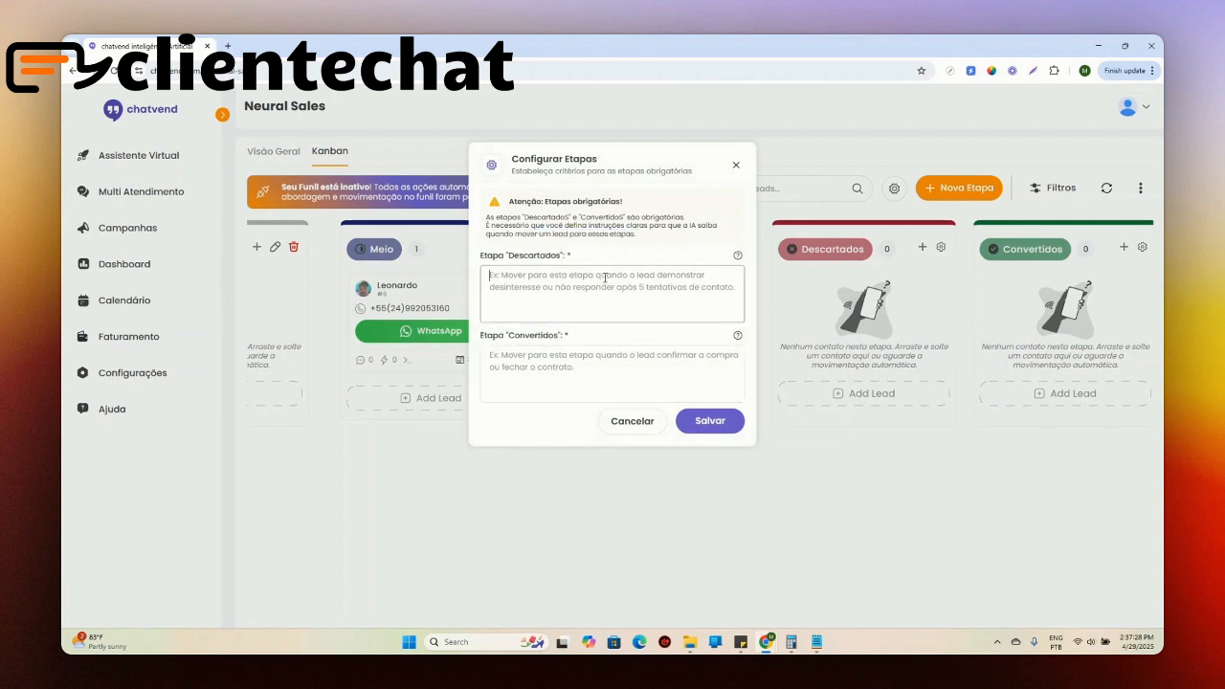
{"action": "type", "text": "Movo o lead para"}
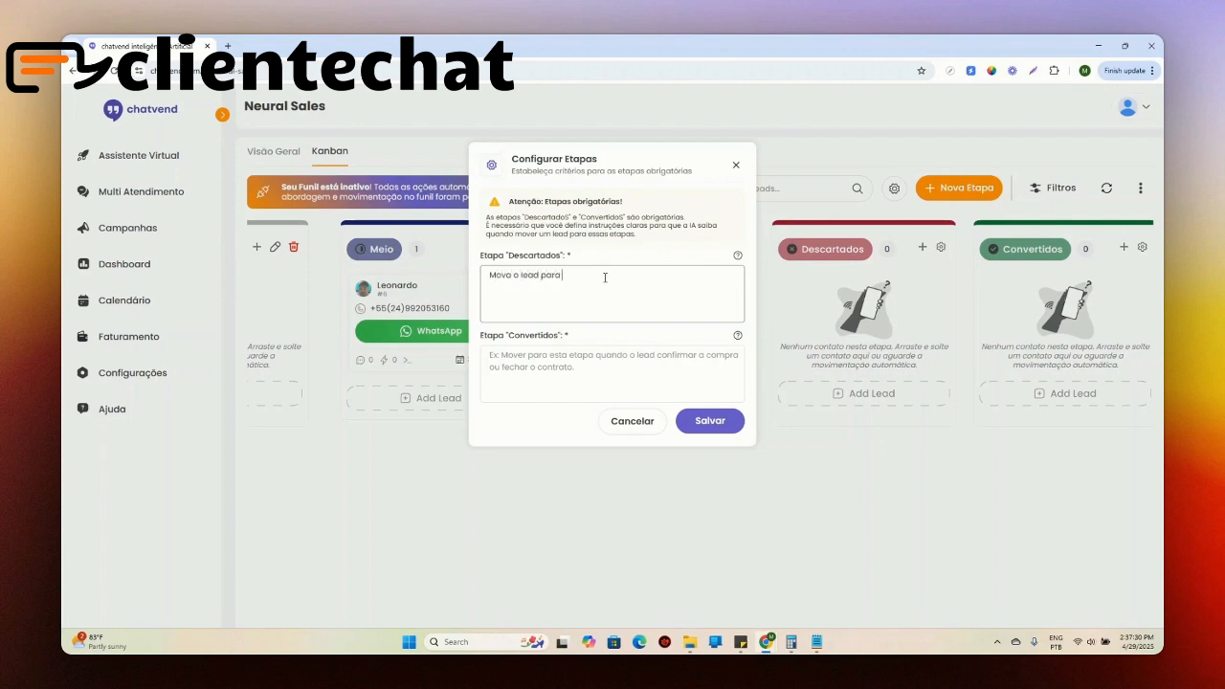
{"action": "type", "text": " essa etapa sempre que ele solicitar que não dese"}
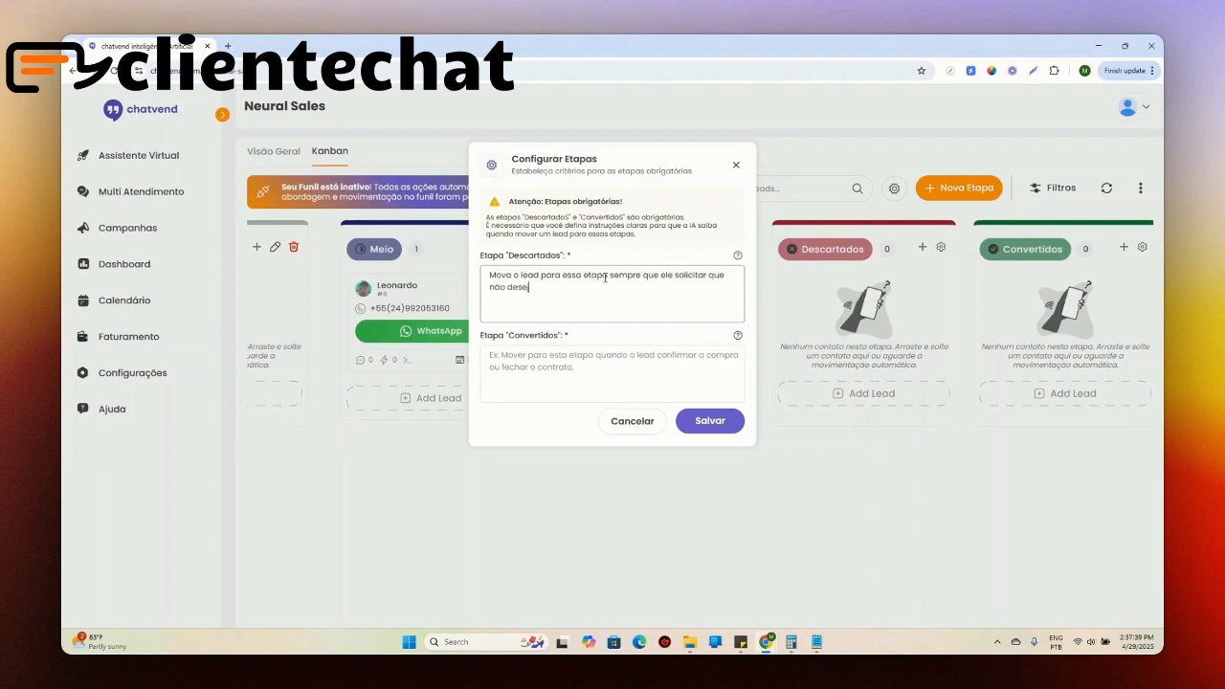
{"action": "type", "text": "ja mais receber mensagem"}
Step: Set the Convertidos criterion to "Mova o lead para essa etapa sempre que o cliente solicitar o link de compra."
{"action": "left_click", "coordinate": [572, 354]}
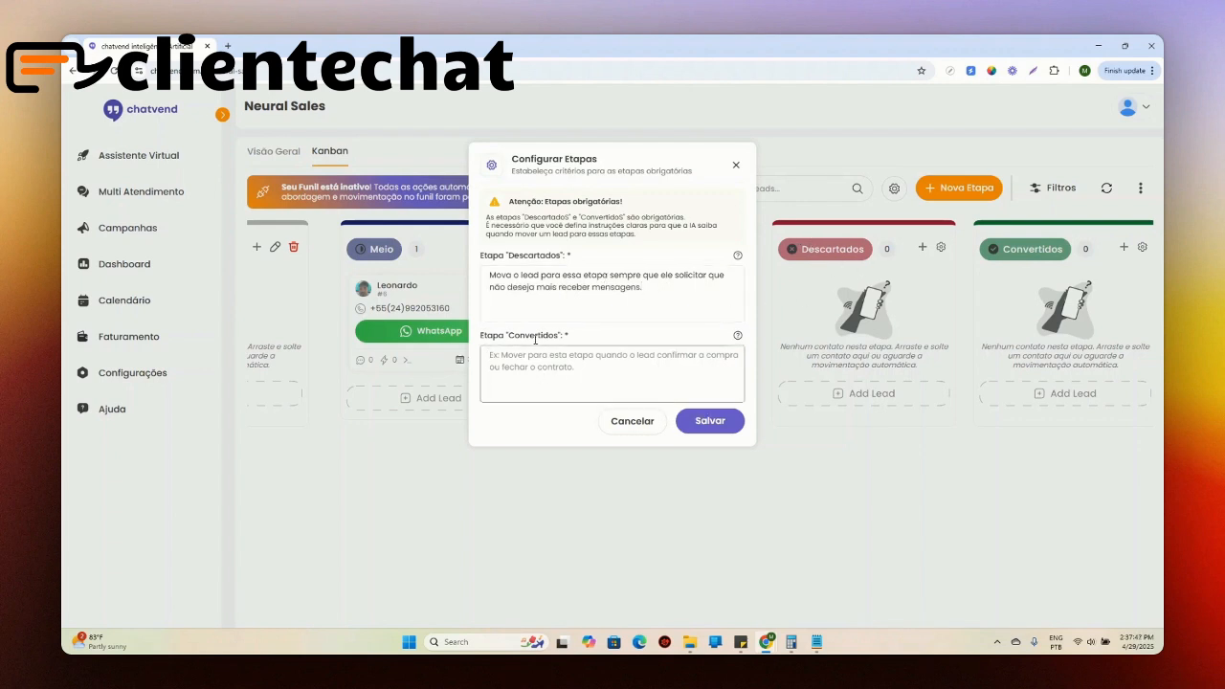
{"action": "type", "text": "Mova o lead para ess"}
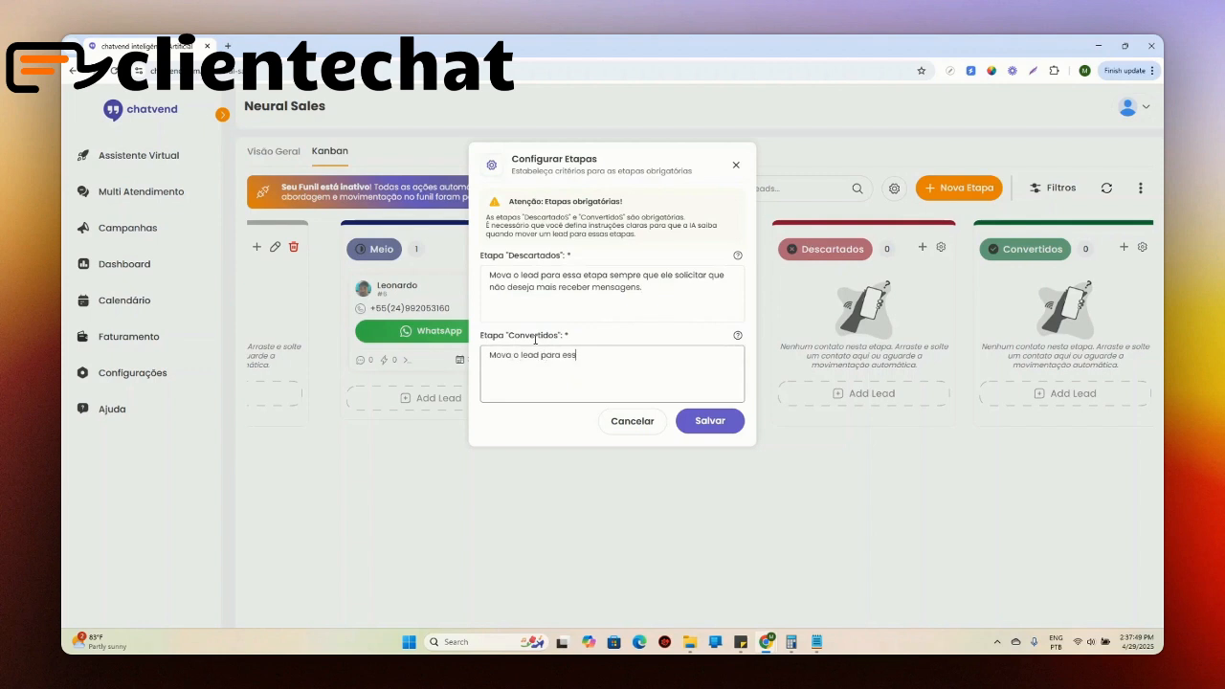
{"action": "type", "text": "ovo o lead para essa etapa sempre que o cliente solicitar o link de compra"}
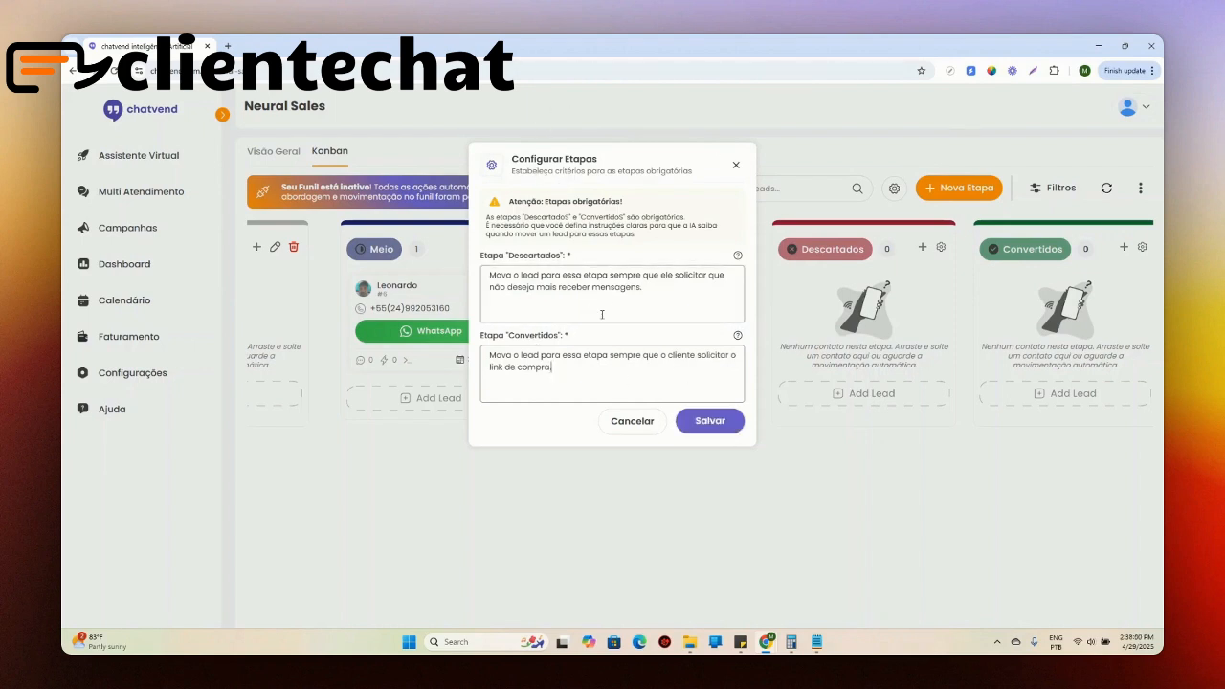
Step: Save the criteria for the mandatory Descartados and Convertidos stages
{"action": "left_click_drag", "start_coordinate": [538, 173], "coordinate": [695, 171]}
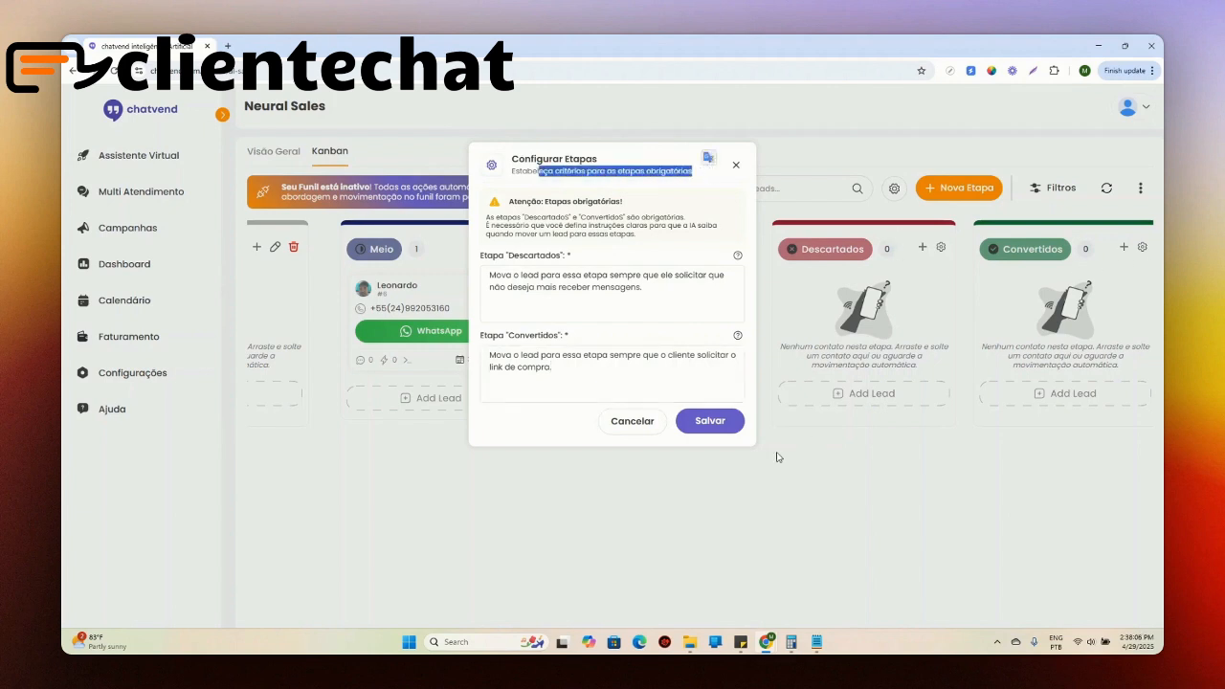
{"action": "left_click", "coordinate": [710, 421]}
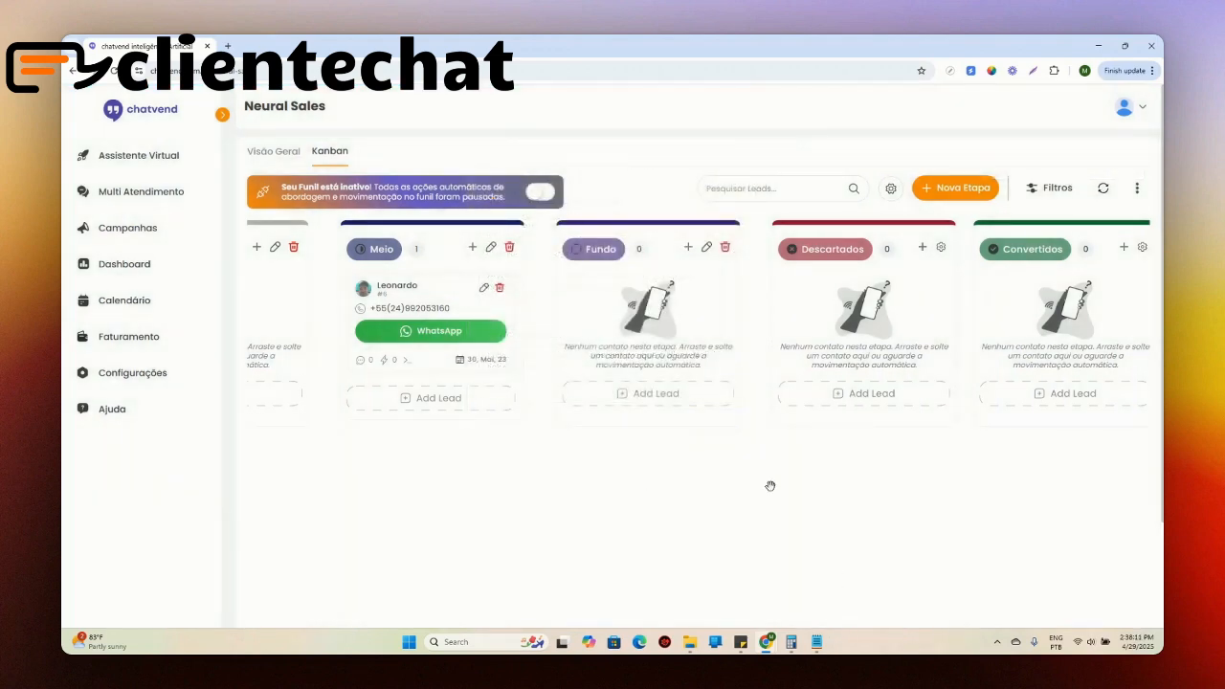
Step: View the WhatsApp conversation of the lead in the Meio stage, and close it
{"action": "left_click_drag", "start_coordinate": [769, 486], "coordinate": [1069, 484]}
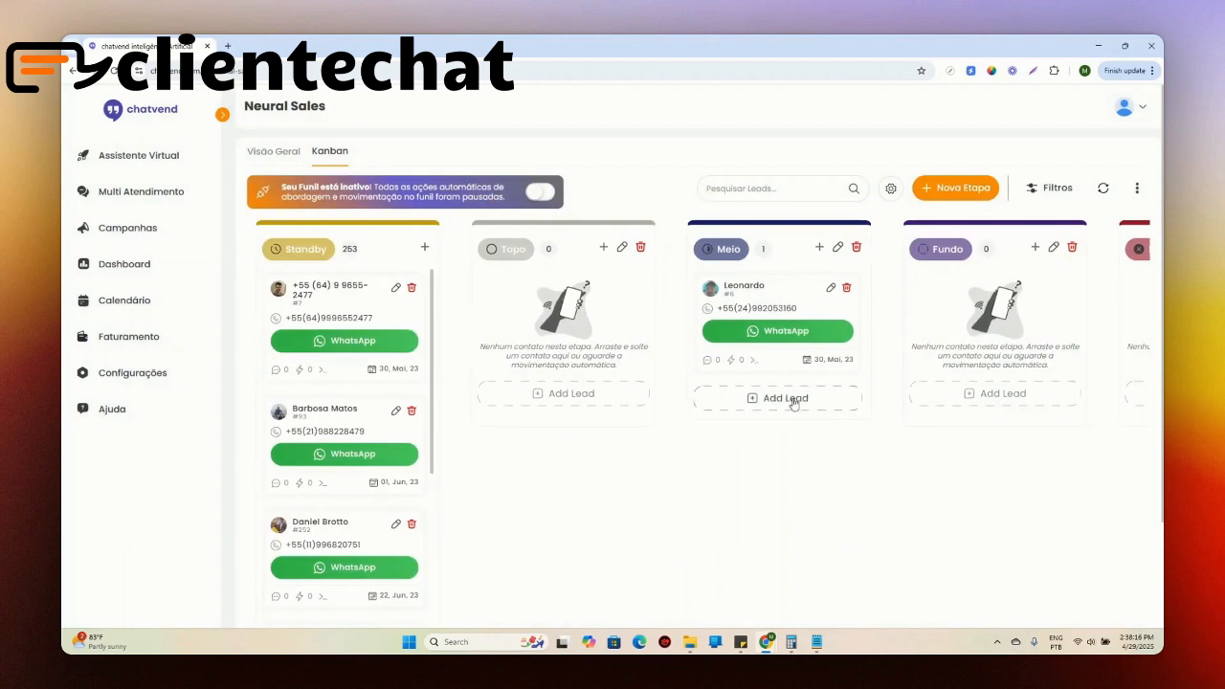
{"action": "left_click", "coordinate": [776, 331]}
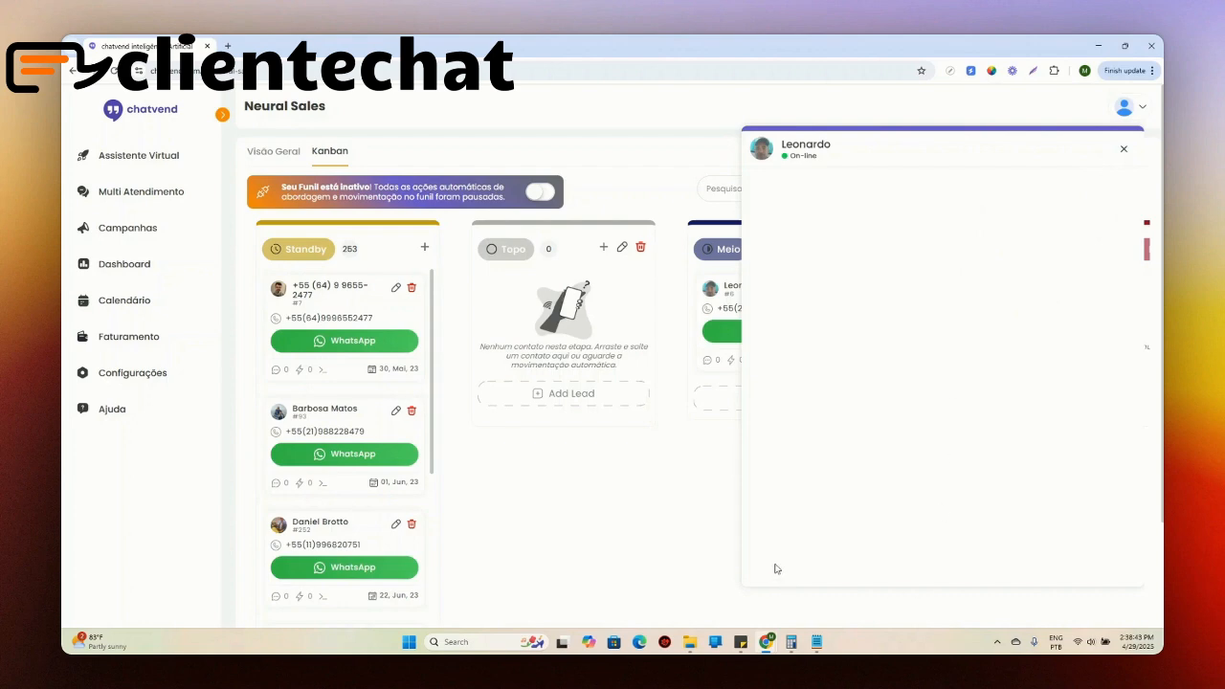
{"action": "left_click", "coordinate": [1123, 148]}
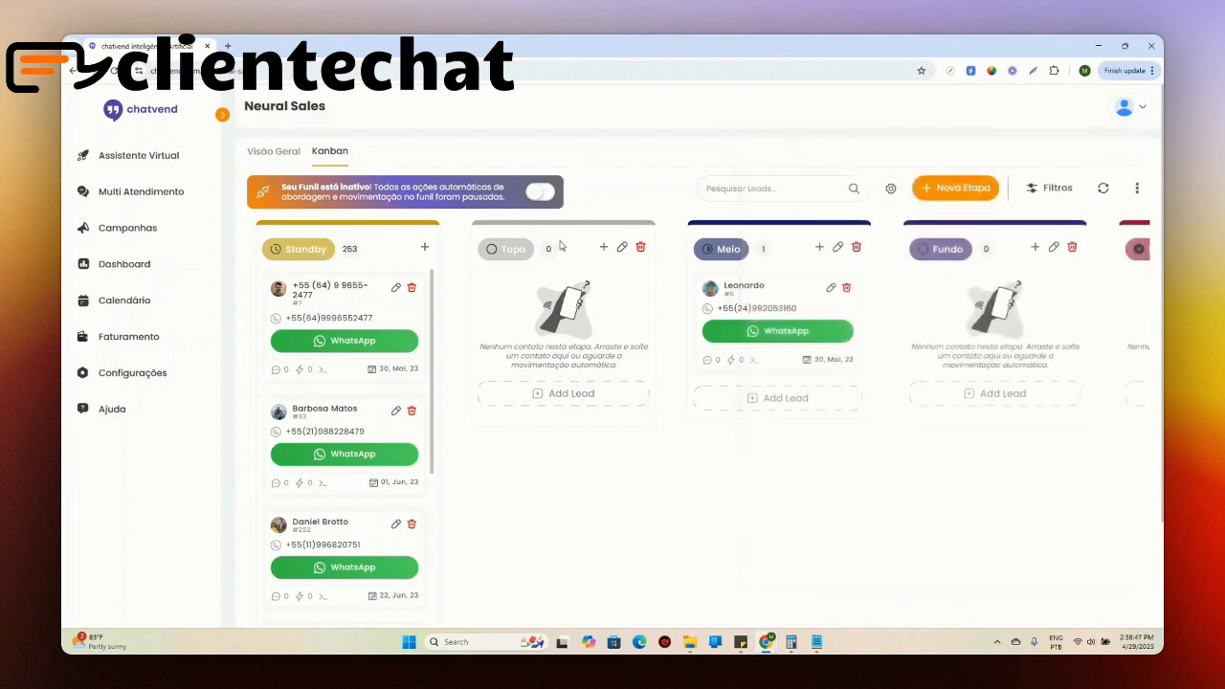
Step: Open the Meio stage's lead for editing and review its general information and funnel stage options
{"action": "left_click", "coordinate": [829, 288]}
{"action": "scroll", "coordinate": [583, 303], "scroll_direction": "down", "scroll_amount": 2}
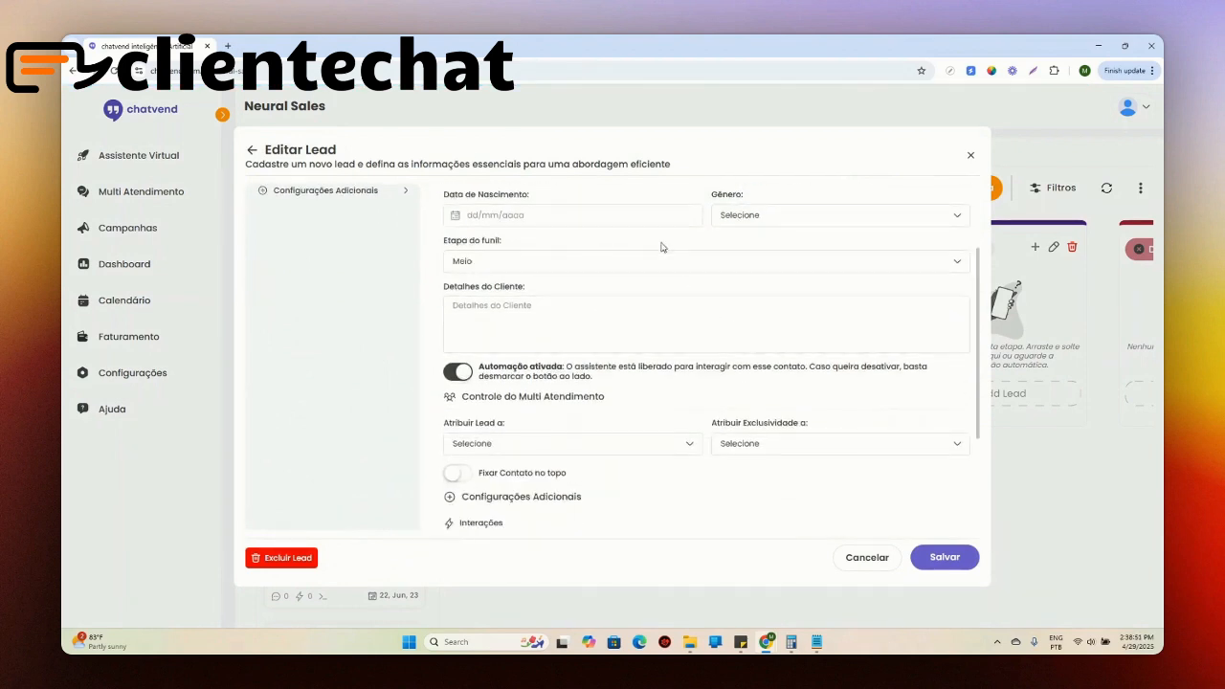
{"action": "scroll", "coordinate": [648, 287], "scroll_direction": "up", "scroll_amount": 2}
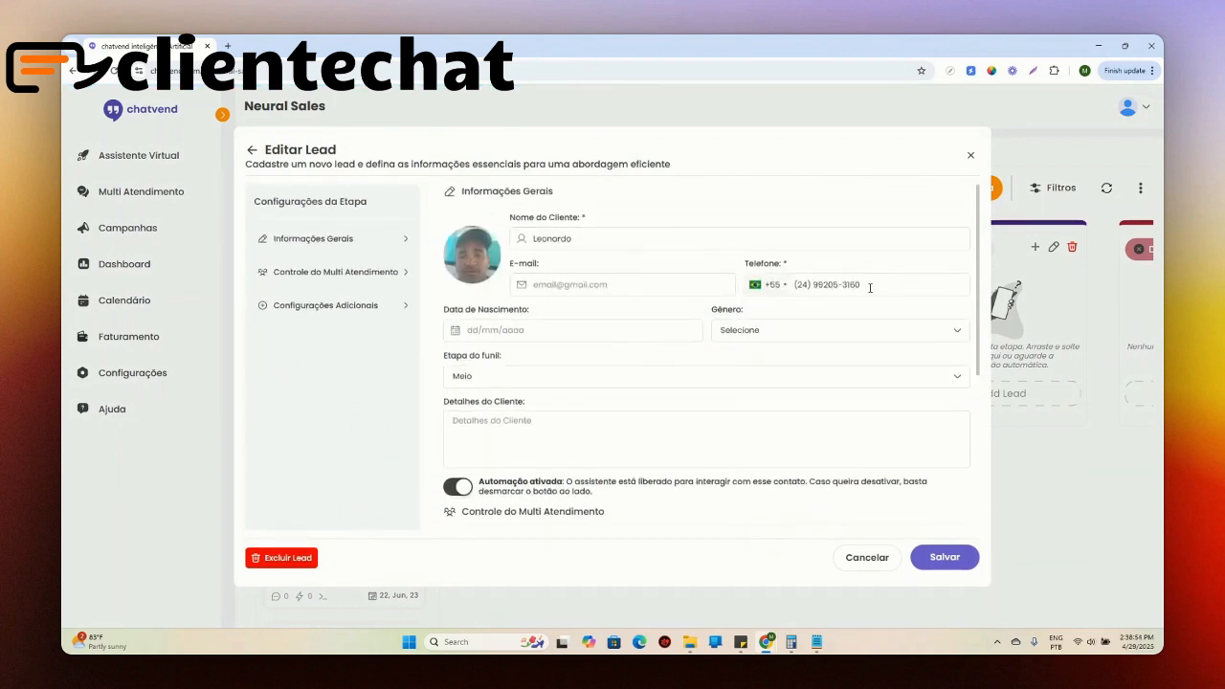
{"action": "scroll", "coordinate": [870, 287], "scroll_direction": "down", "scroll_amount": 2}
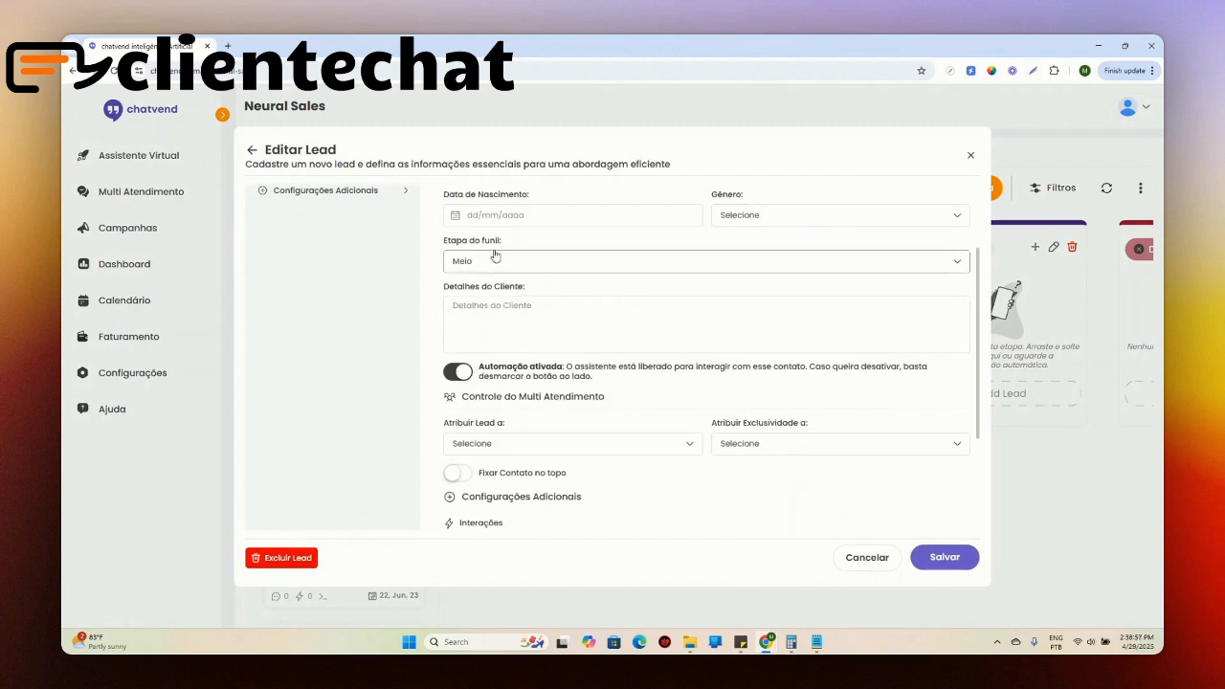
{"action": "left_click", "coordinate": [505, 265]}
{"action": "scroll", "coordinate": [487, 334], "scroll_direction": "down", "scroll_amount": 1}
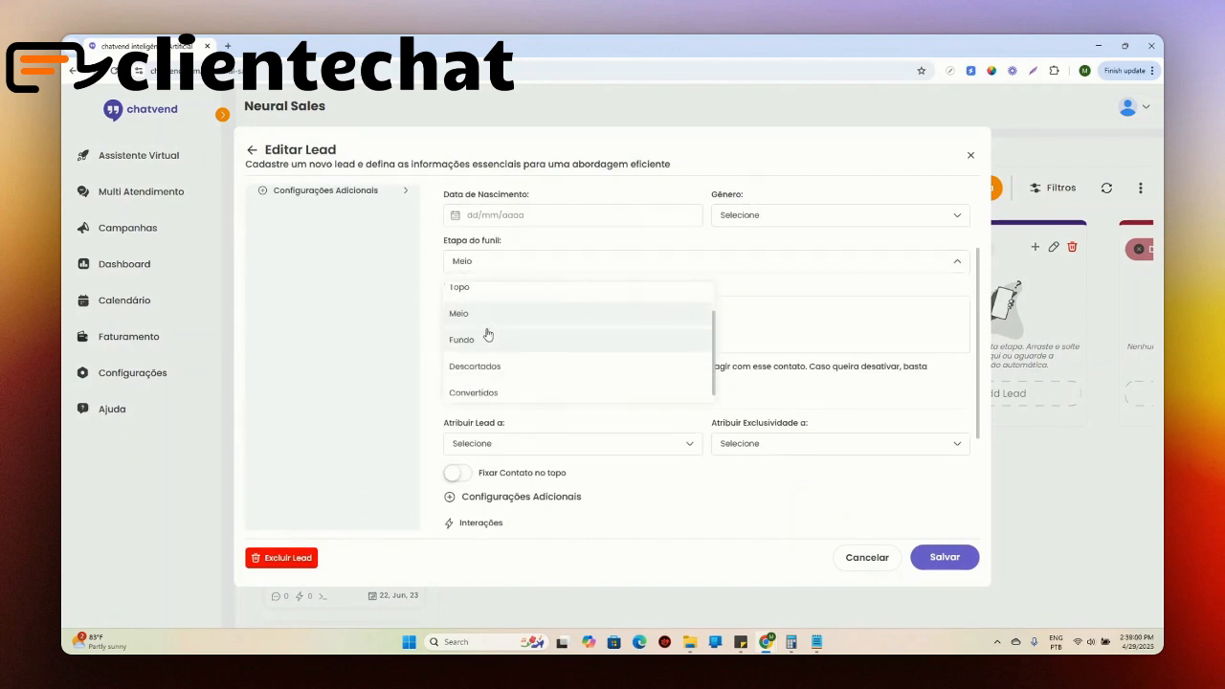
{"action": "scroll", "coordinate": [492, 330], "scroll_direction": "up", "scroll_amount": 1}
{"action": "left_click", "coordinate": [856, 292]}
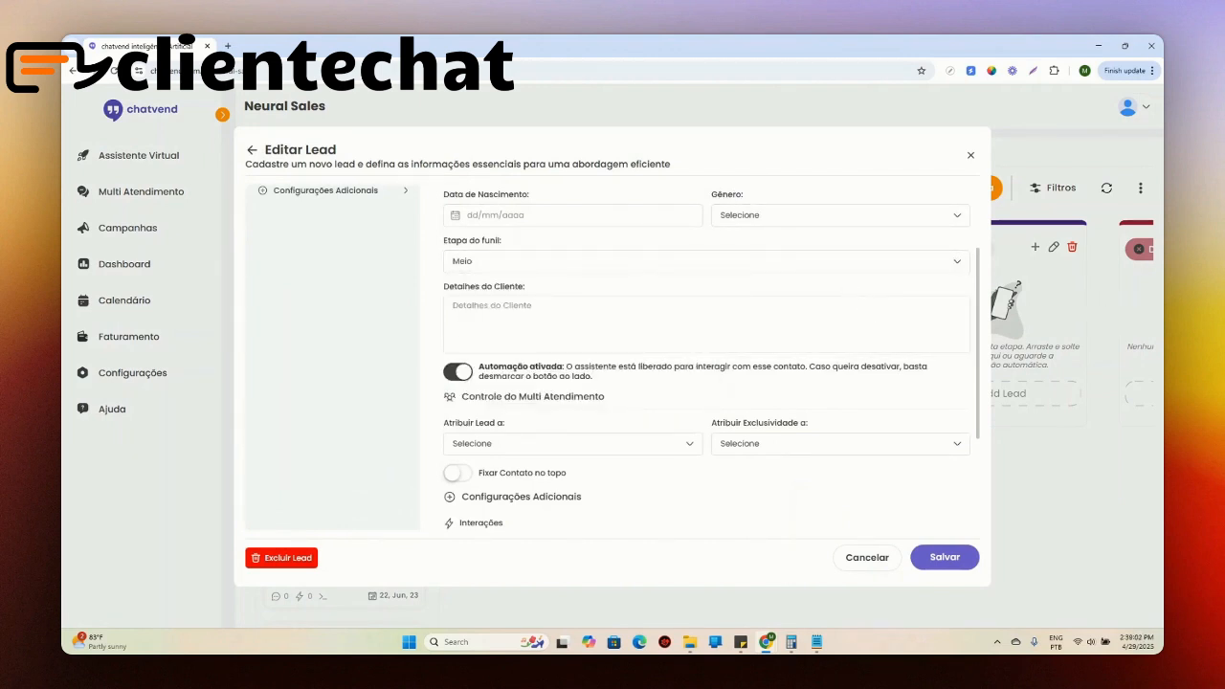
Step: Examine the lead's client details, automation setting, Multi Atendimento assignment options and additional settings
{"action": "left_click", "coordinate": [534, 308]}
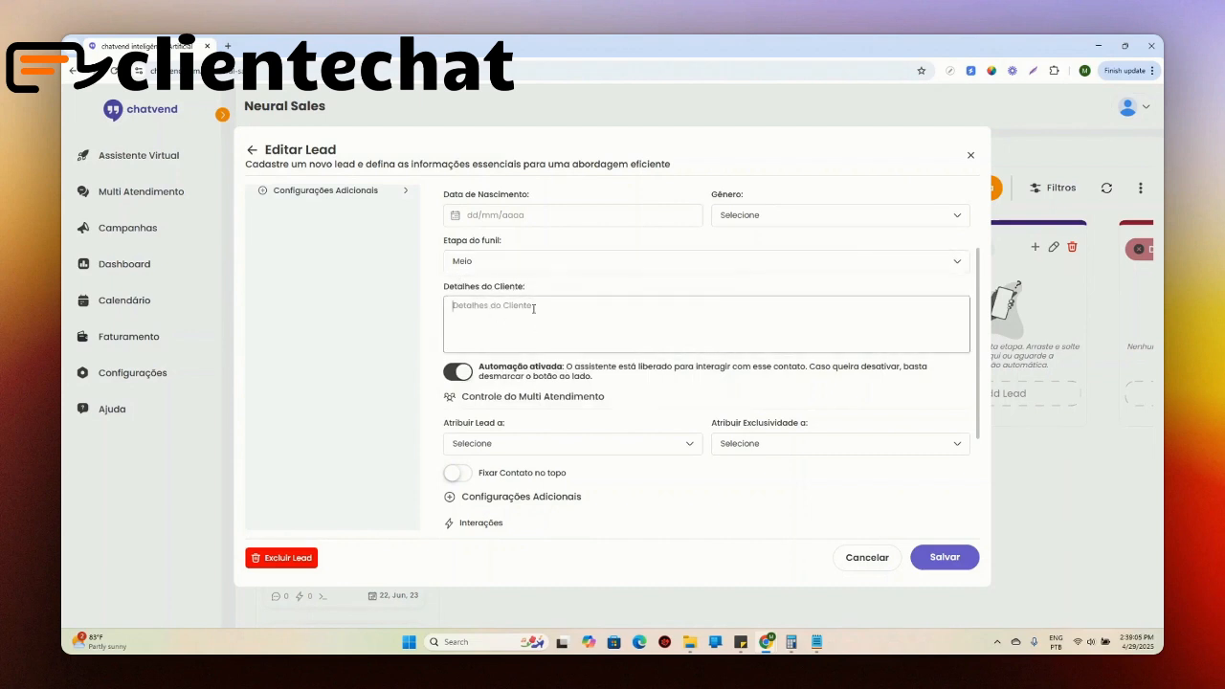
{"action": "left_click_drag", "start_coordinate": [484, 373], "coordinate": [533, 376]}
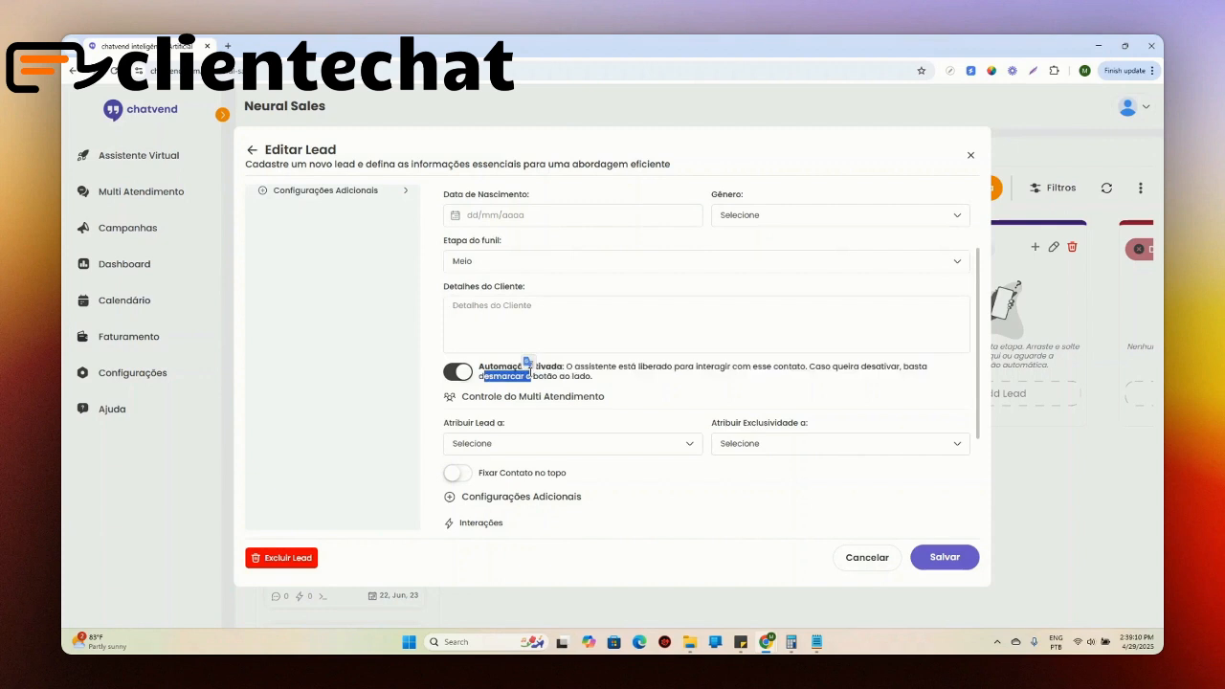
{"action": "left_click", "coordinate": [597, 379]}
{"action": "left_click_drag", "start_coordinate": [497, 368], "coordinate": [644, 398]}
{"action": "left_click", "coordinate": [689, 380]}
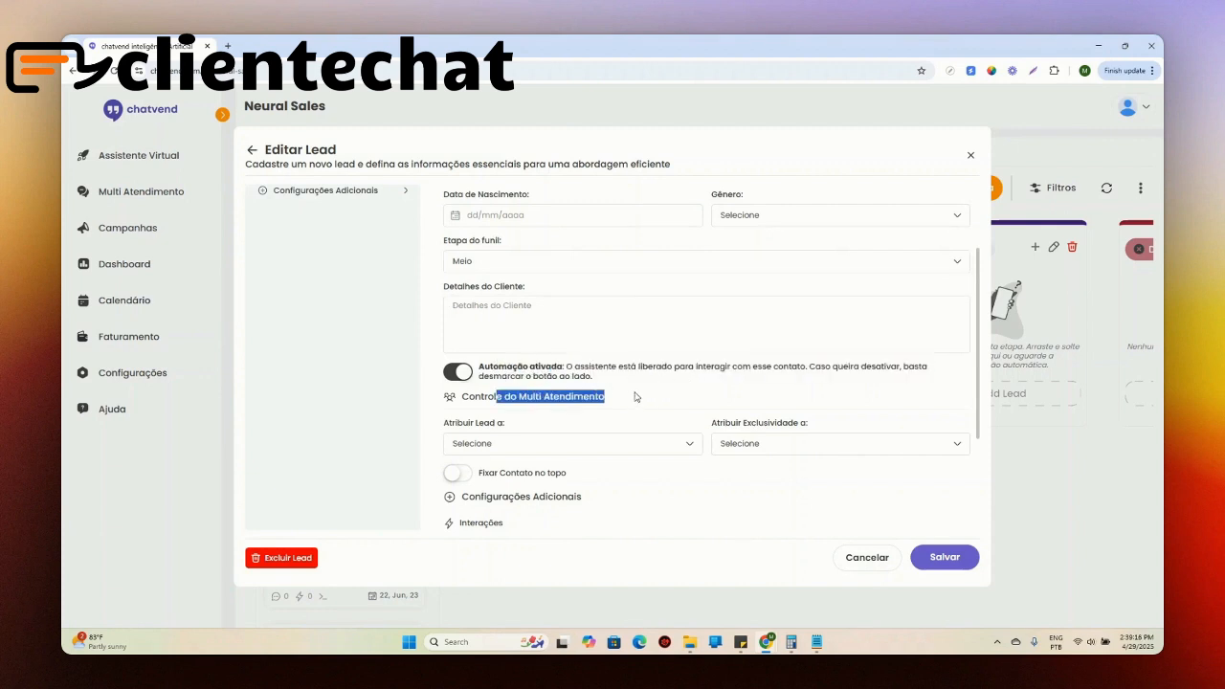
{"action": "scroll", "coordinate": [574, 383], "scroll_direction": "down", "scroll_amount": 1}
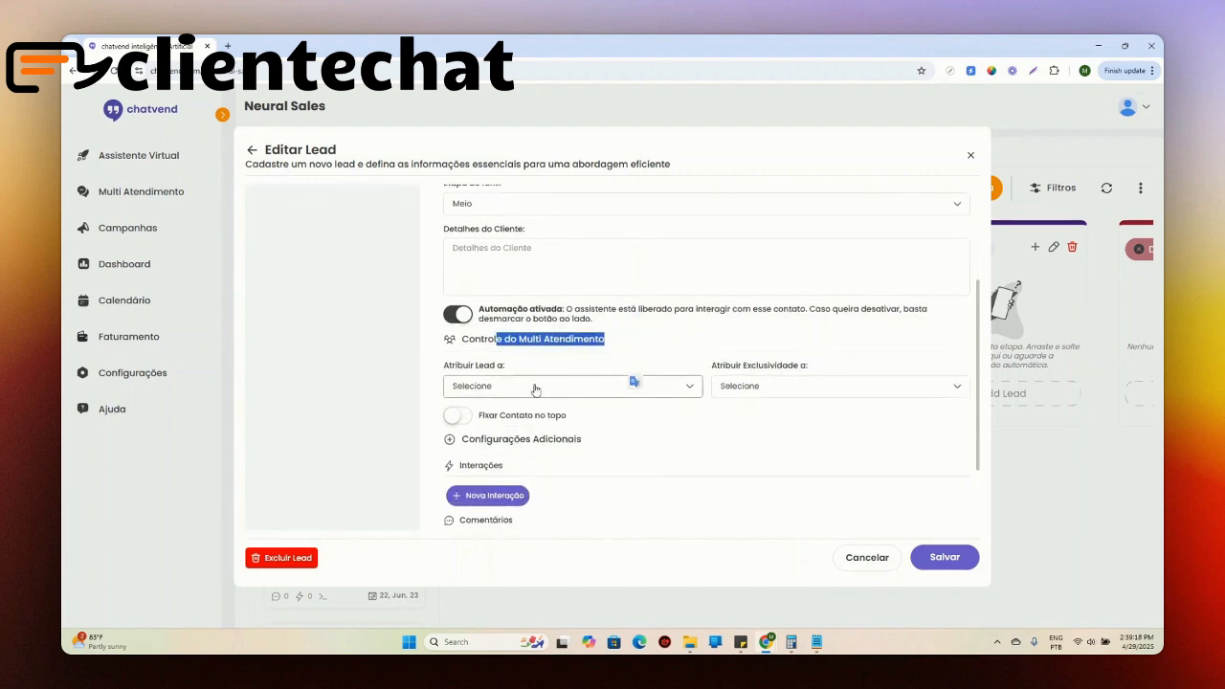
{"action": "left_click", "coordinate": [526, 410]}
{"action": "left_click", "coordinate": [575, 387]}
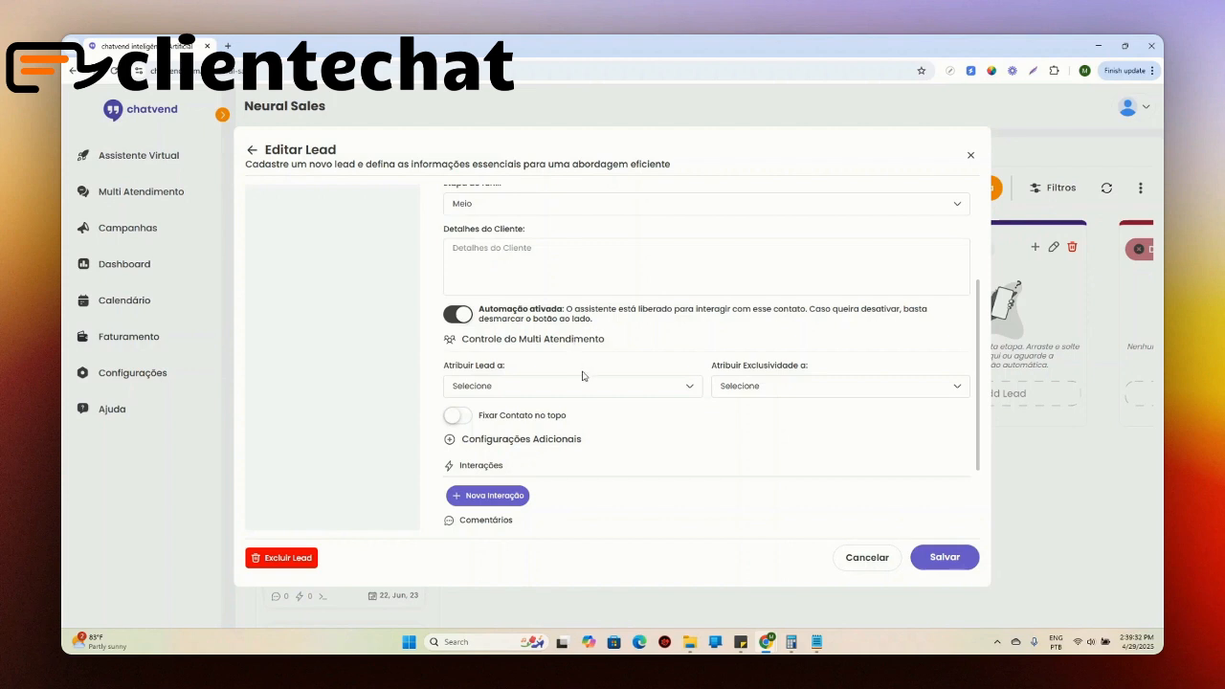
{"action": "scroll", "coordinate": [593, 421], "scroll_direction": "down", "scroll_amount": 1}
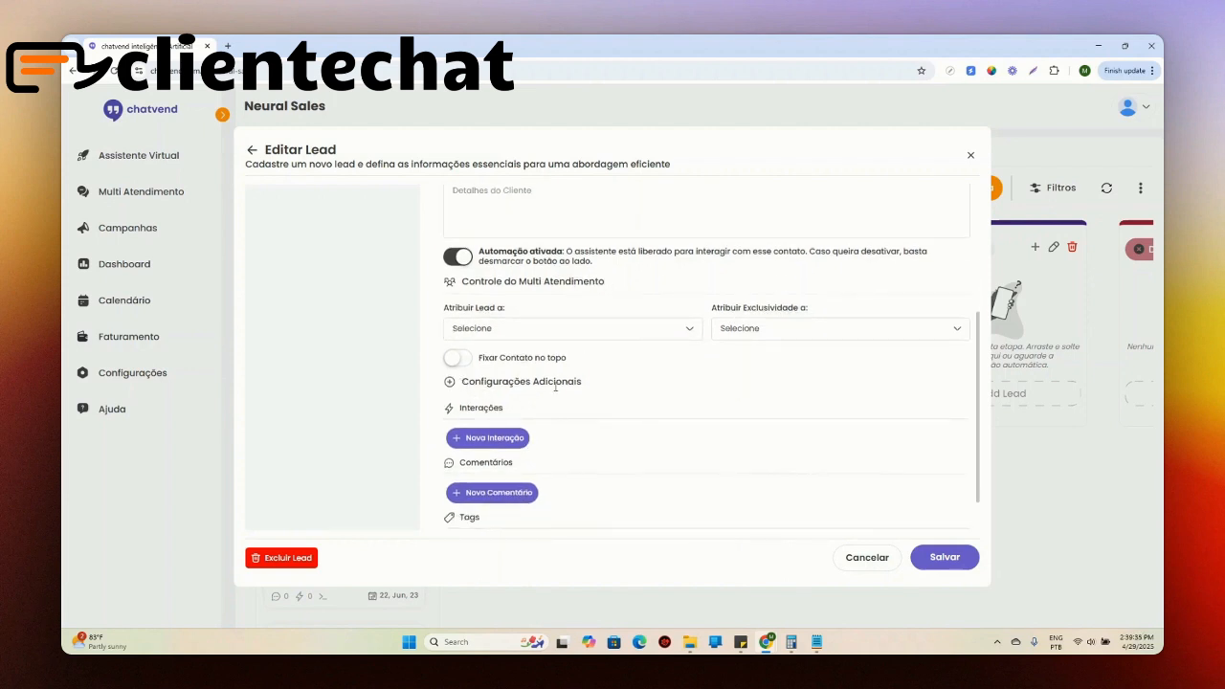
{"action": "scroll", "coordinate": [574, 421], "scroll_direction": "down", "scroll_amount": 1}
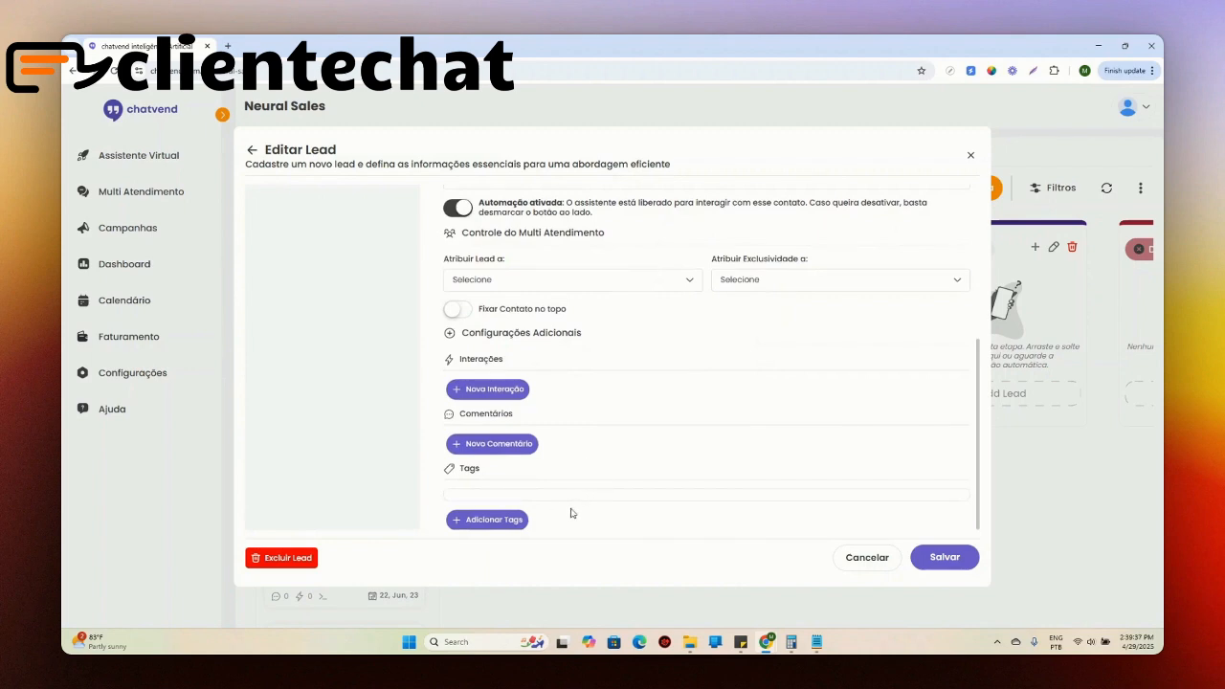
Step: Create a new tag named "Interesse" and add it to the lead
{"action": "left_click", "coordinate": [508, 521]}
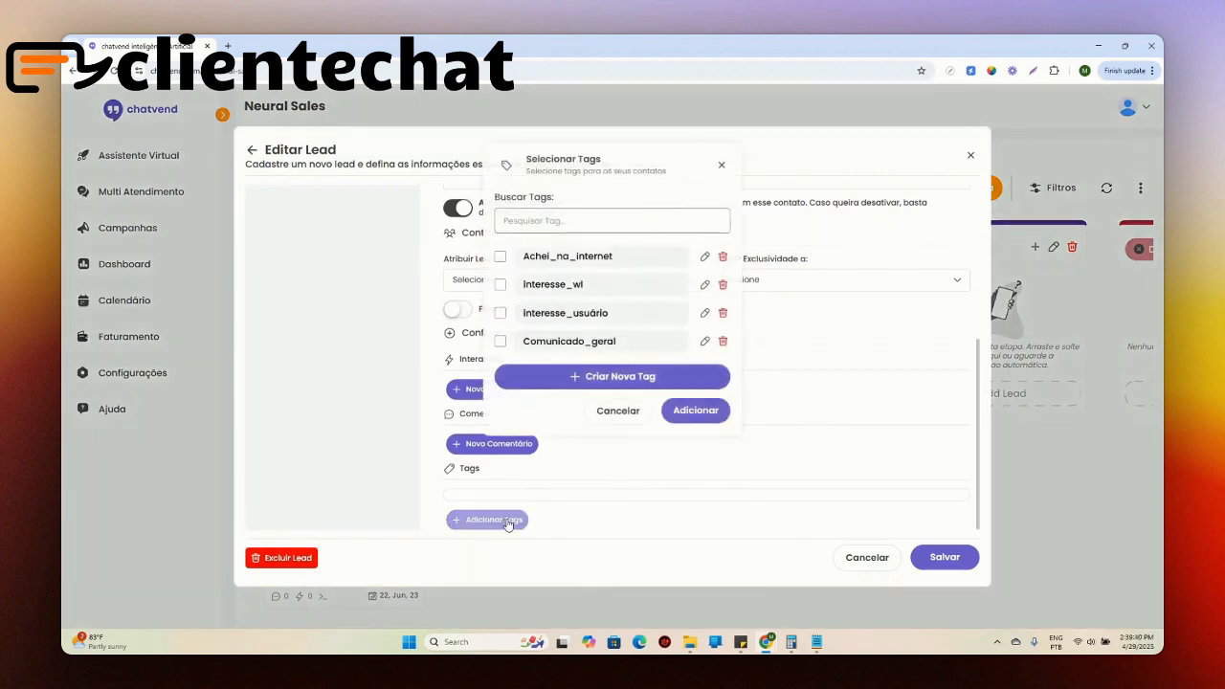
{"action": "left_click", "coordinate": [606, 412]}
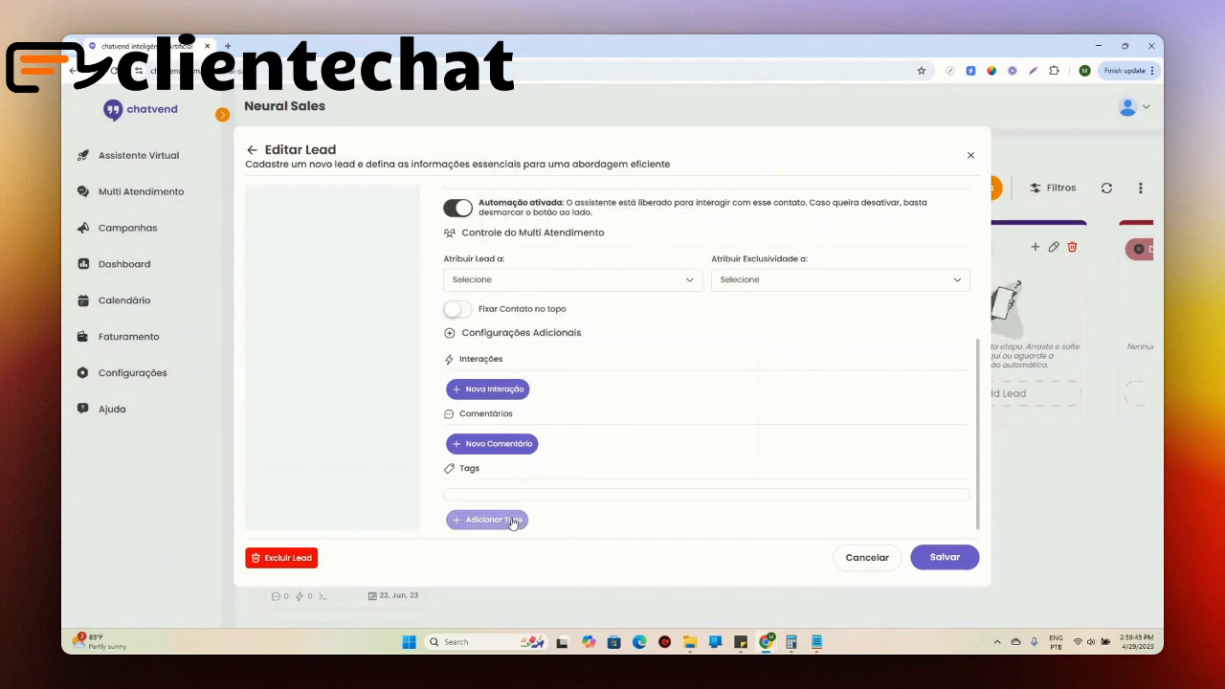
{"action": "left_click", "coordinate": [512, 522]}
{"action": "left_click", "coordinate": [612, 374]}
{"action": "left_click", "coordinate": [592, 223]}
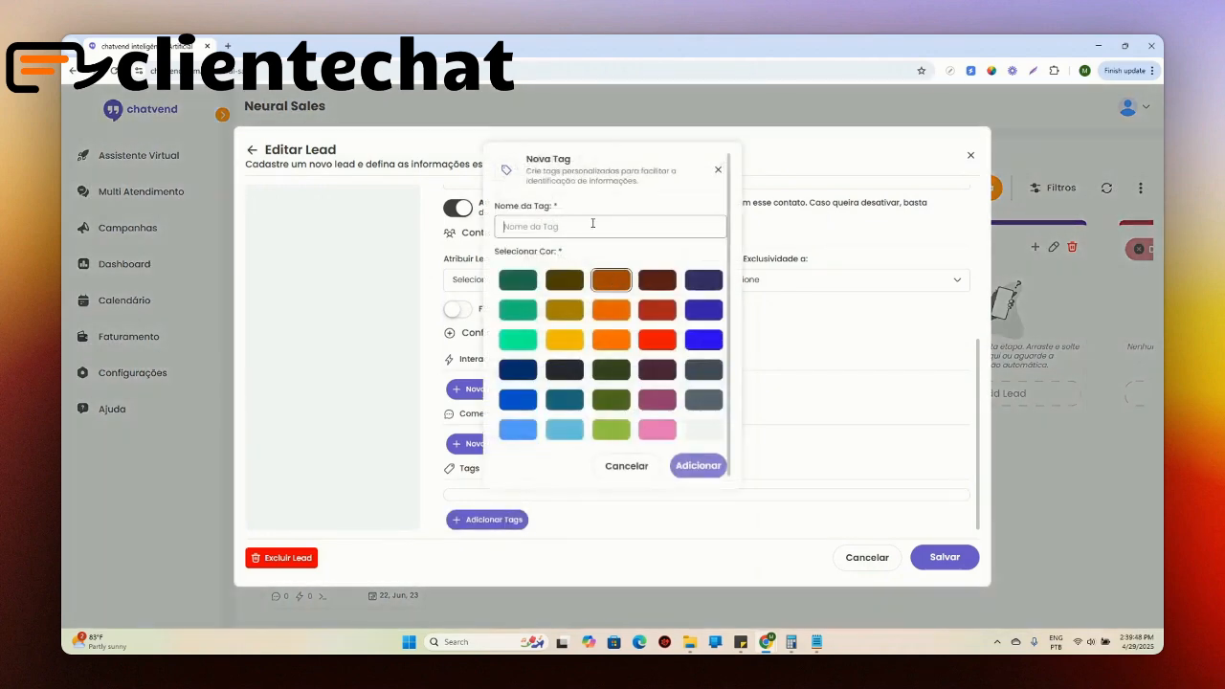
{"action": "type", "text": "Interesse"}
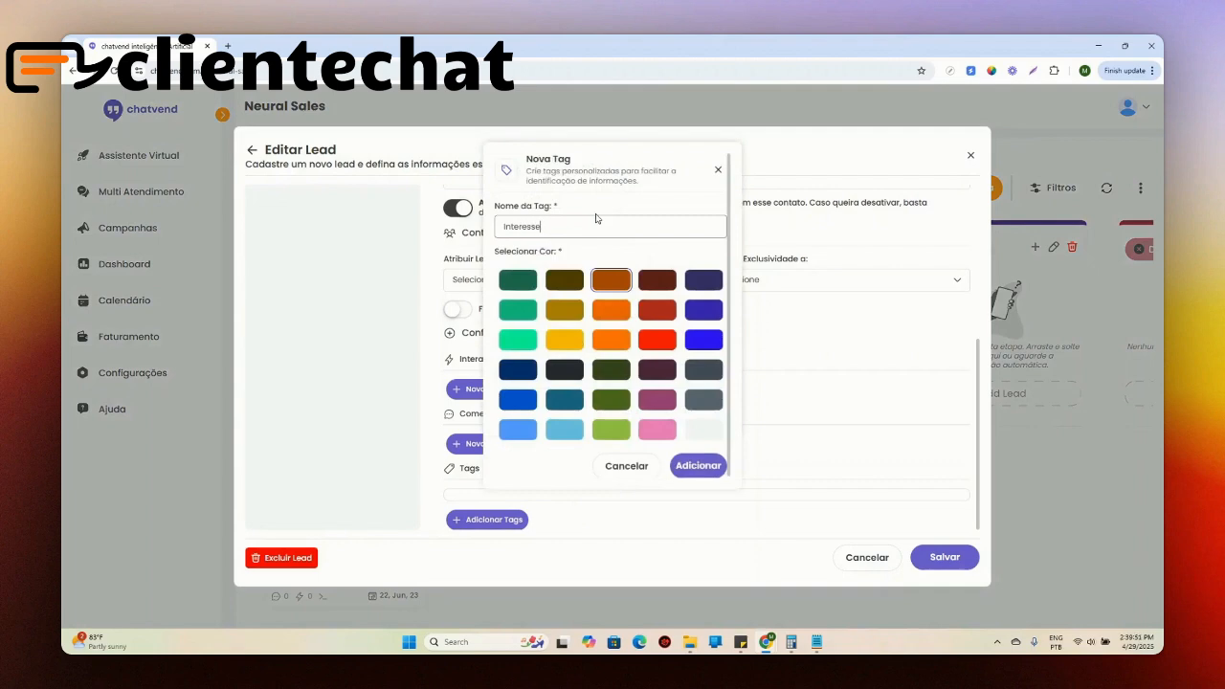
{"action": "left_click", "coordinate": [673, 469]}
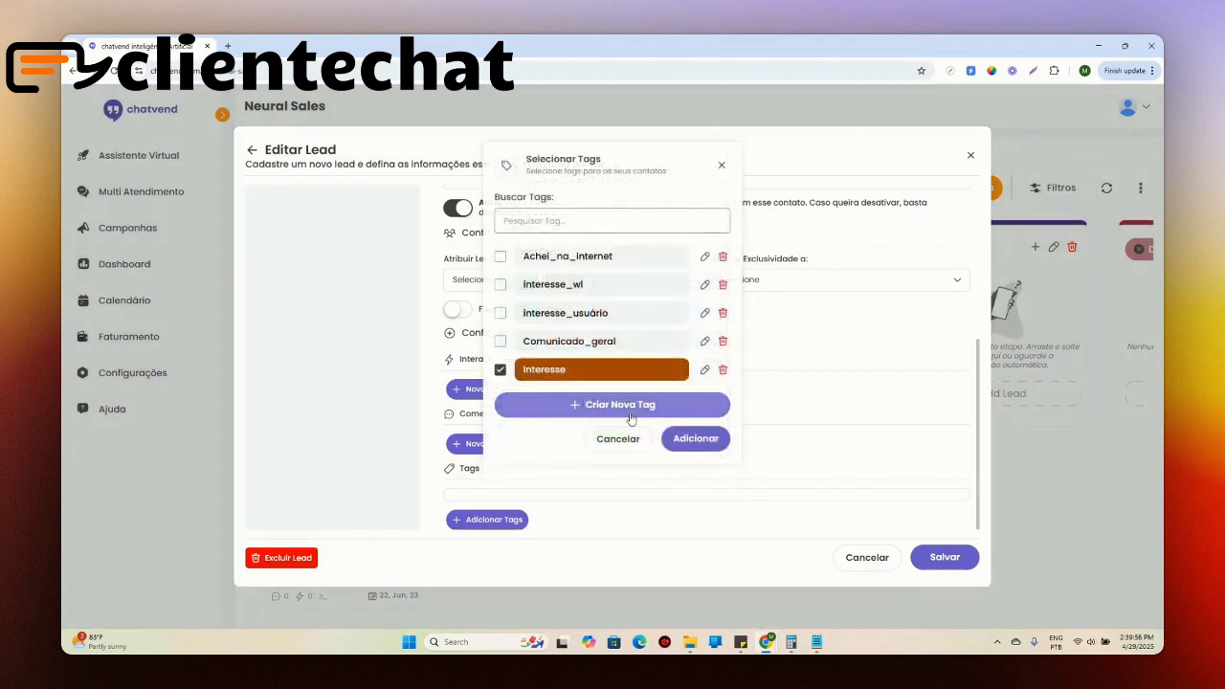
{"action": "left_click", "coordinate": [694, 438]}
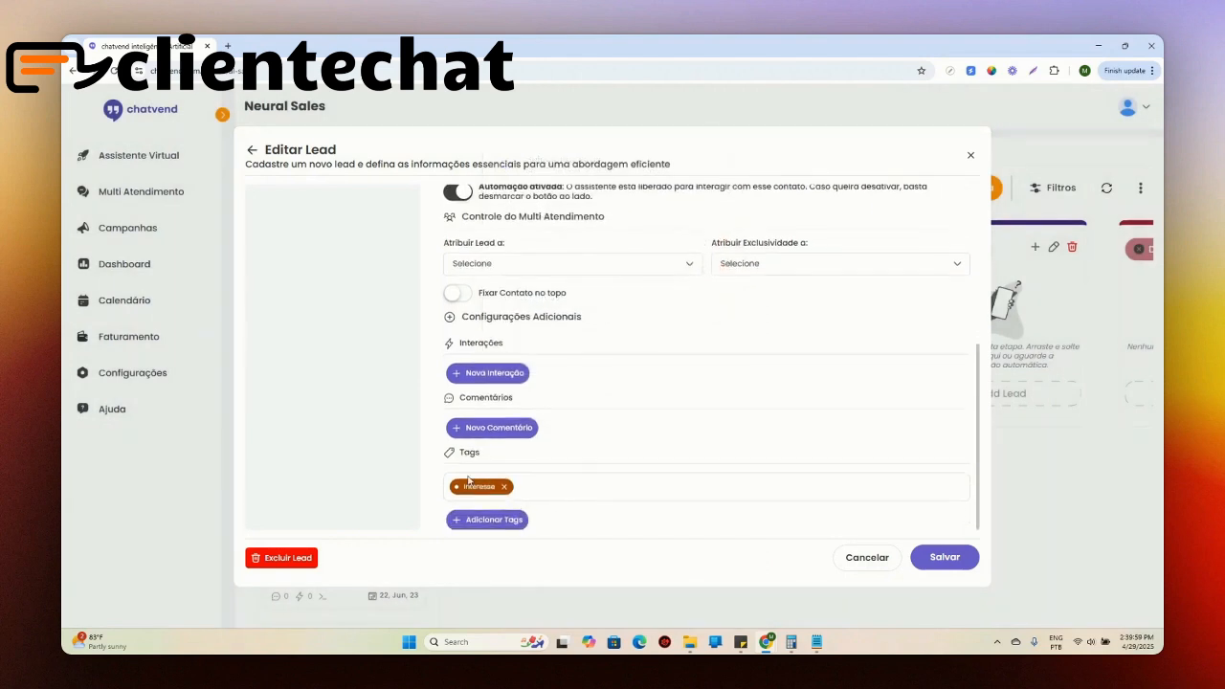
Step: Start a new interaction with a responsible user and the description "Ao conversar com cliente por telefone ele informou que não está atualizado"
{"action": "left_click", "coordinate": [498, 373]}
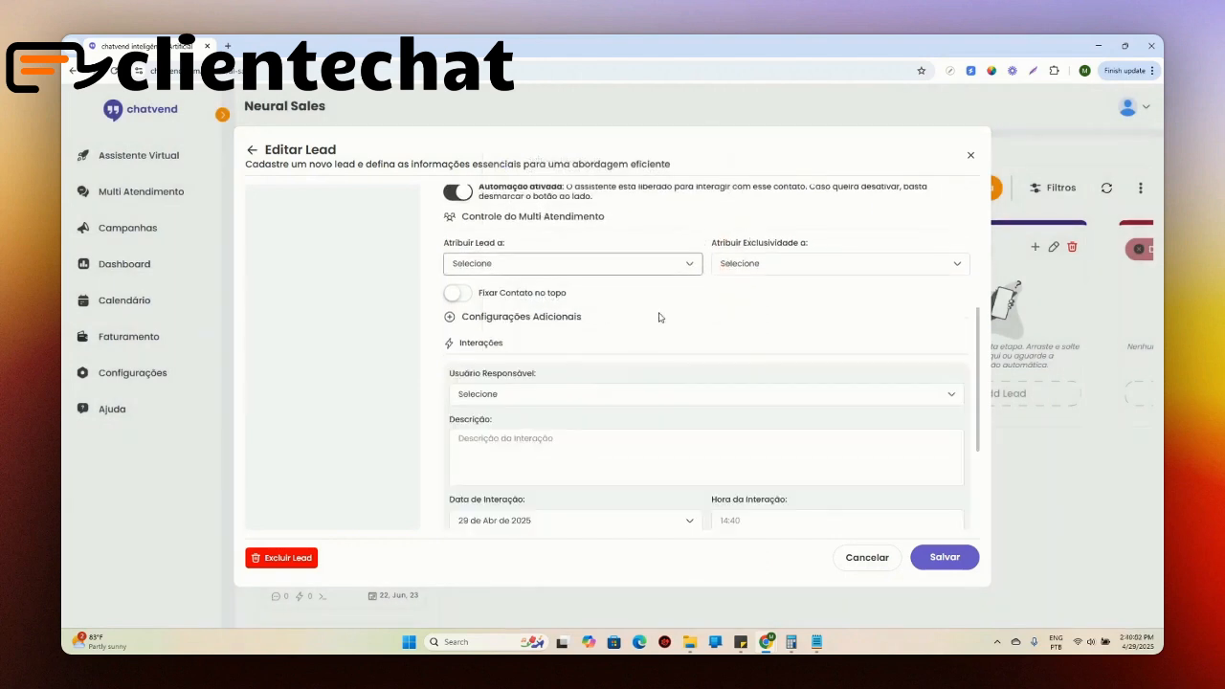
{"action": "left_click", "coordinate": [581, 402]}
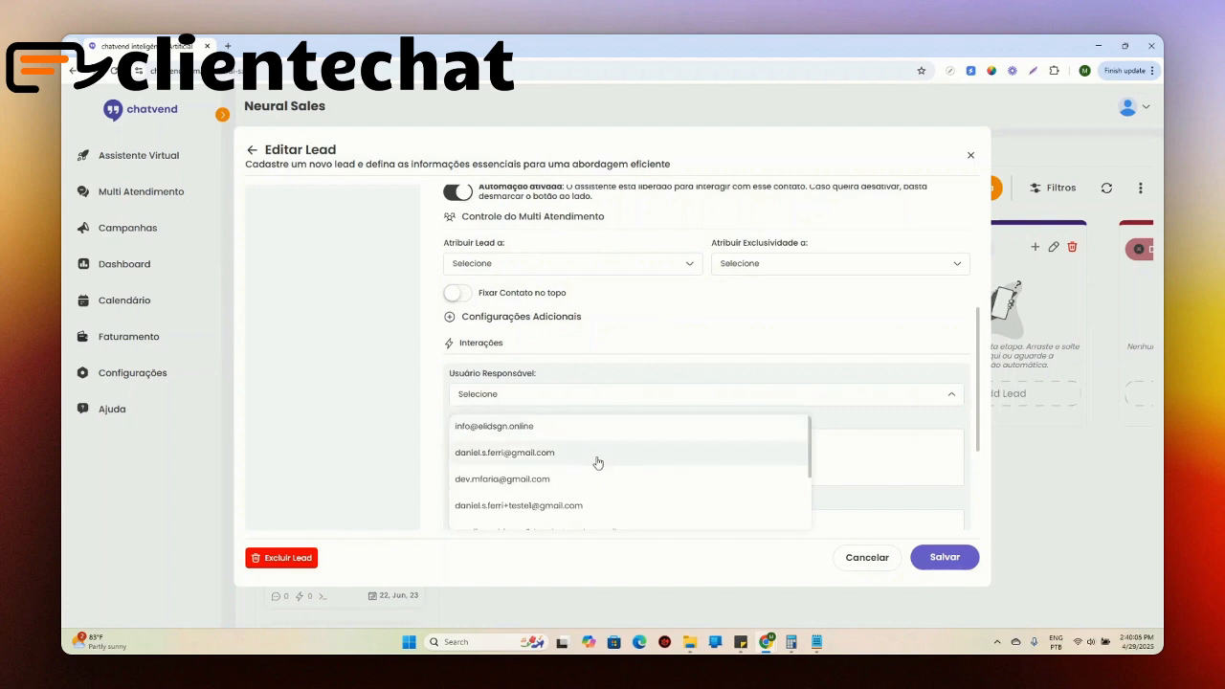
{"action": "left_click", "coordinate": [597, 456]}
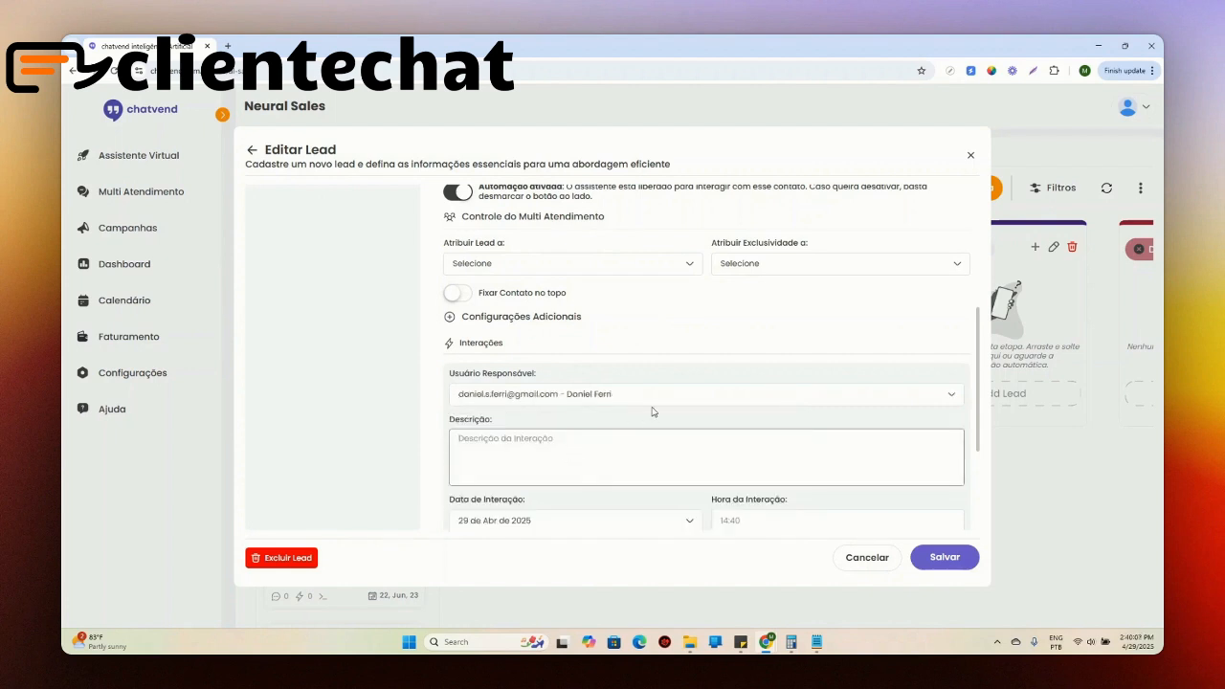
{"action": "type", "text": "Ao conversar com cliente por telefone ele informou que não está atualizado"}
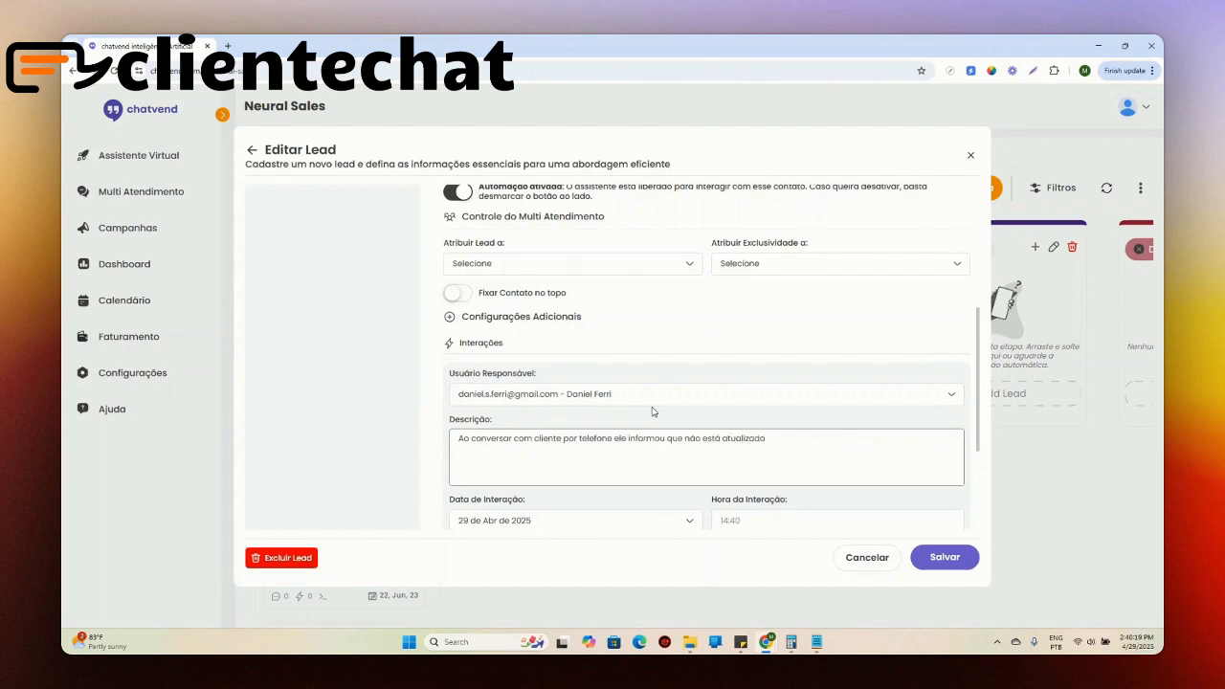
Step: Set the interaction time to 14:40 and save the interaction
{"action": "scroll", "coordinate": [654, 411], "scroll_direction": "down", "scroll_amount": 3}
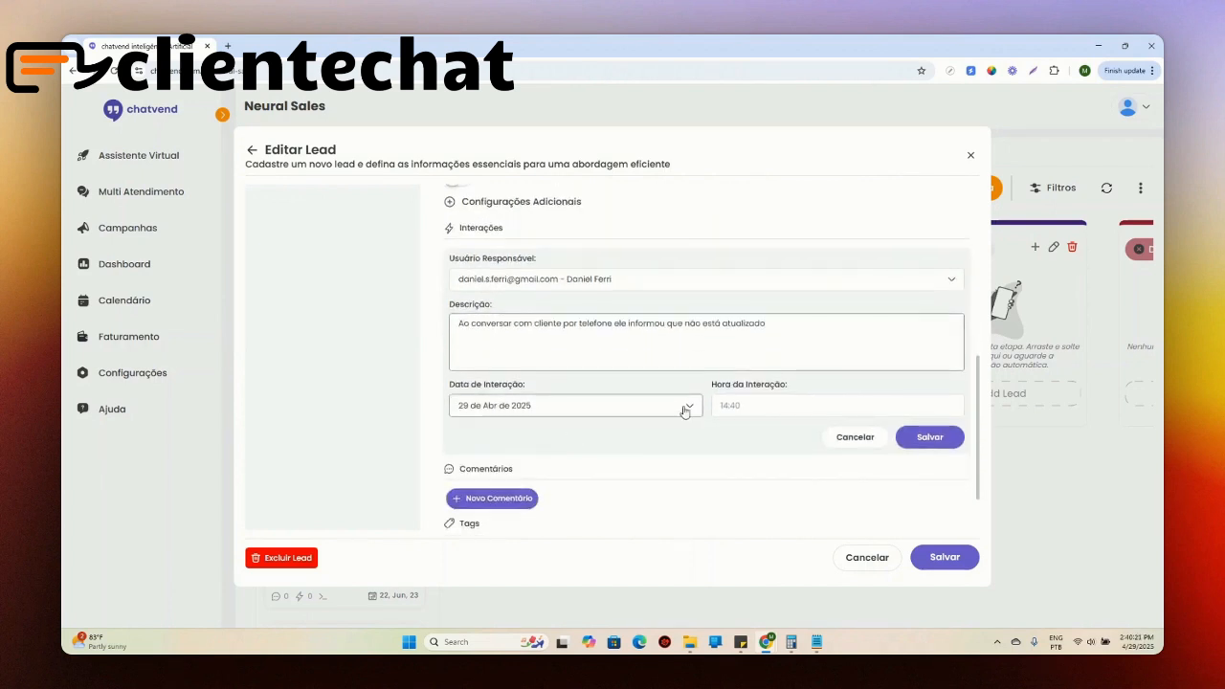
{"action": "left_click", "coordinate": [718, 406]}
{"action": "type", "text": "02"}
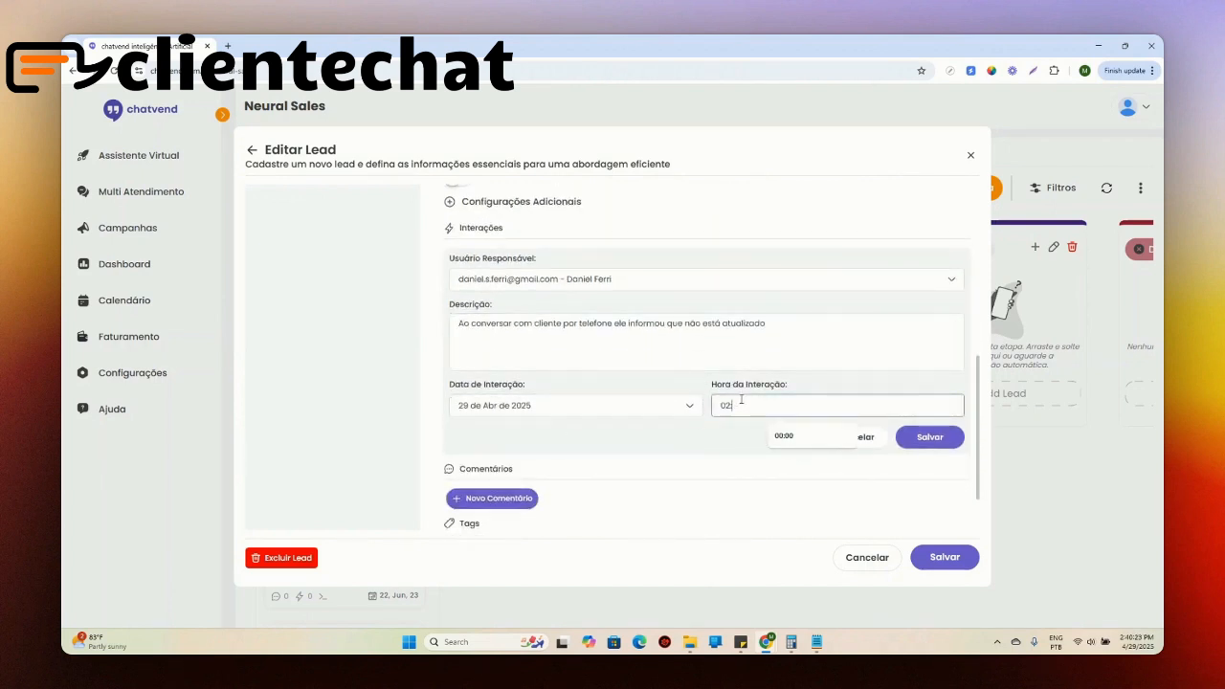
{"action": "key", "text": "BackSpace"}
{"action": "key", "text": "BackSpace"}
{"action": "key", "text": "BackSpace"}
{"action": "key", "text": "BackSpace"}
{"action": "key", "text": "BackSpace"}
{"action": "type", "text": "14:4"}
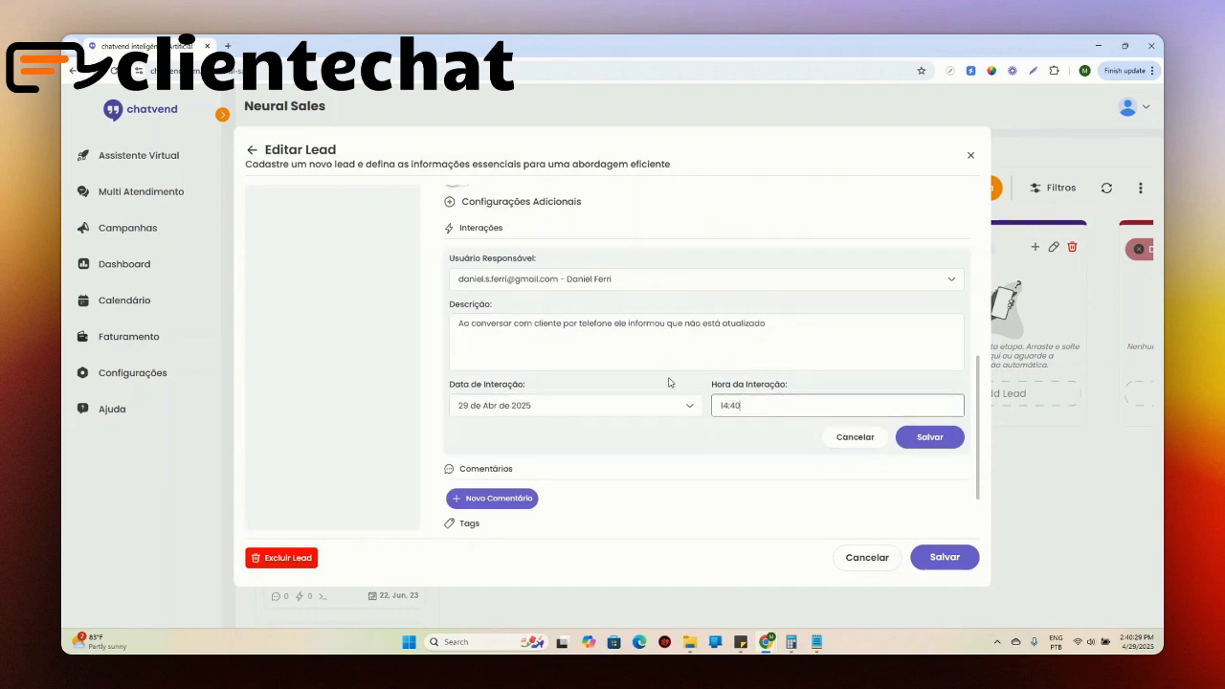
{"action": "left_click", "coordinate": [929, 436]}
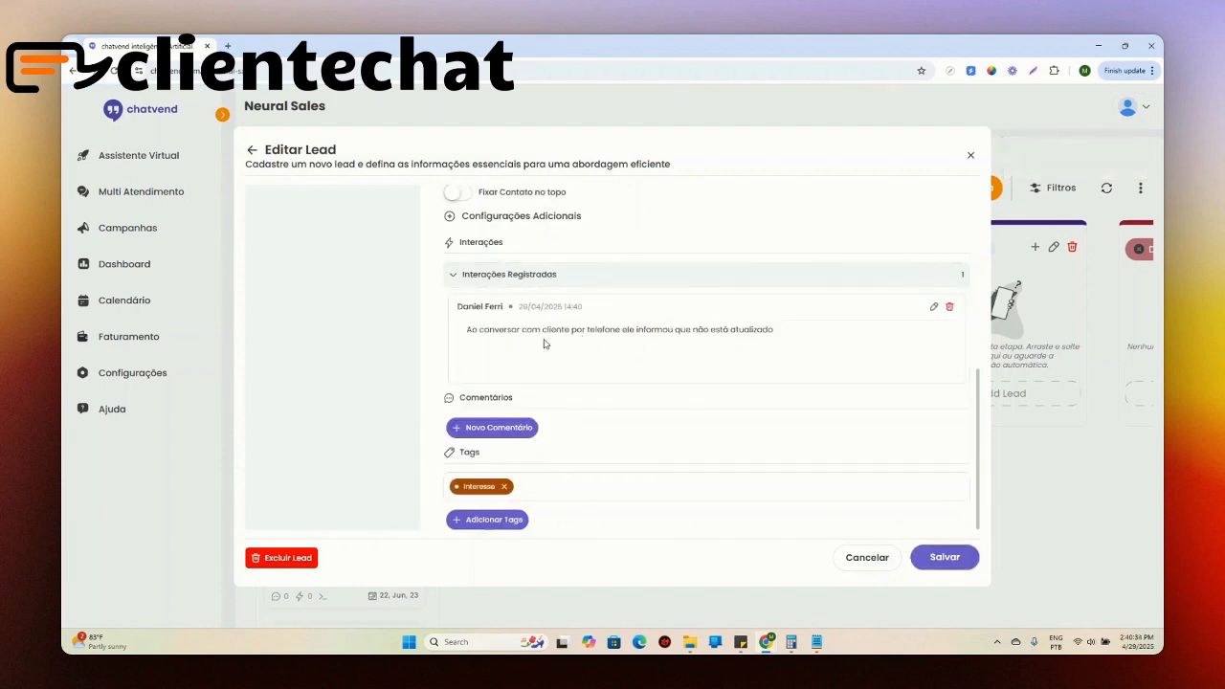
Step: Add the comment "Cliente já fez nosso curso em 2010" to the lead and save it
{"action": "left_click", "coordinate": [494, 427]}
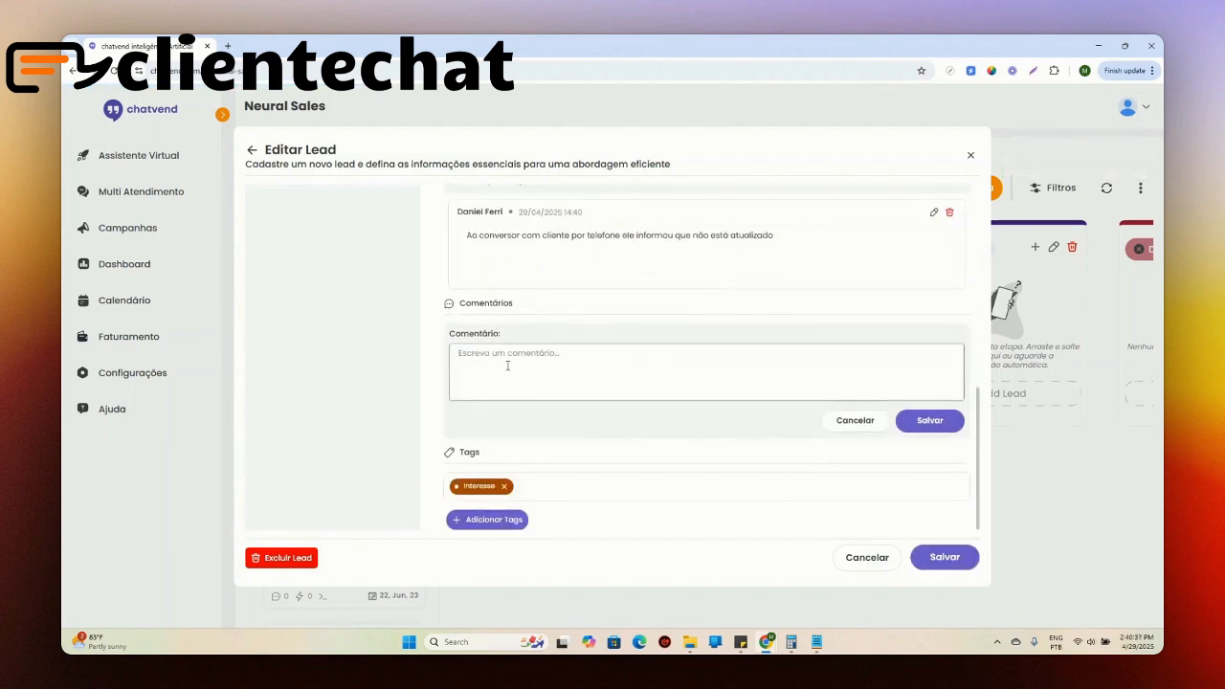
{"action": "type", "text": "Cl"}
{"action": "left_click", "coordinate": [929, 421]}
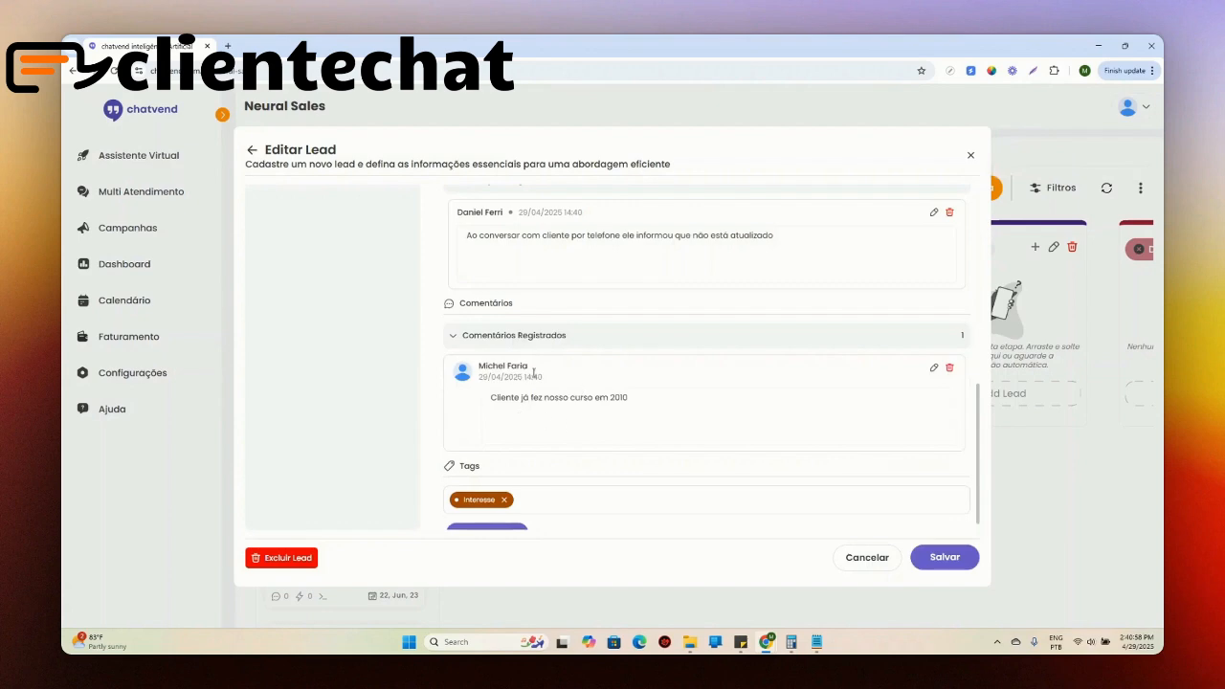
Step: Review the registered comment's author and the rest of the lead's edit form
{"action": "left_click_drag", "start_coordinate": [534, 371], "coordinate": [498, 365]}
{"action": "scroll", "coordinate": [599, 376], "scroll_direction": "down", "scroll_amount": 1}
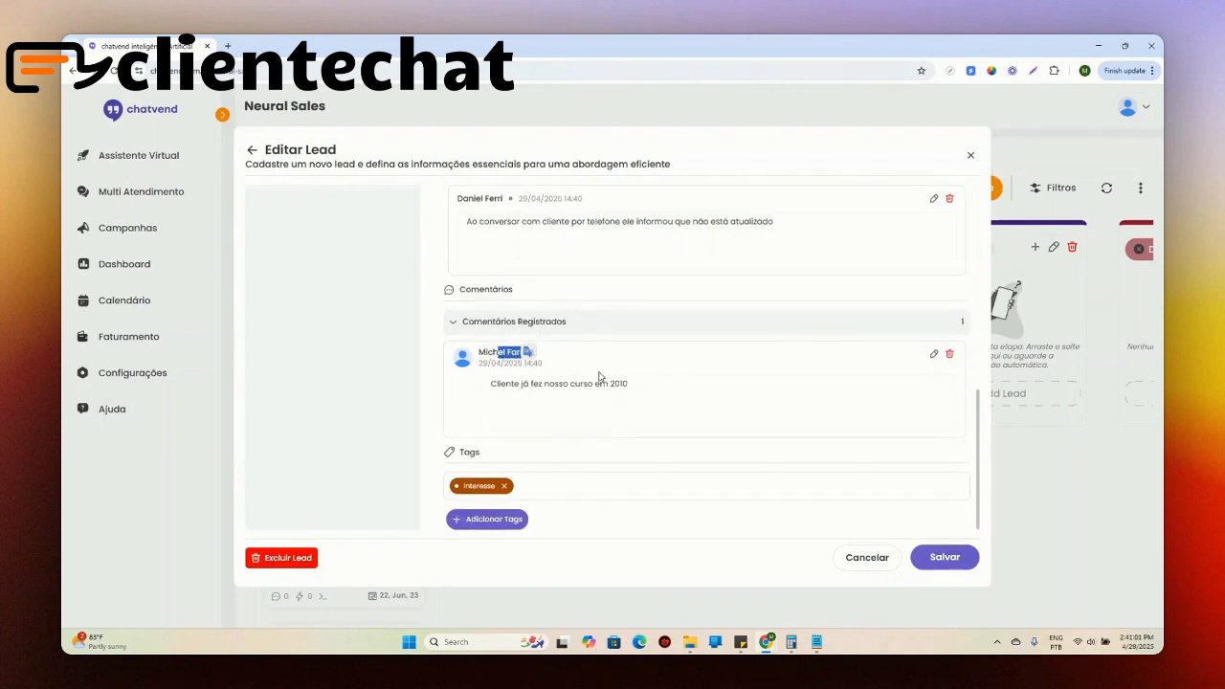
{"action": "scroll", "coordinate": [656, 479], "scroll_direction": "up", "scroll_amount": 10}
{"action": "scroll", "coordinate": [656, 396], "scroll_direction": "down", "scroll_amount": 10}
{"action": "scroll", "coordinate": [629, 347], "scroll_direction": "up", "scroll_amount": 10}
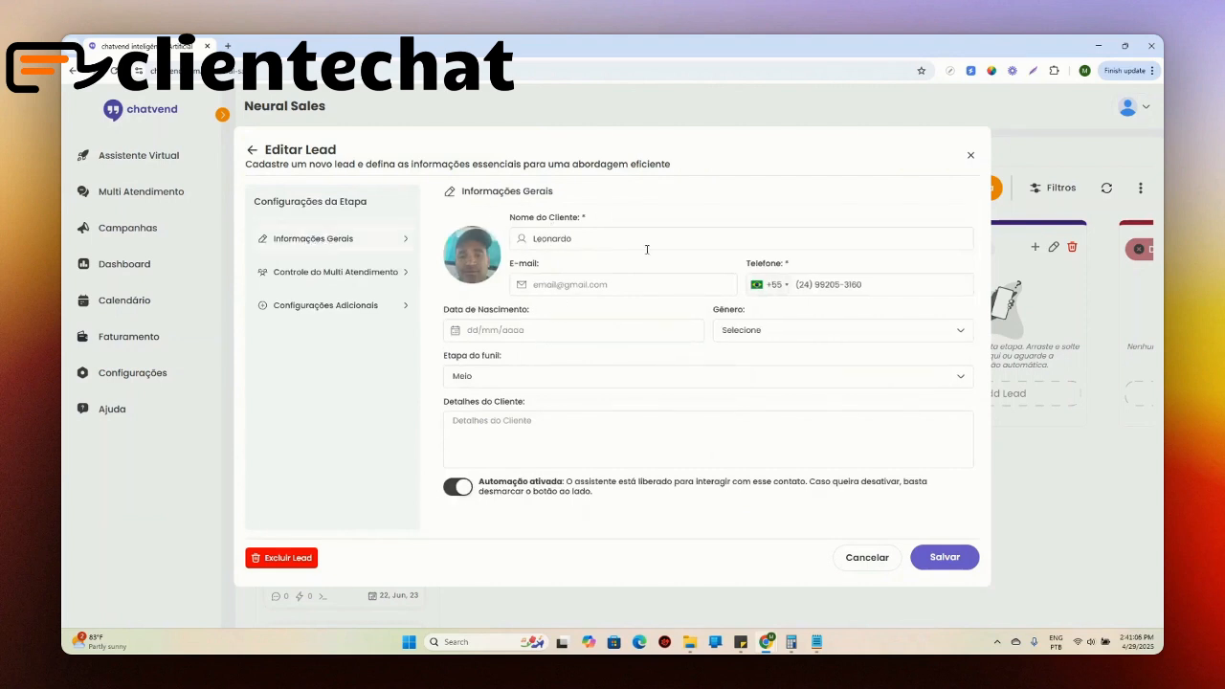
Step: Review the lead's multi-attendance controls, registered interaction, comment and tags, and close the edit form
{"action": "left_click", "coordinate": [325, 269]}
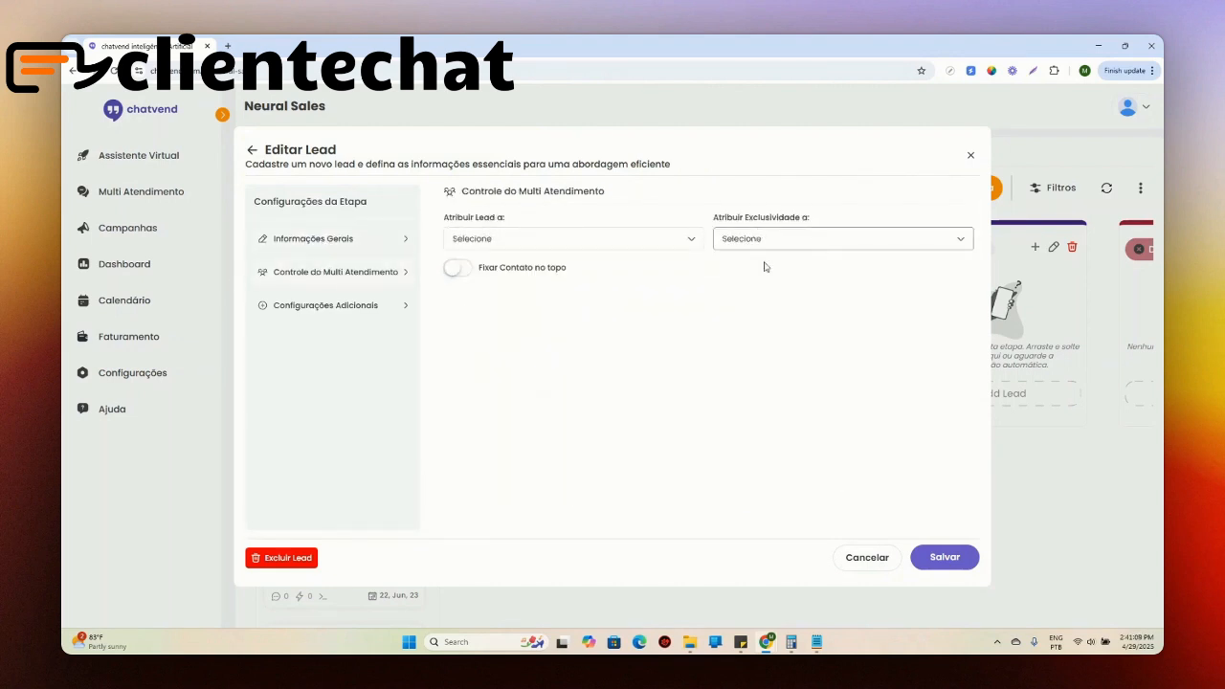
{"action": "left_click", "coordinate": [352, 307]}
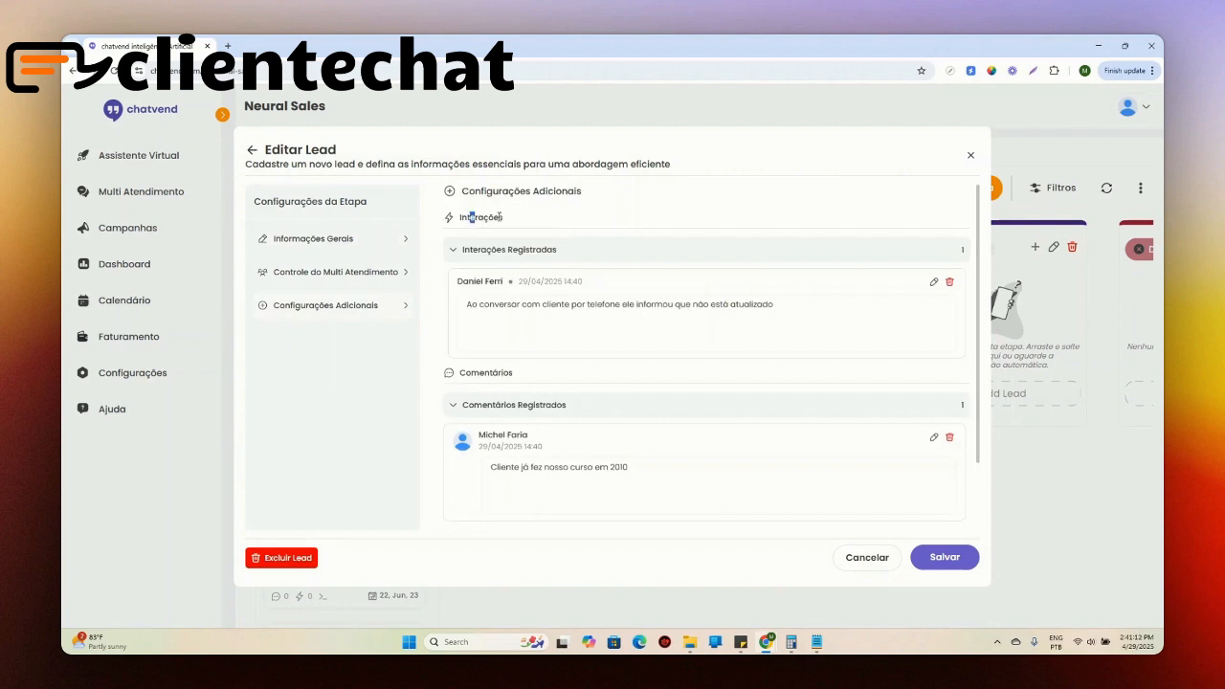
{"action": "left_click_drag", "start_coordinate": [483, 372], "coordinate": [513, 374]}
{"action": "scroll", "coordinate": [503, 478], "scroll_direction": "down", "scroll_amount": 1}
{"action": "scroll", "coordinate": [415, 432], "scroll_direction": "up", "scroll_amount": 1}
{"action": "scroll", "coordinate": [500, 386], "scroll_direction": "down", "scroll_amount": 1}
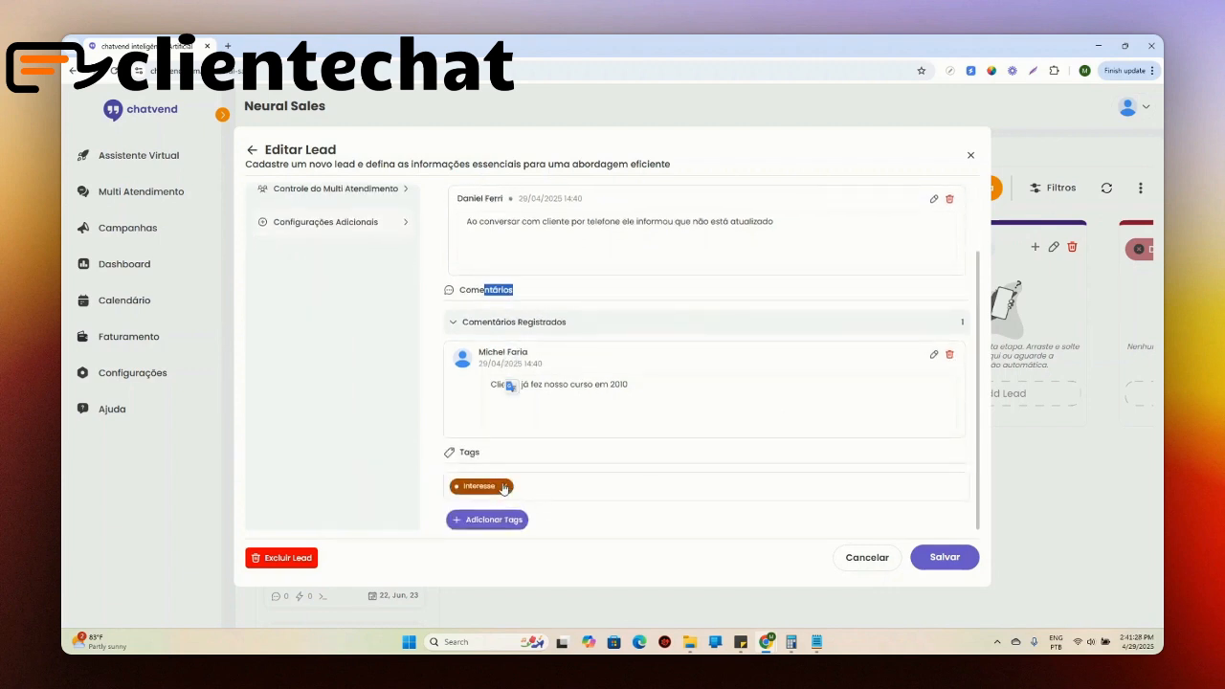
{"action": "scroll", "coordinate": [548, 257], "scroll_direction": "up", "scroll_amount": 1}
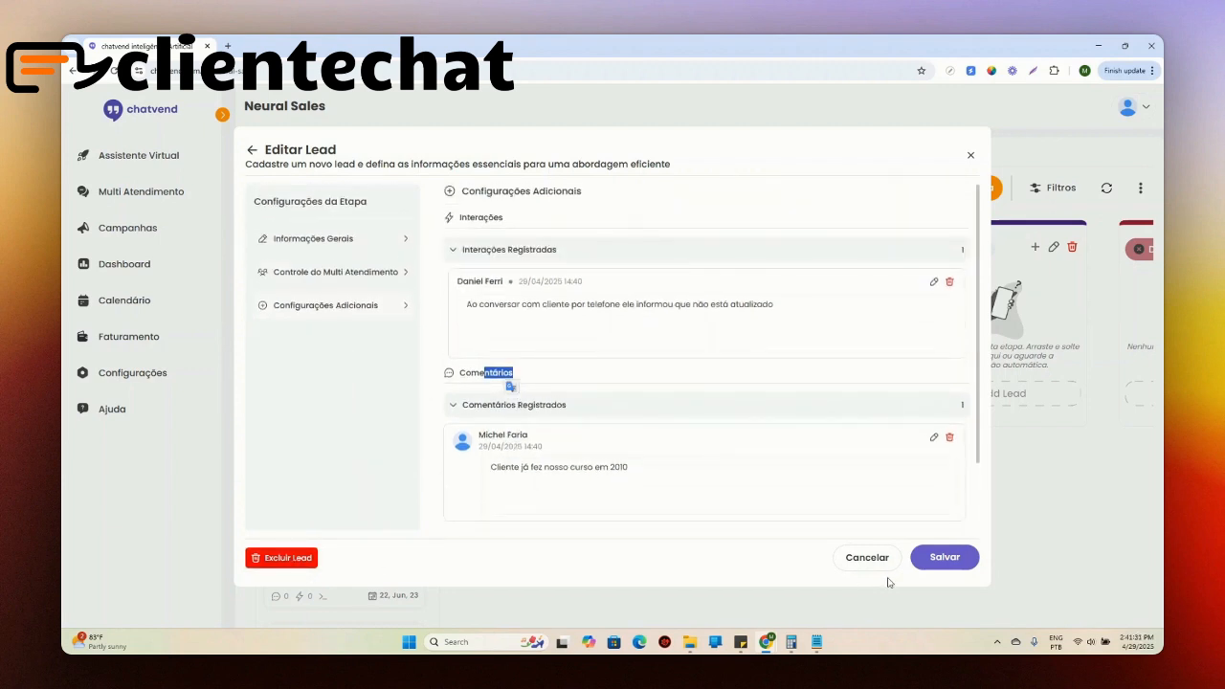
{"action": "left_click", "coordinate": [959, 560]}
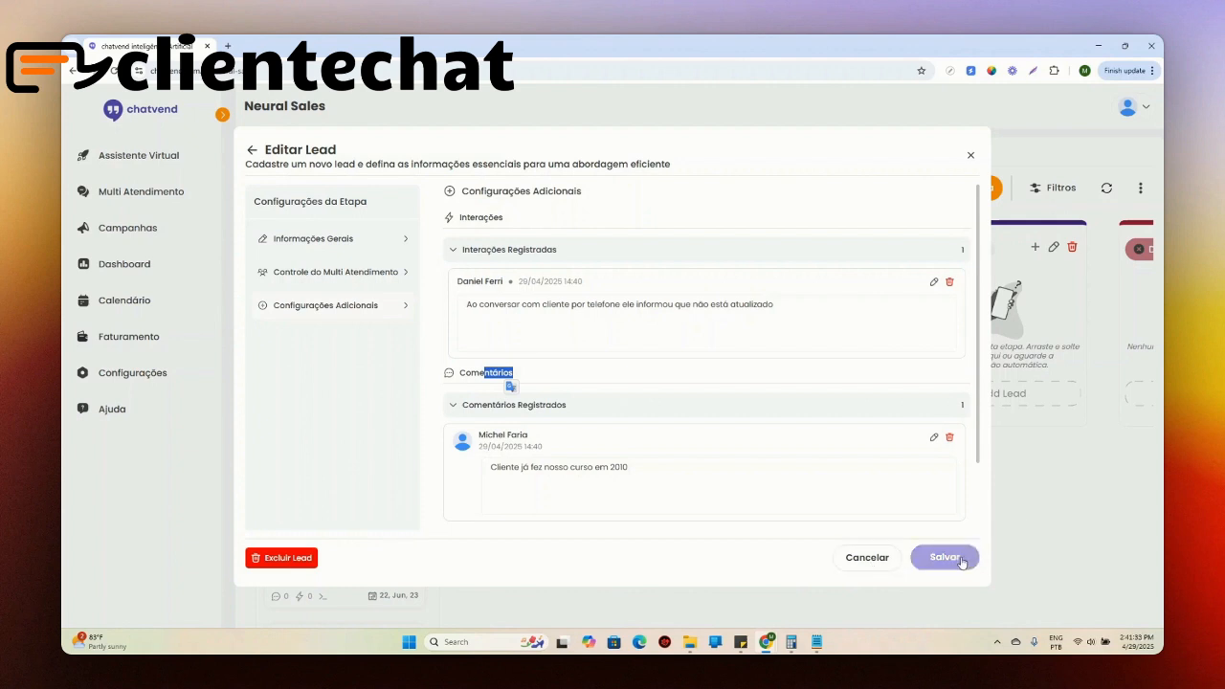
{"action": "left_click", "coordinate": [885, 565]}
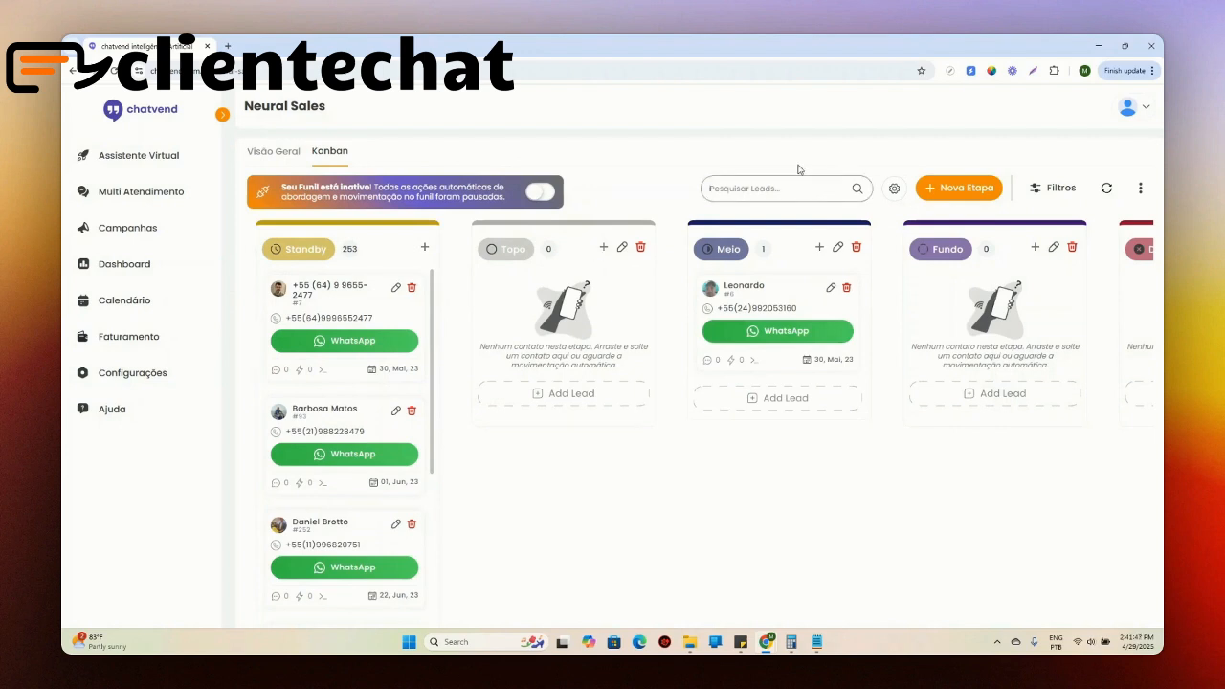
Step: Search the Kanban board's leads by the customer's first name and clear the search
{"action": "type", "text": "leonardo"}
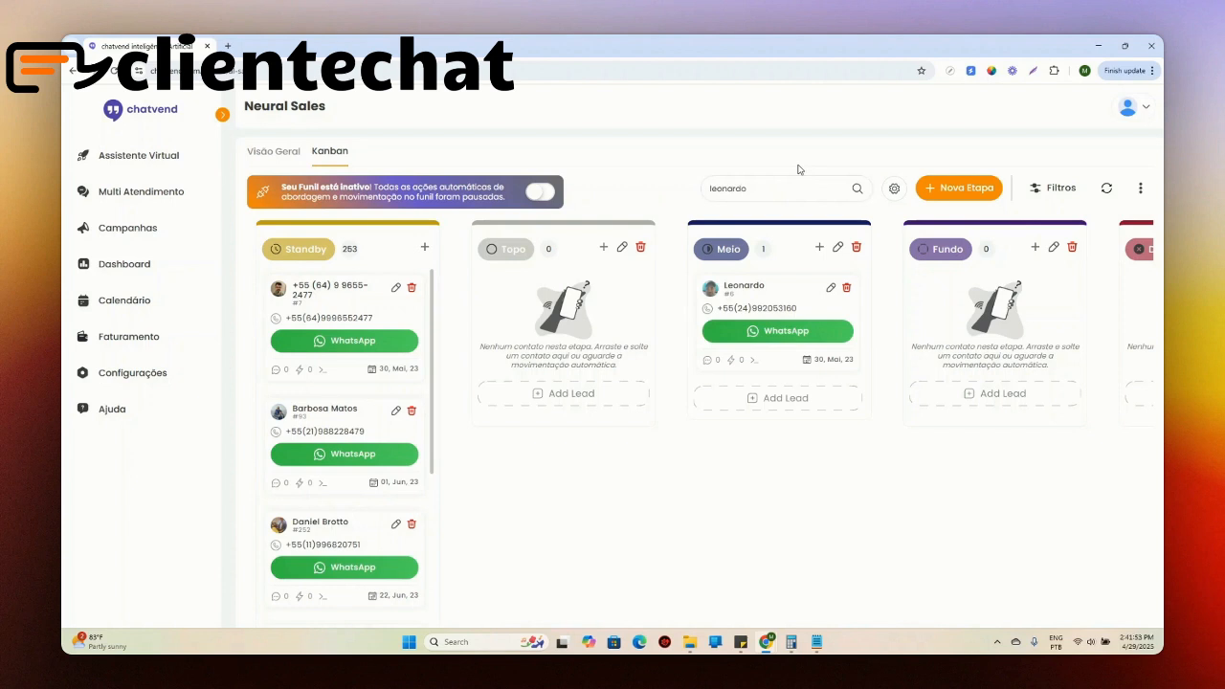
{"action": "left_click", "coordinate": [858, 189]}
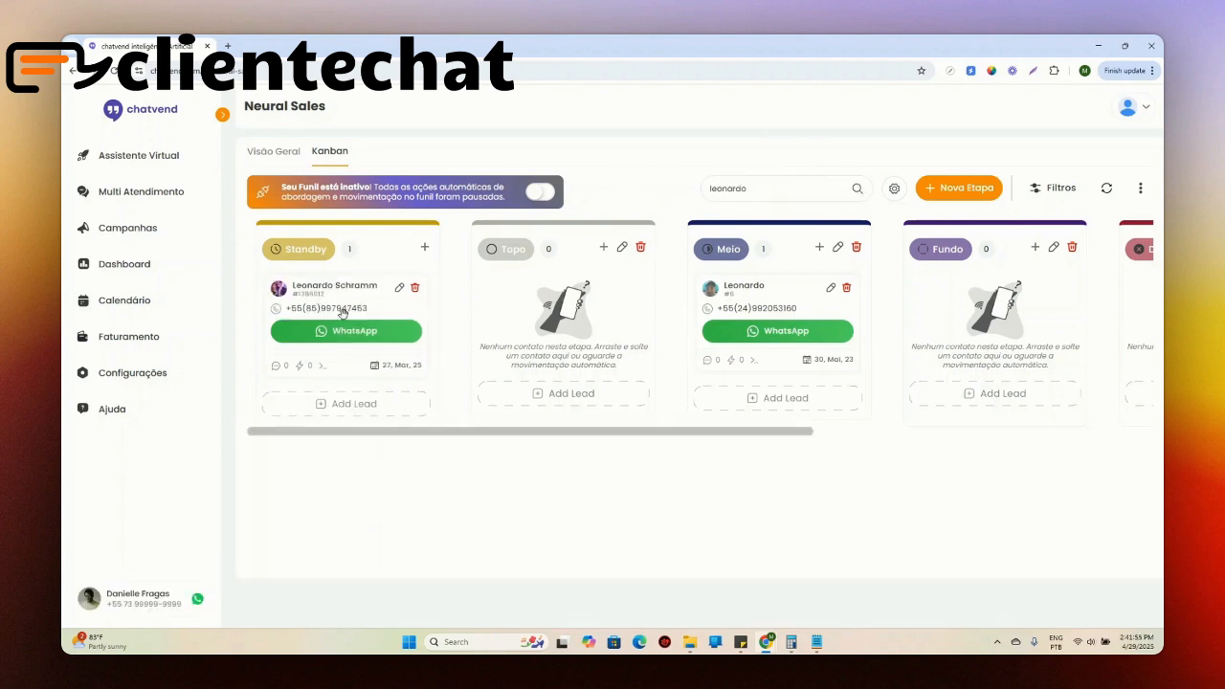
{"action": "left_click_drag", "start_coordinate": [771, 189], "coordinate": [630, 199]}
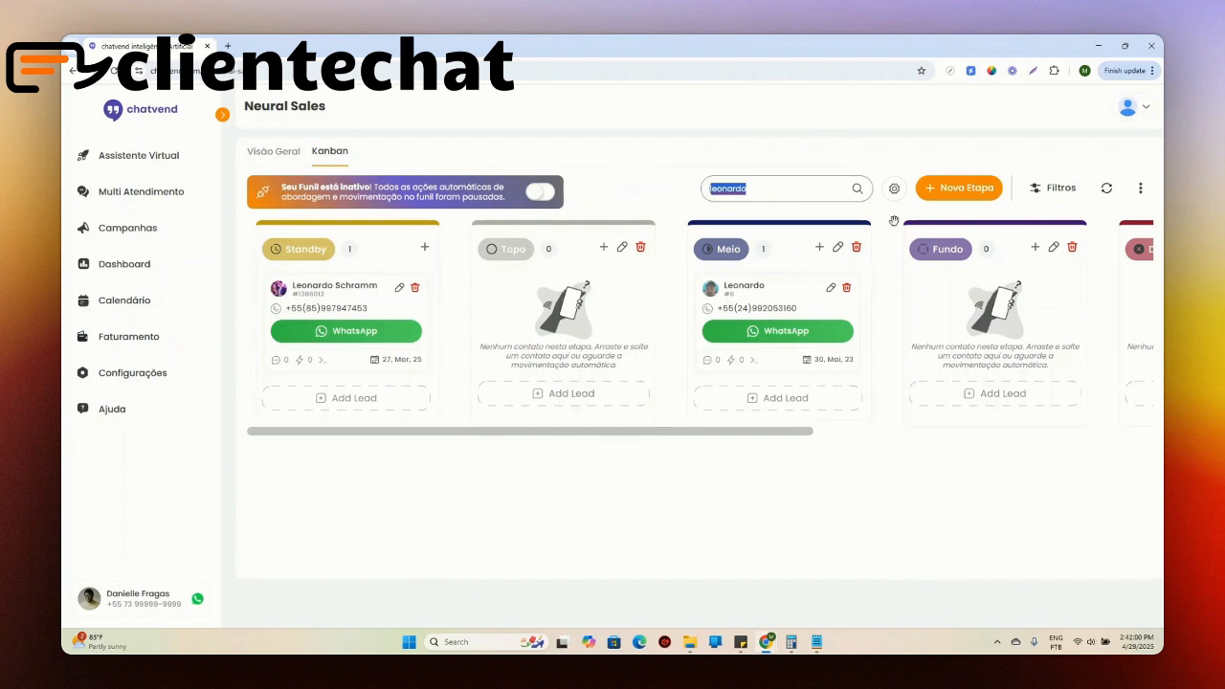
{"action": "key", "text": "BackSpace"}
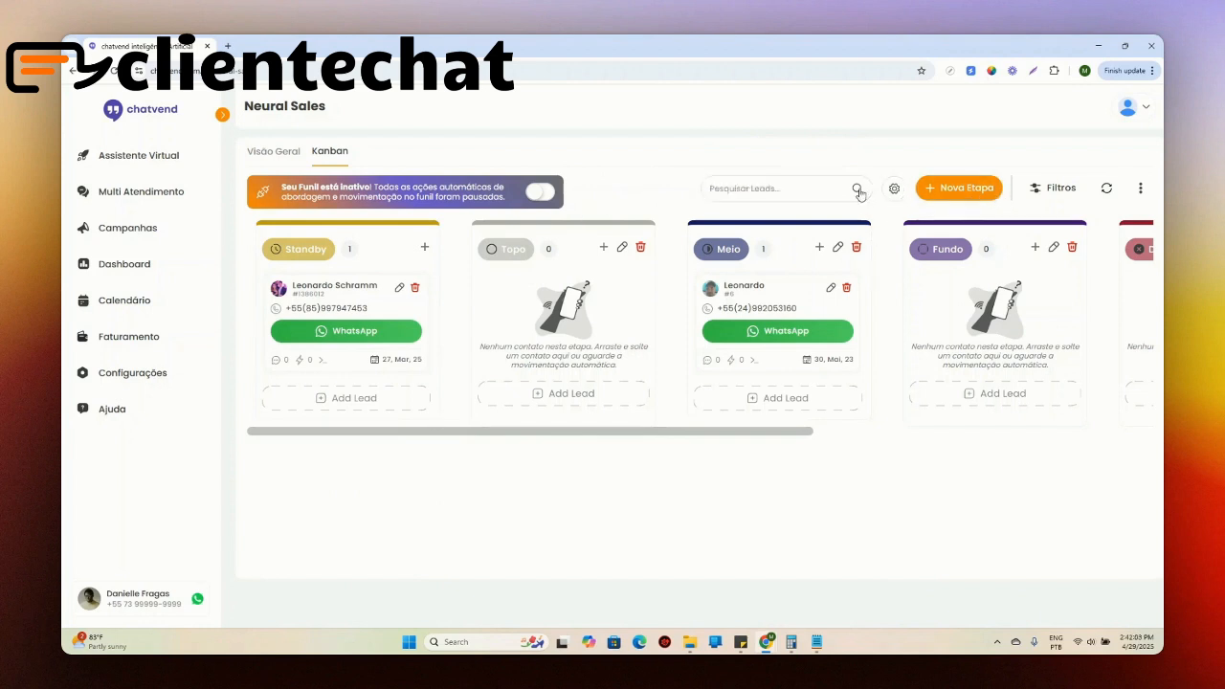
{"action": "left_click", "coordinate": [856, 189]}
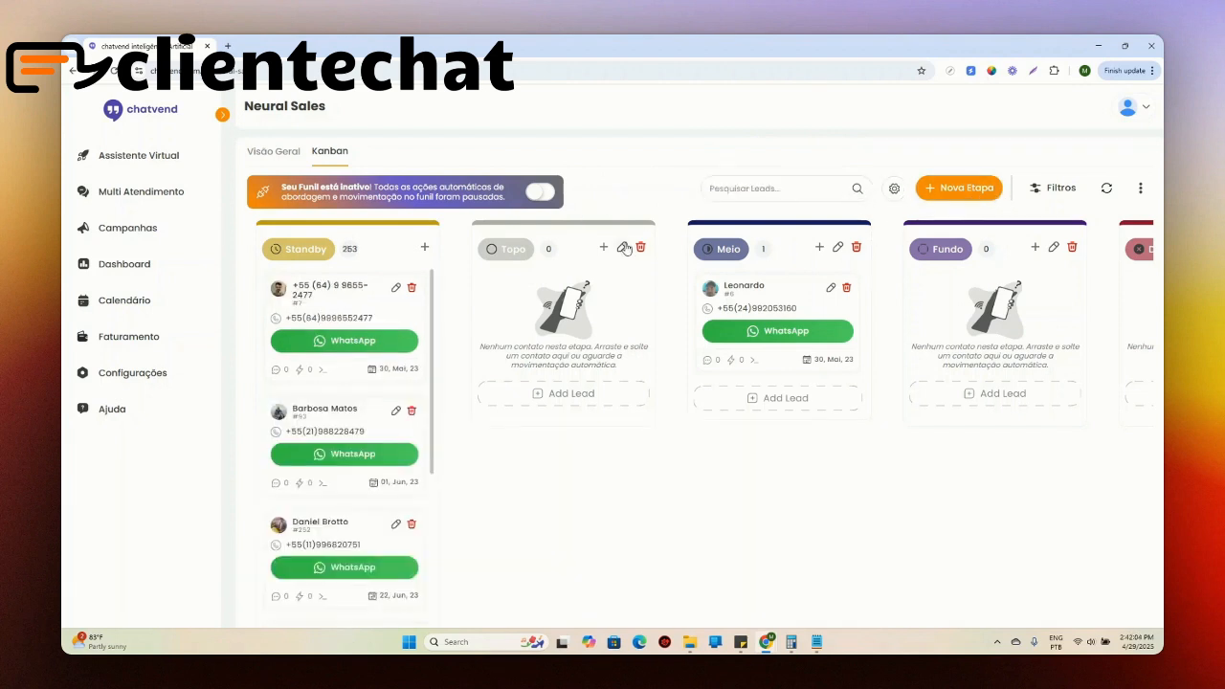
Step: Filter the board to Standby stage leads matching the customer's first name
{"action": "left_click", "coordinate": [1074, 195]}
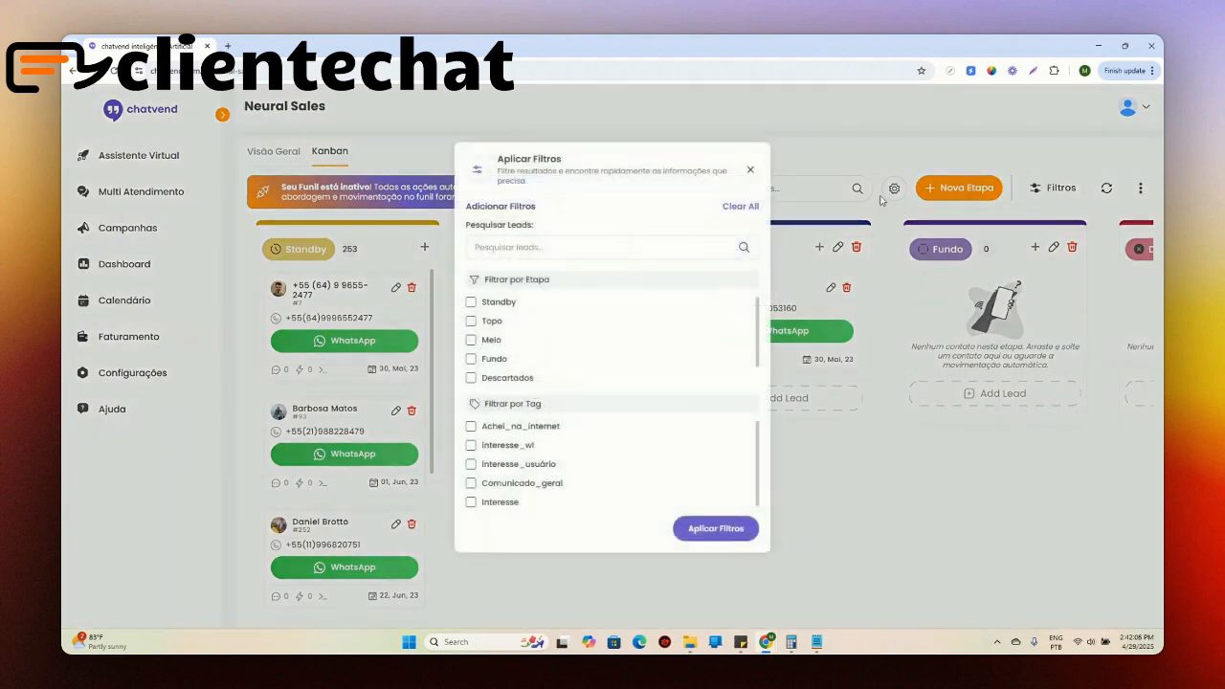
{"action": "left_click", "coordinate": [470, 301]}
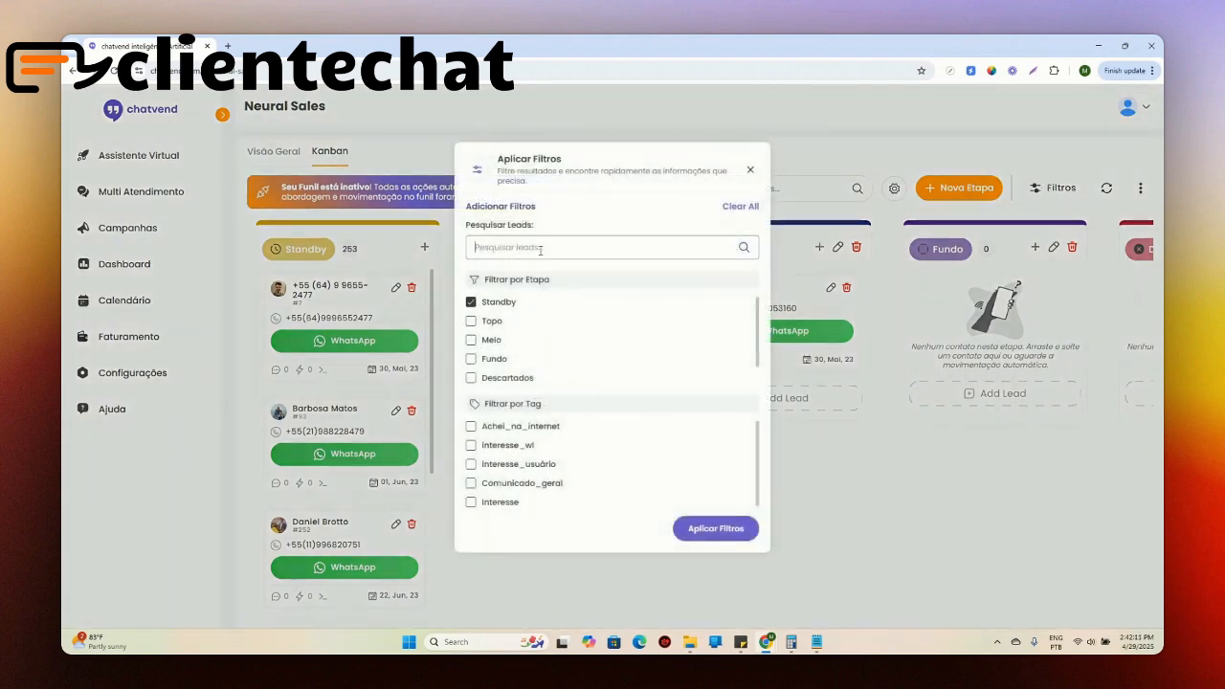
{"action": "left_click", "coordinate": [540, 246]}
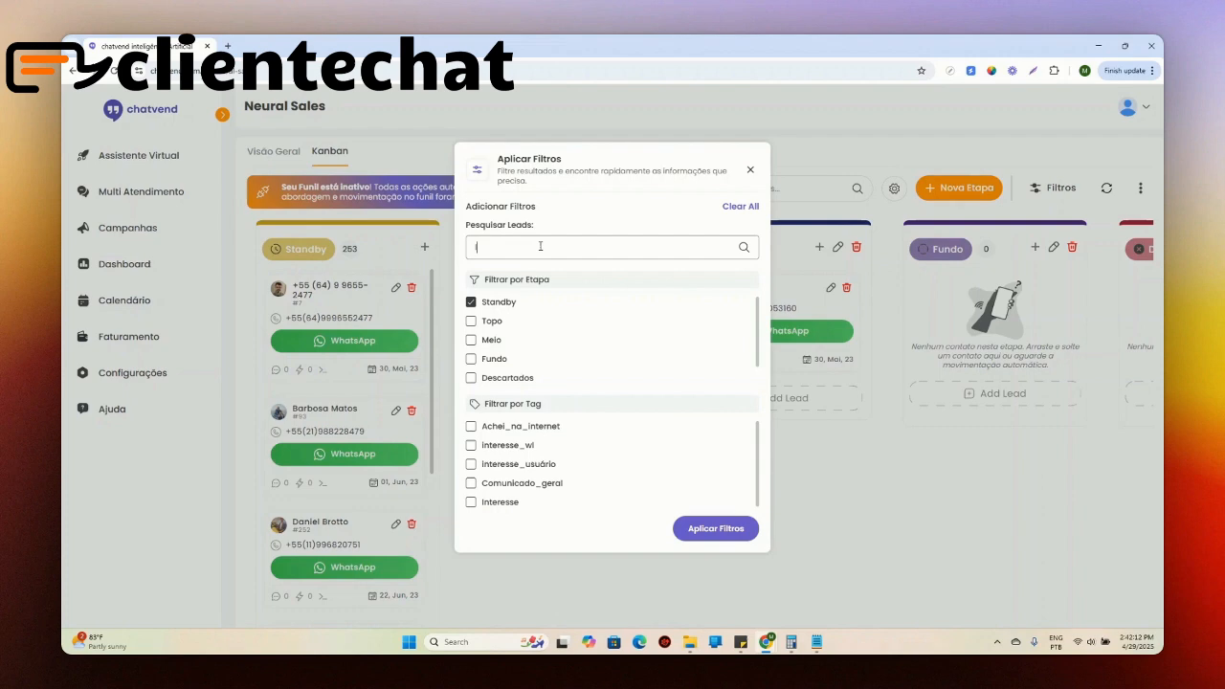
{"action": "left_click", "coordinate": [716, 529]}
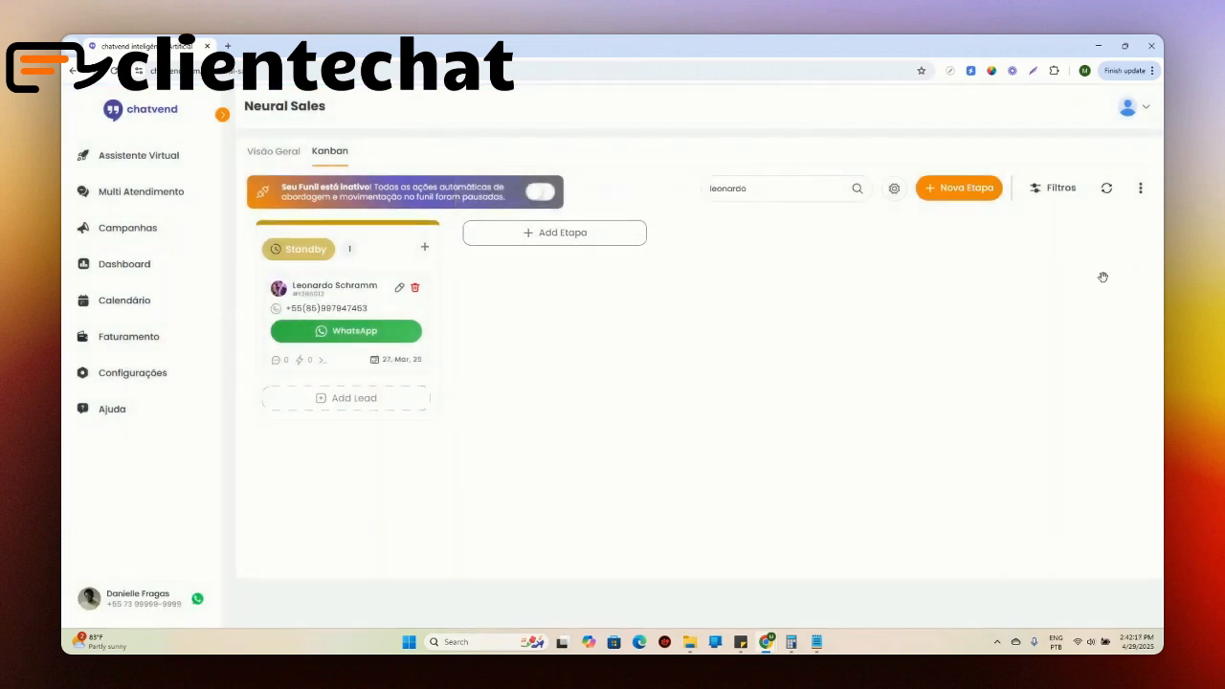
Step: Clear all board filters and filter the leads by the Interesse tag instead
{"action": "left_click", "coordinate": [1035, 189]}
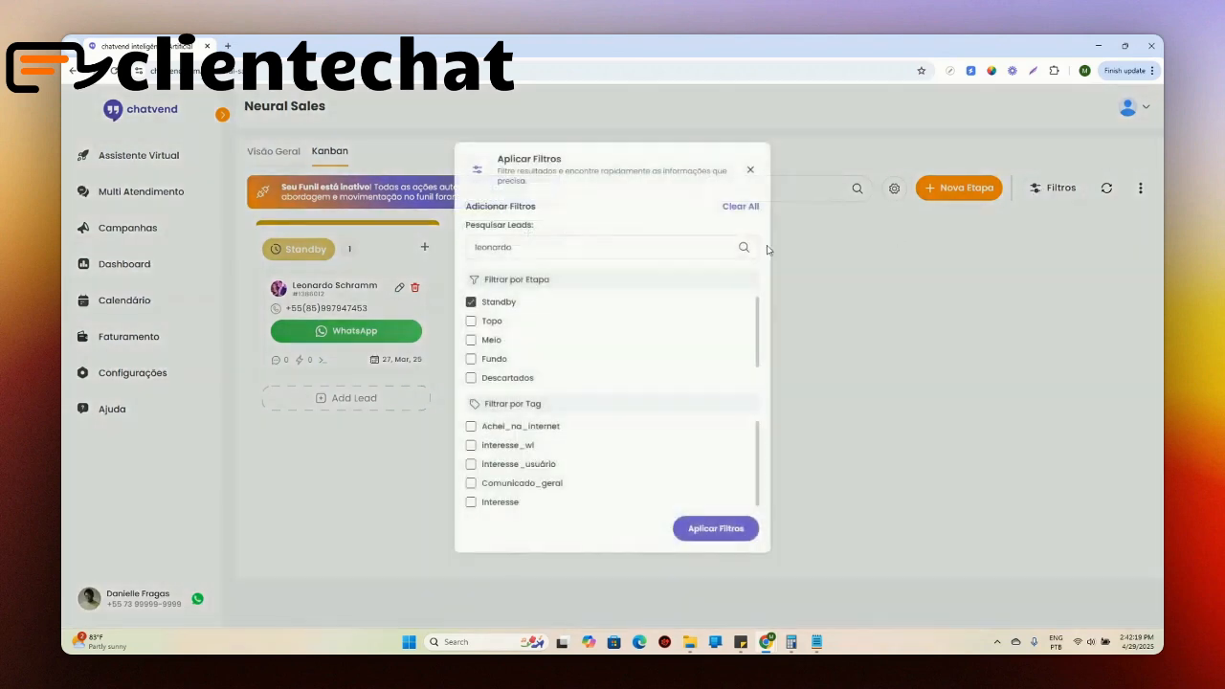
{"action": "left_click", "coordinate": [741, 207]}
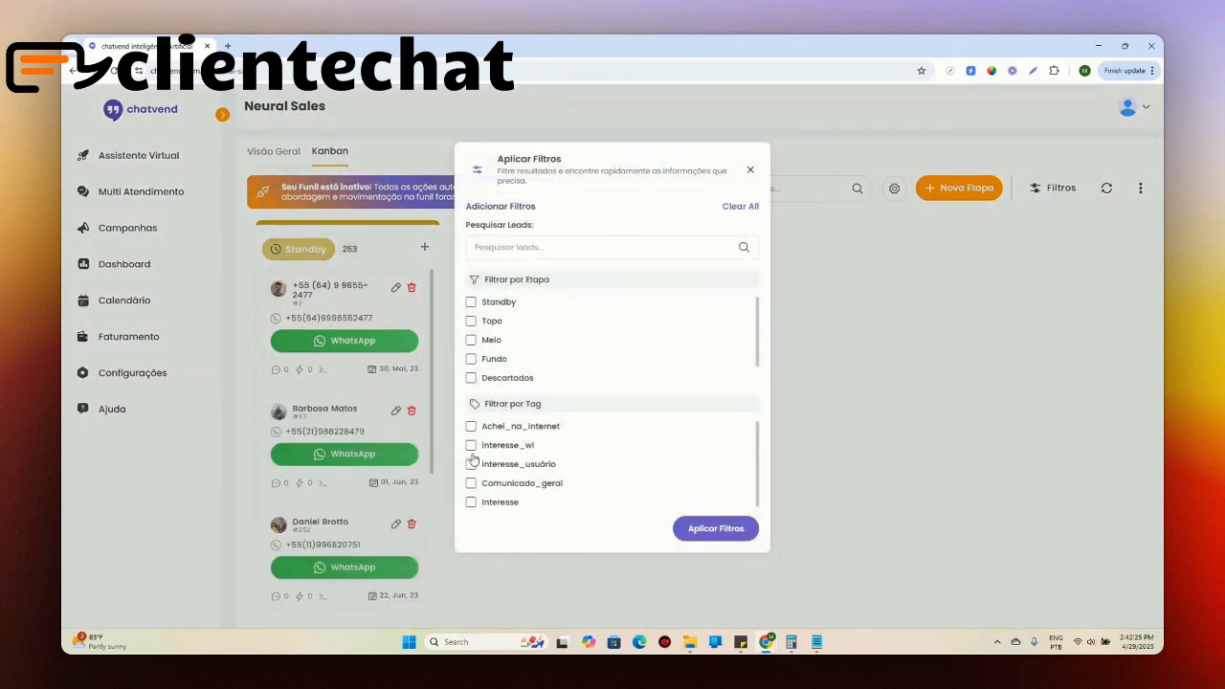
{"action": "left_click", "coordinate": [471, 502]}
{"action": "left_click", "coordinate": [716, 528]}
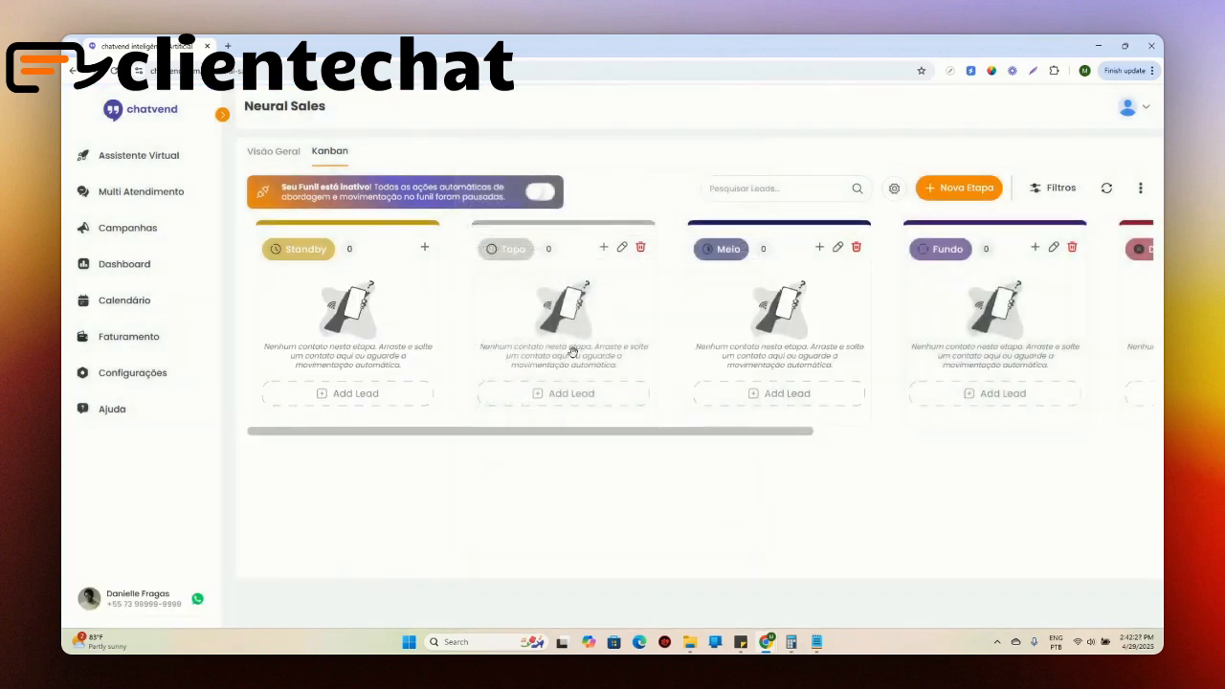
Step: Remove the Interesse tag filter from the Kanban board
{"action": "left_click", "coordinate": [1060, 189]}
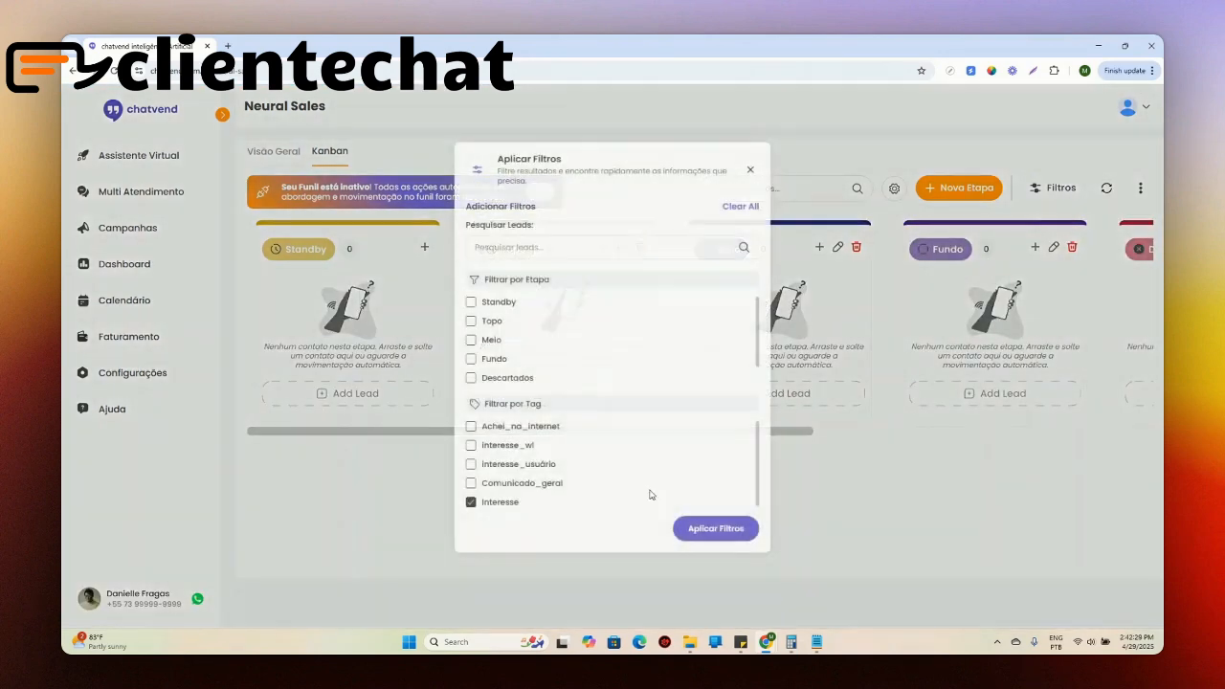
{"action": "left_click", "coordinate": [471, 501]}
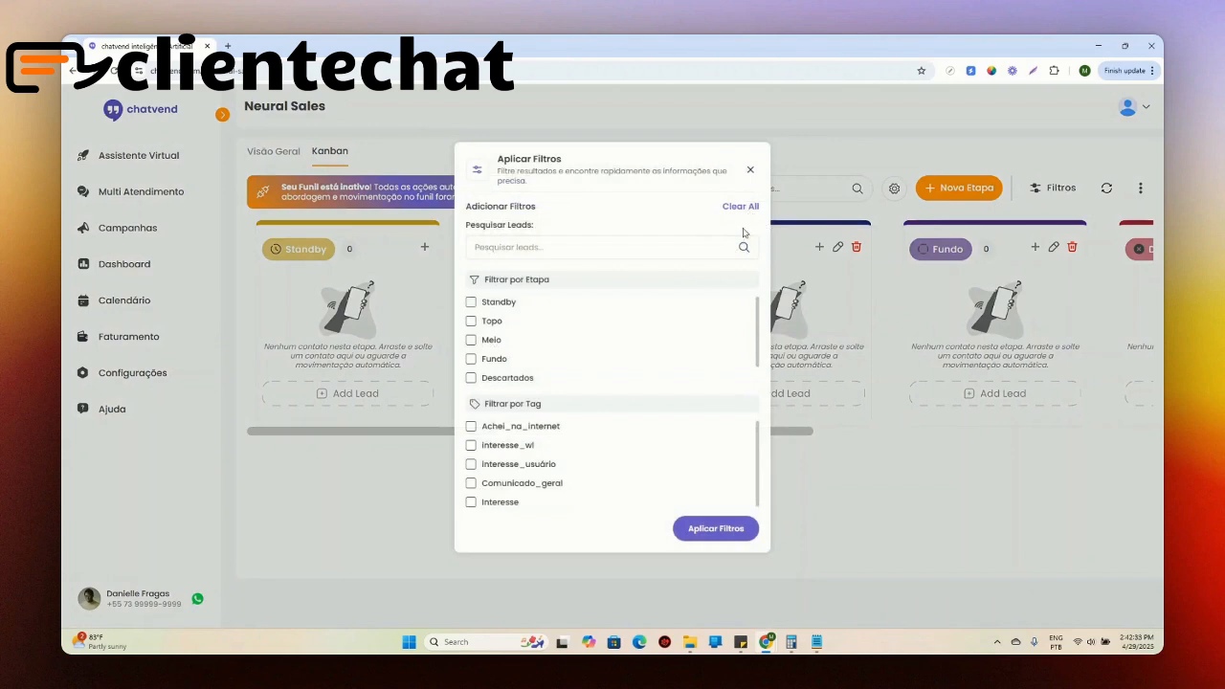
{"action": "left_click", "coordinate": [720, 528]}
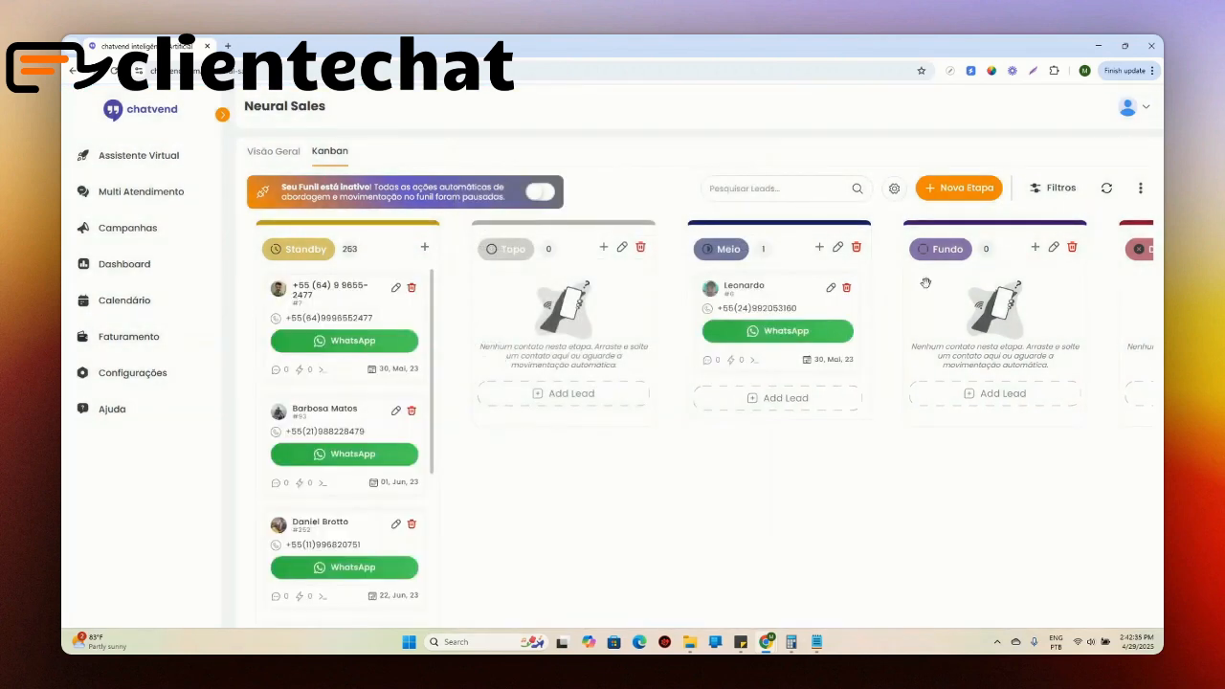
{"action": "left_click", "coordinate": [1048, 193]}
{"action": "left_click", "coordinate": [758, 169]}
{"action": "left_click", "coordinate": [1140, 187]}
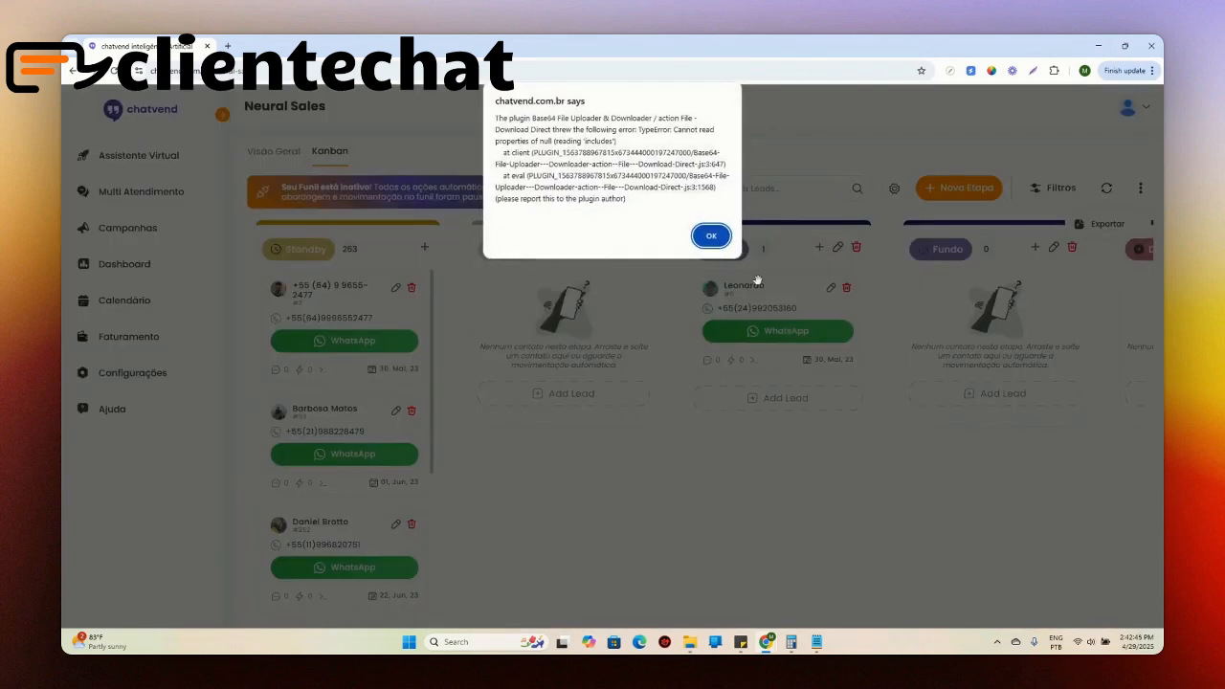
{"action": "left_click", "coordinate": [708, 236]}
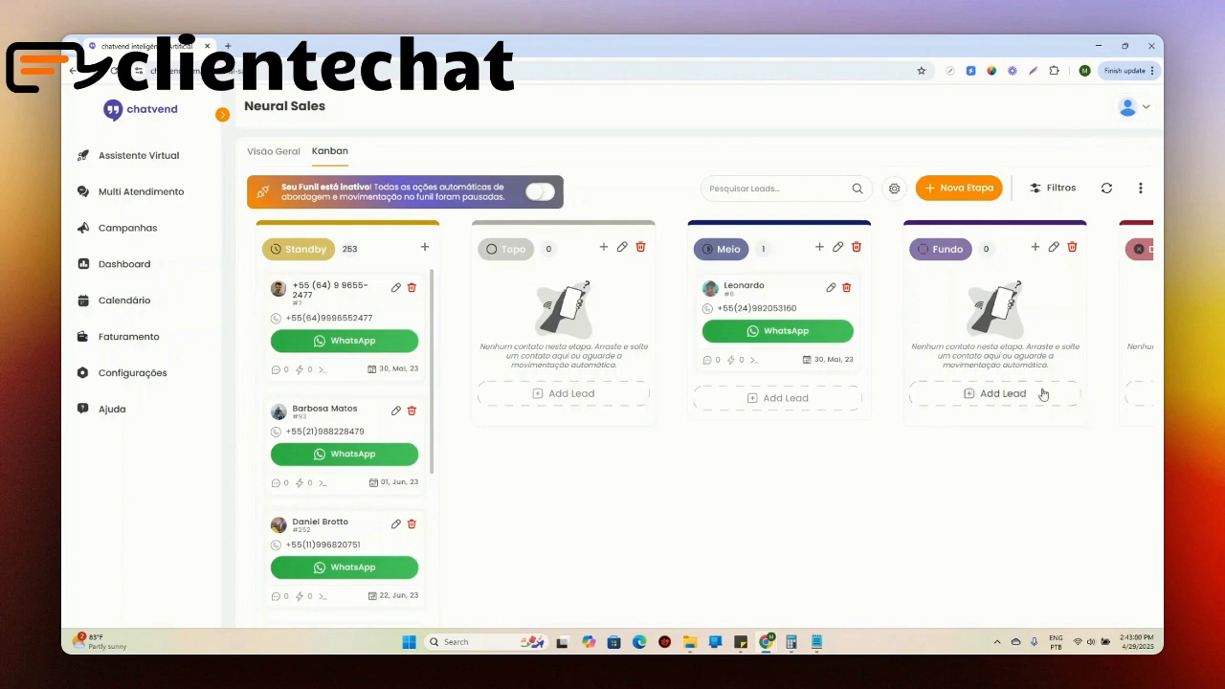
{"action": "left_click", "coordinate": [1052, 192]}
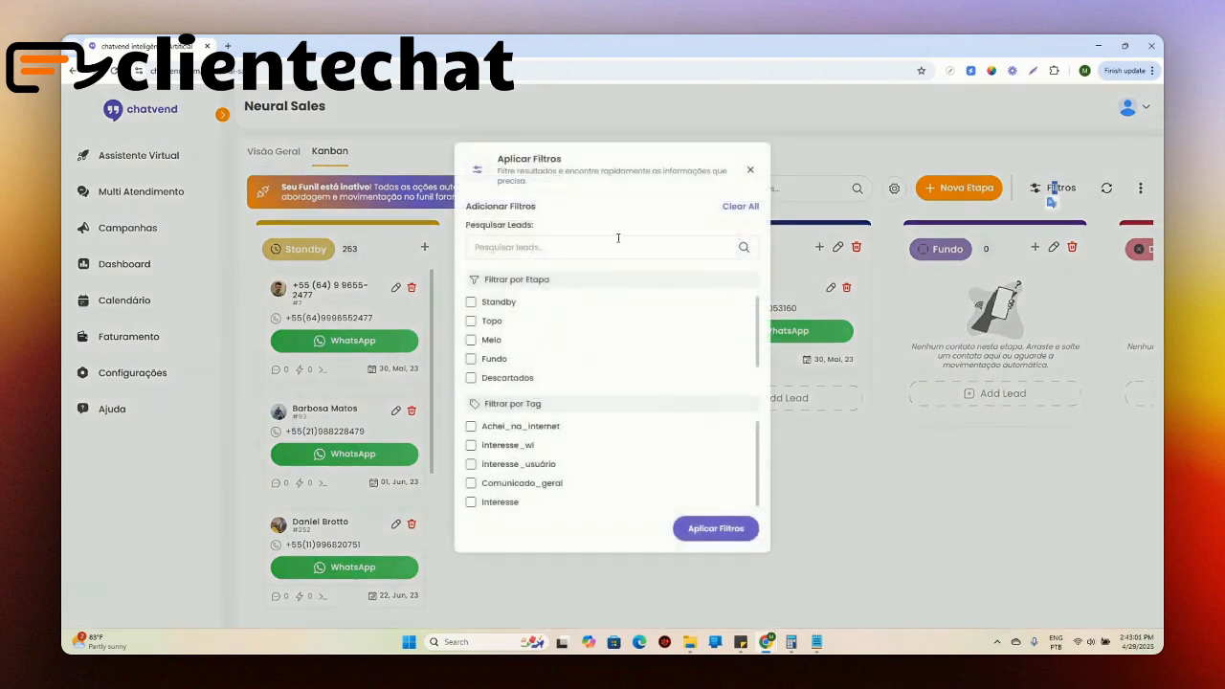
{"action": "left_click", "coordinate": [748, 170]}
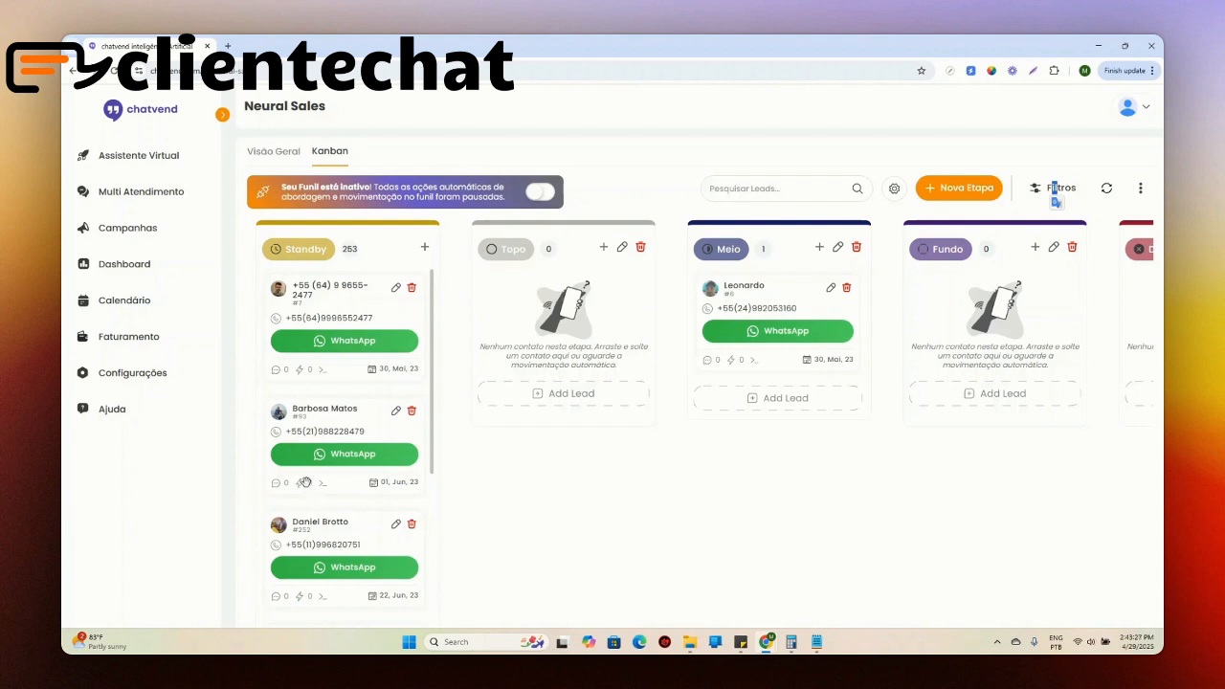
Step: Add the Interesse tag to the lead in the Meio stage and save the lead
{"action": "mouse_move", "coordinate": [322, 489]}
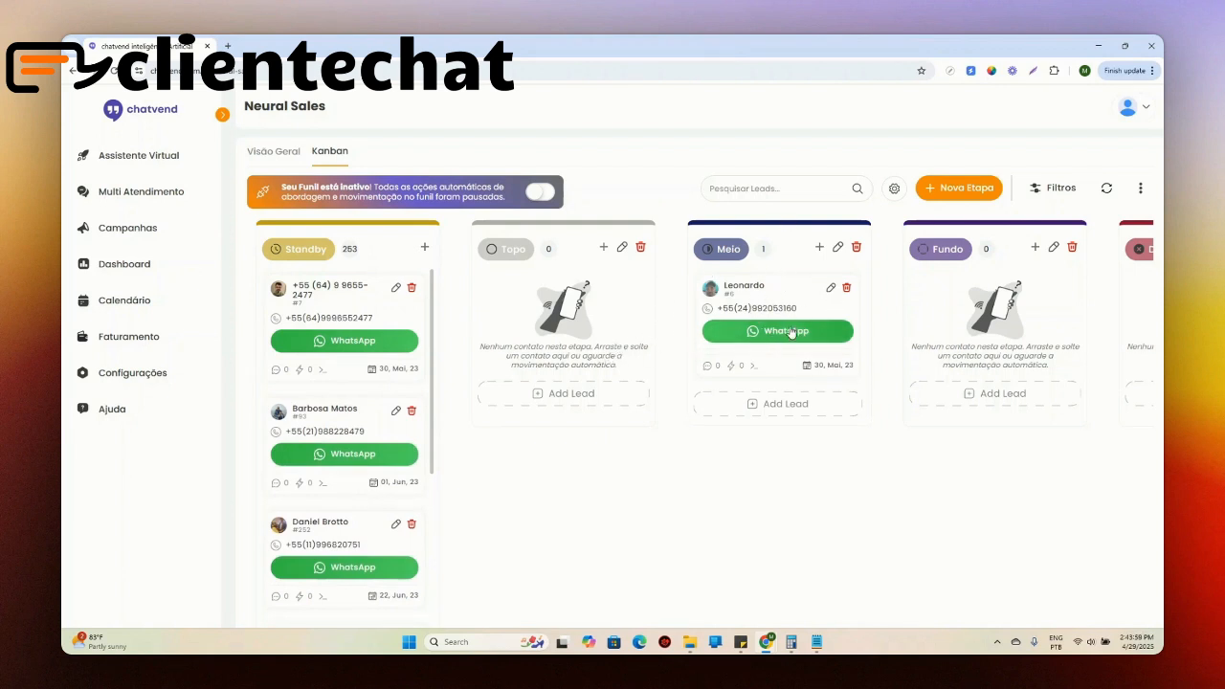
{"action": "left_click", "coordinate": [831, 287]}
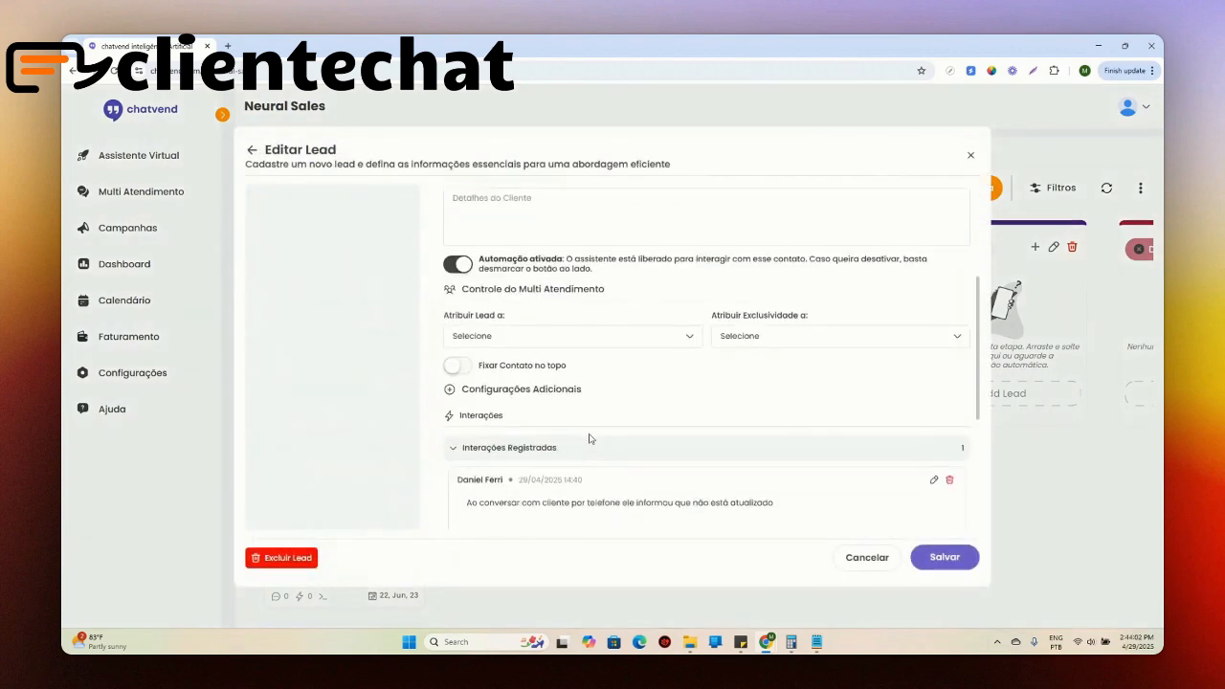
{"action": "scroll", "coordinate": [591, 438], "scroll_direction": "down", "scroll_amount": 5}
{"action": "left_click", "coordinate": [498, 521]}
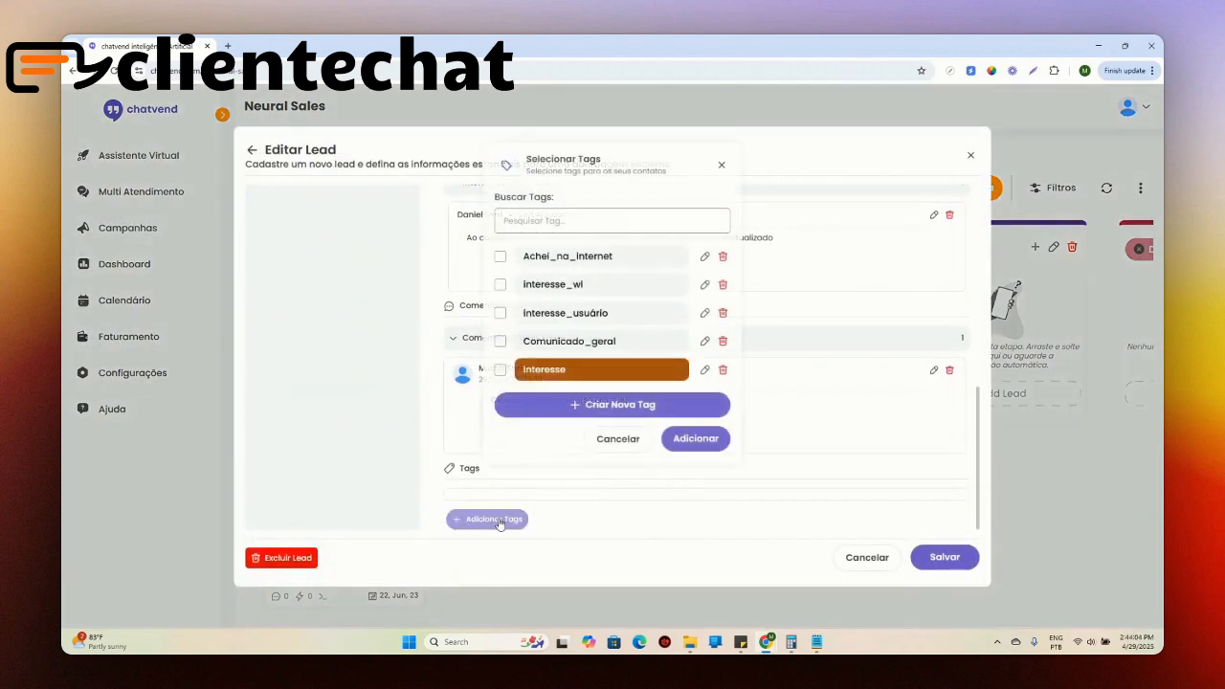
{"action": "left_click", "coordinate": [500, 370]}
{"action": "left_click", "coordinate": [693, 438]}
{"action": "left_click", "coordinate": [945, 557]}
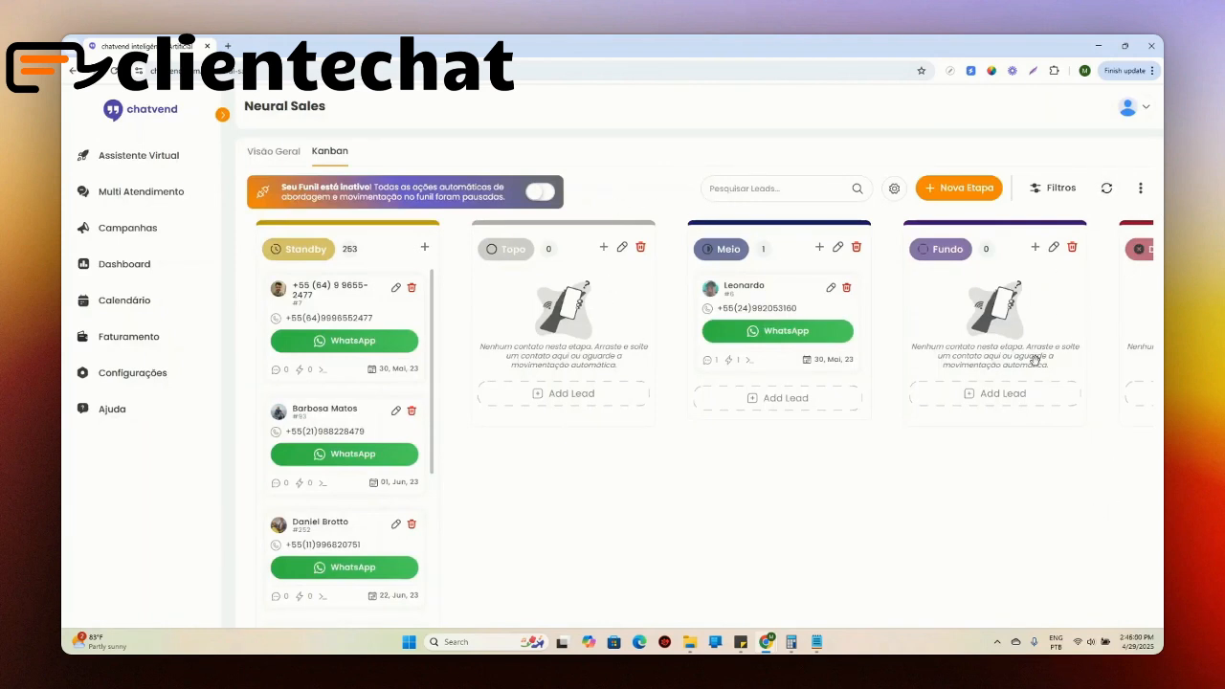
Step: Examine the Meio lead's next approach details and the dialog for running it early, closing it without executing
{"action": "mouse_move", "coordinate": [779, 335]}
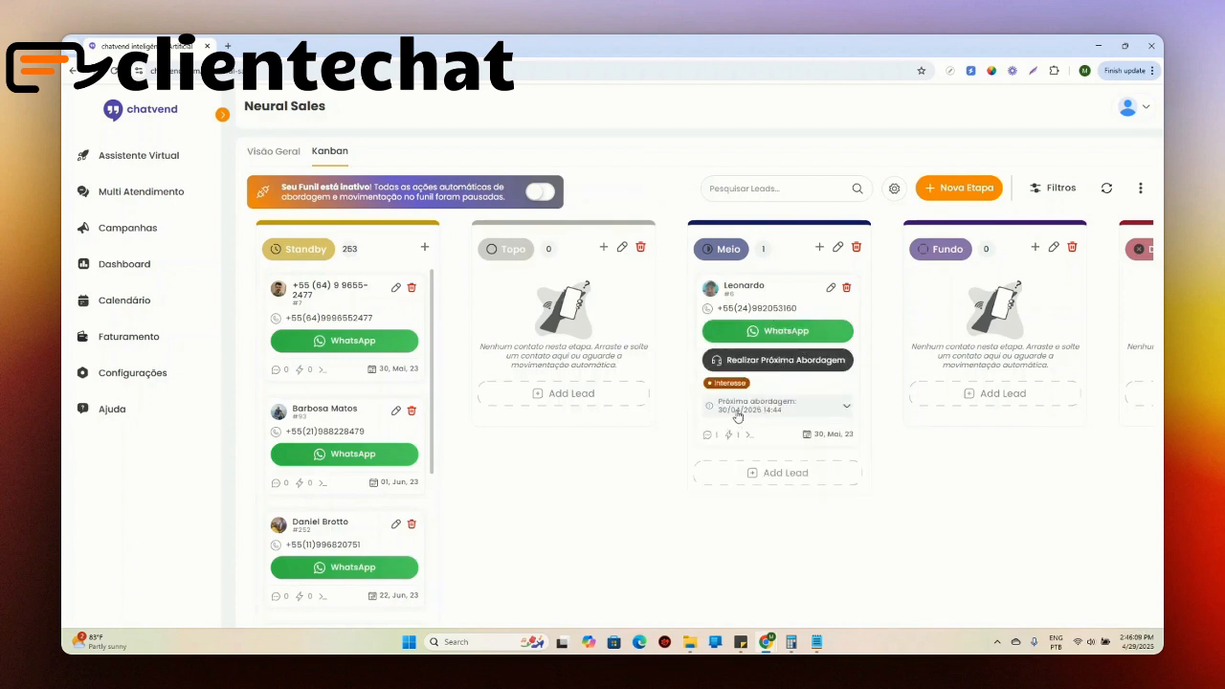
{"action": "left_click", "coordinate": [820, 412]}
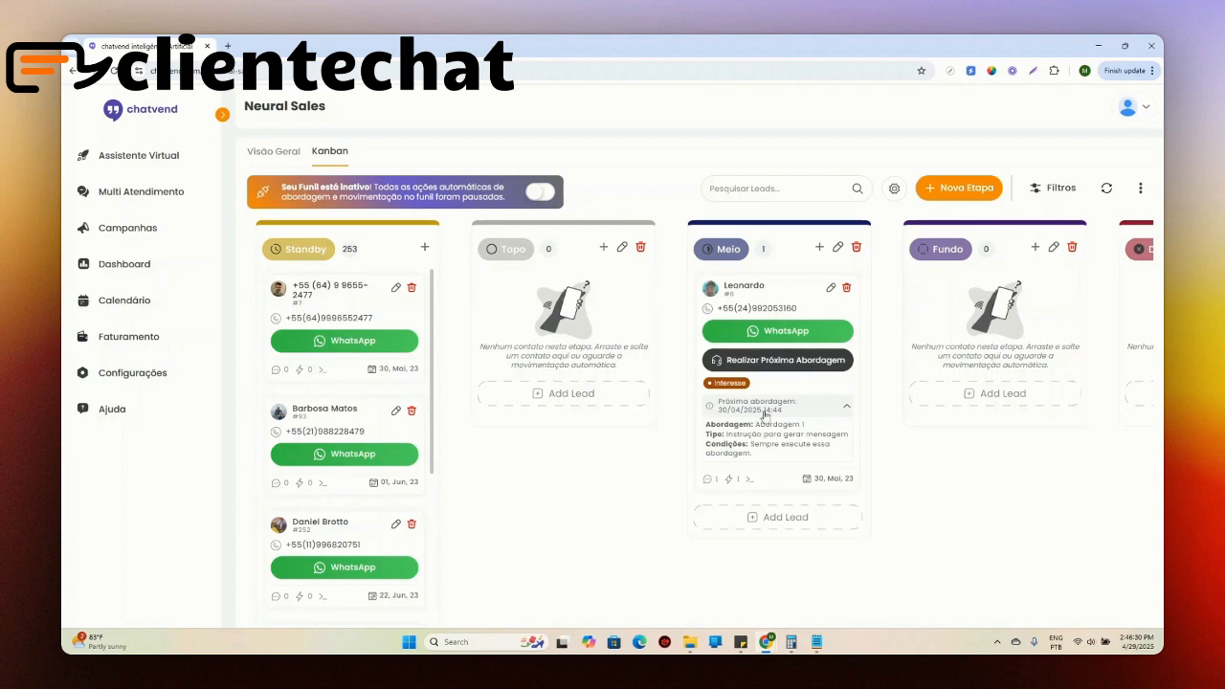
{"action": "left_click", "coordinate": [762, 365]}
{"action": "left_click_drag", "start_coordinate": [526, 196], "coordinate": [560, 211]}
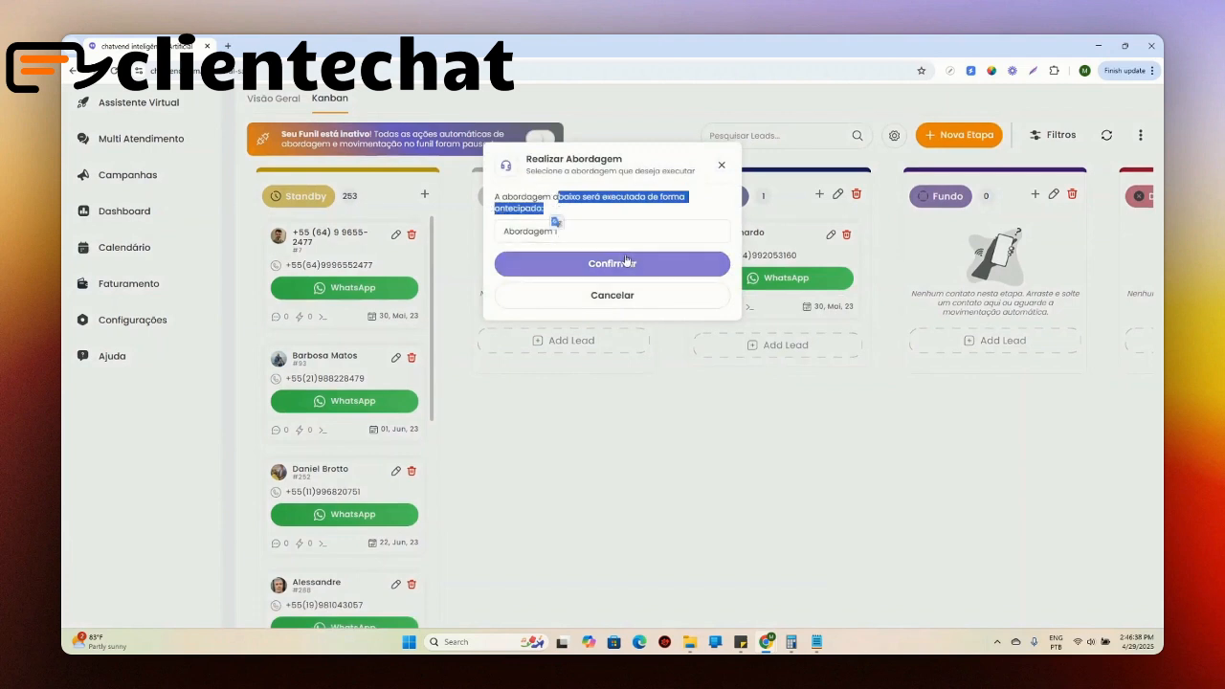
{"action": "left_click", "coordinate": [696, 213]}
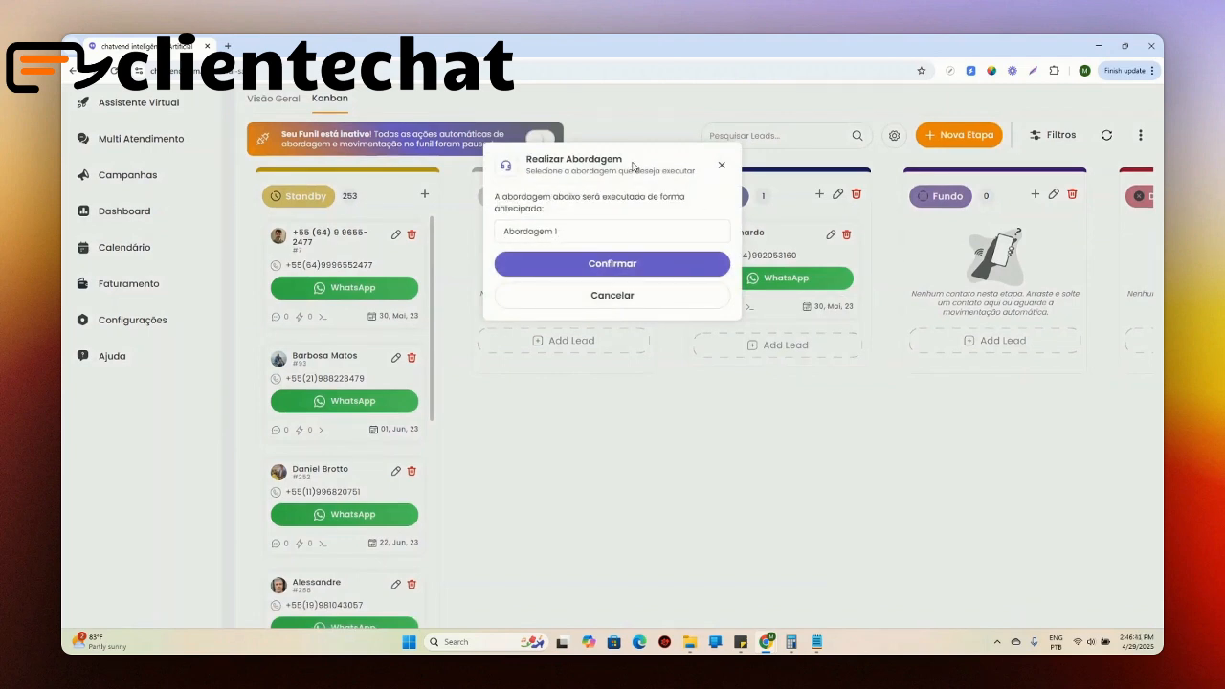
{"action": "left_click", "coordinate": [720, 168]}
{"action": "left_click_drag", "start_coordinate": [919, 437], "coordinate": [411, 499]}
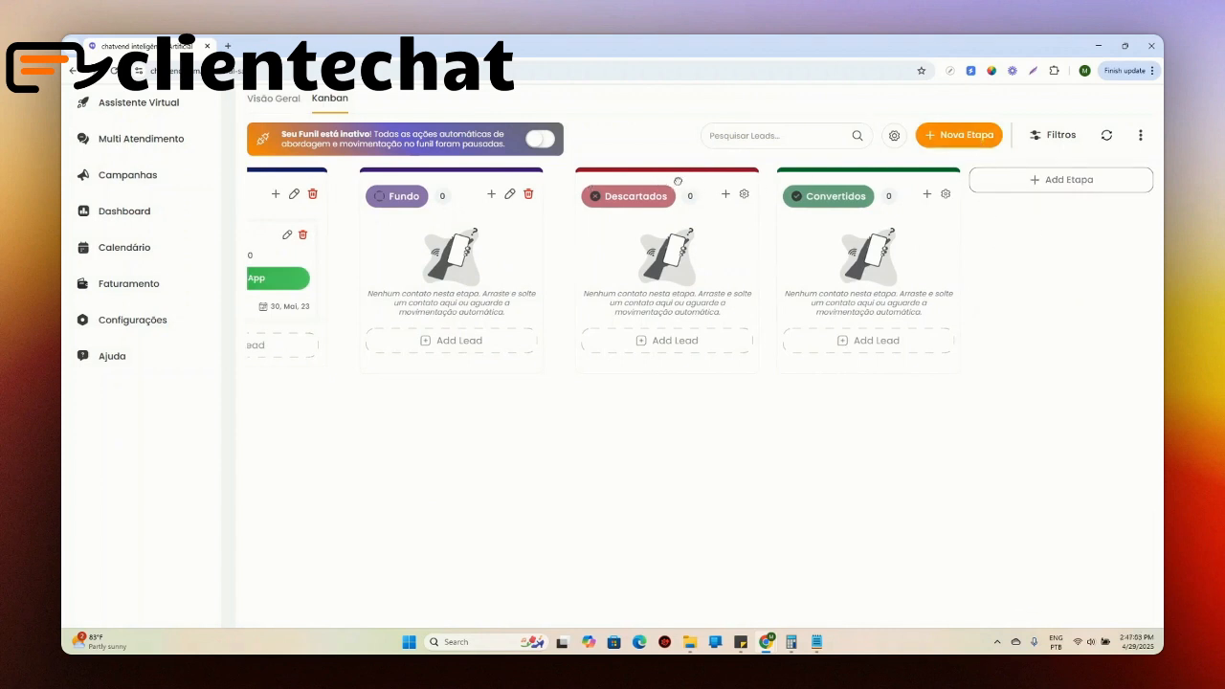
{"action": "left_click_drag", "start_coordinate": [677, 181], "coordinate": [688, 181]}
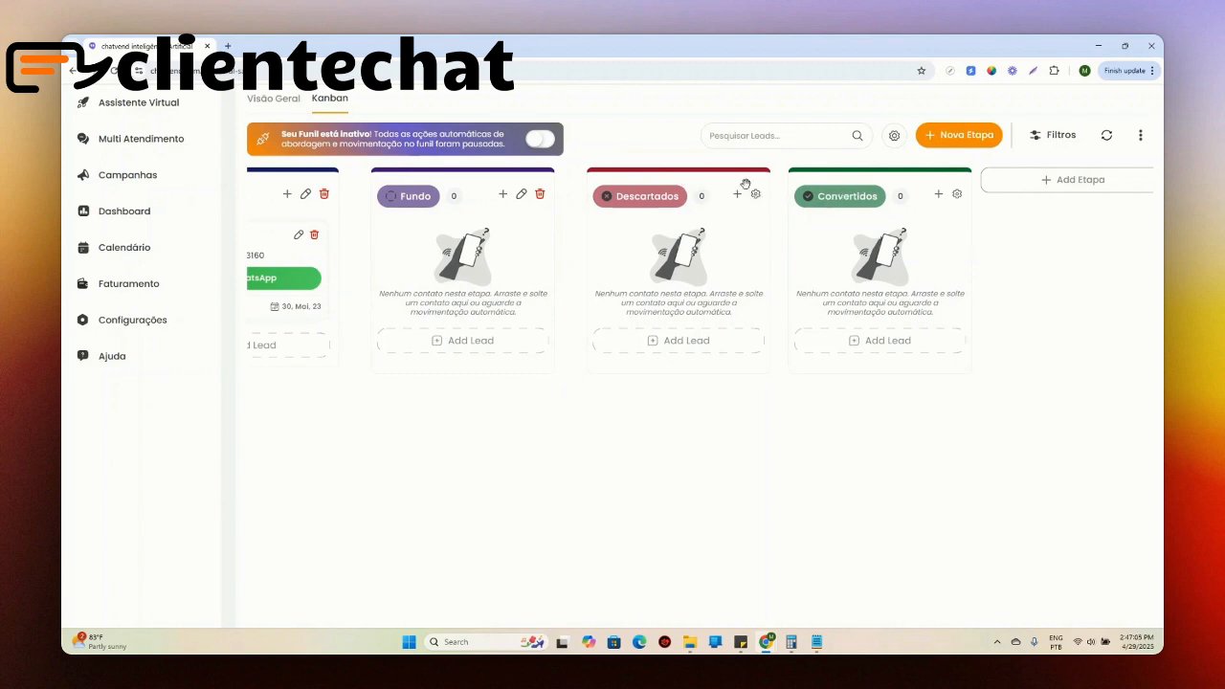
{"action": "left_click_drag", "start_coordinate": [549, 432], "coordinate": [732, 417]}
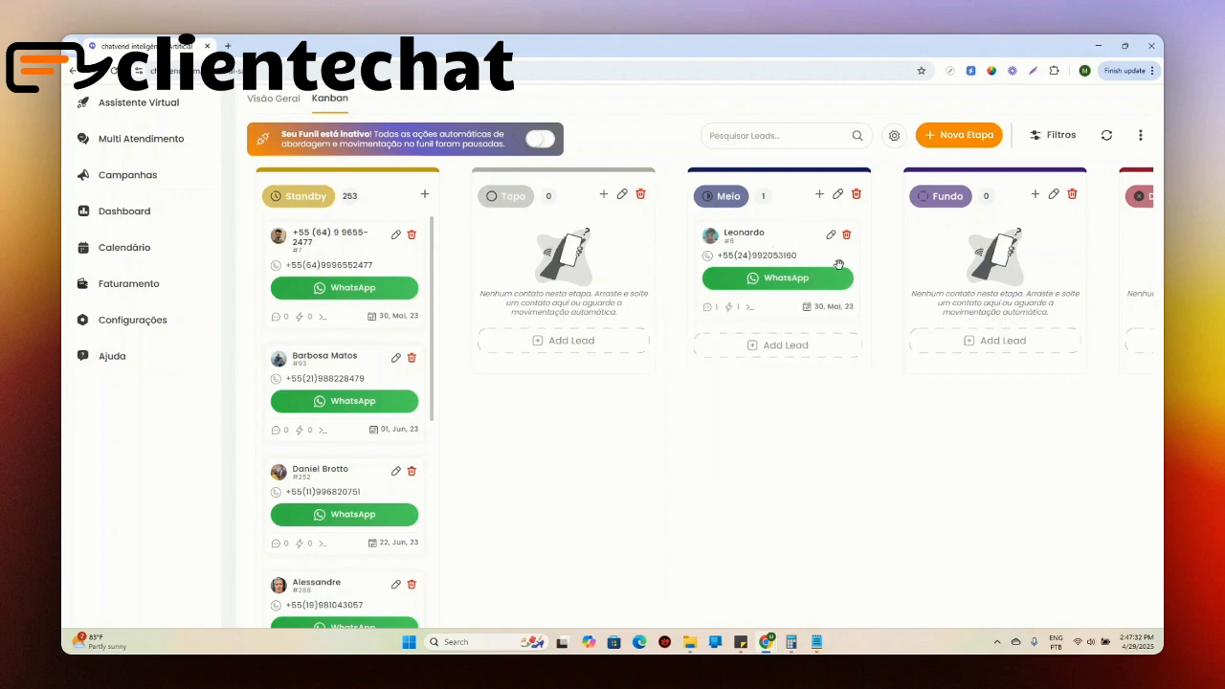
Step: Check the deletion dialogs of the Meio and Topo stages, cancelling both
{"action": "mouse_move", "coordinate": [745, 249]}
{"action": "left_click", "coordinate": [857, 196]}
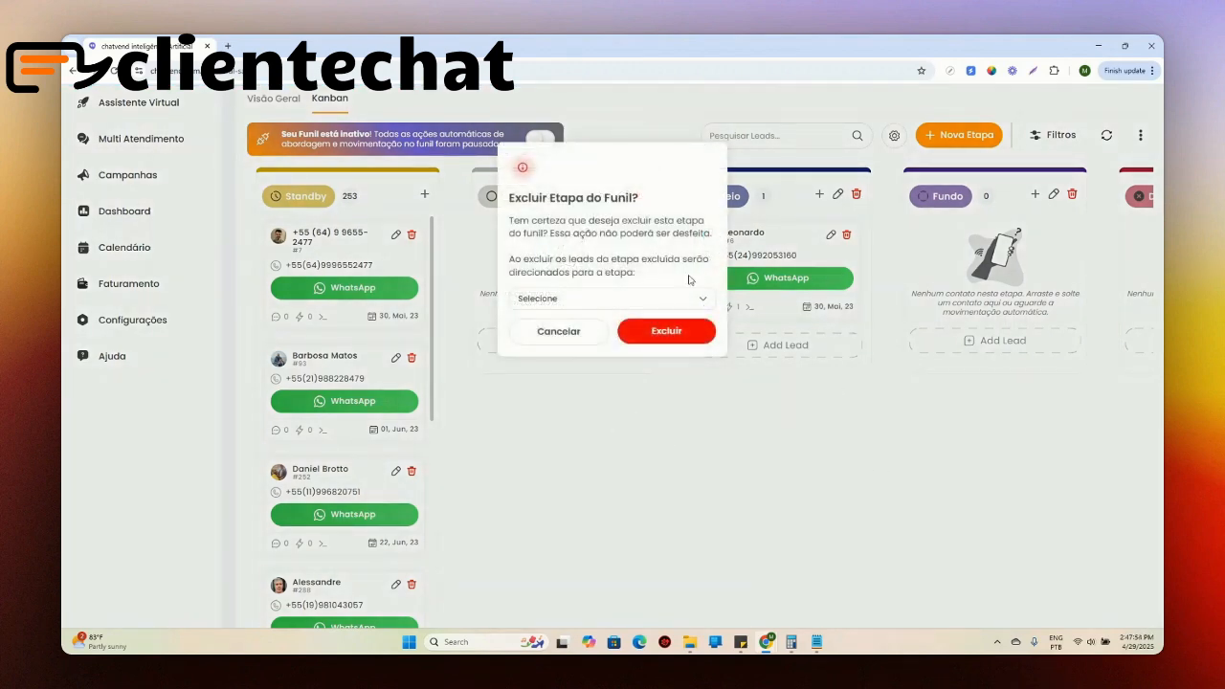
{"action": "left_click", "coordinate": [555, 338]}
{"action": "left_click", "coordinate": [641, 194]}
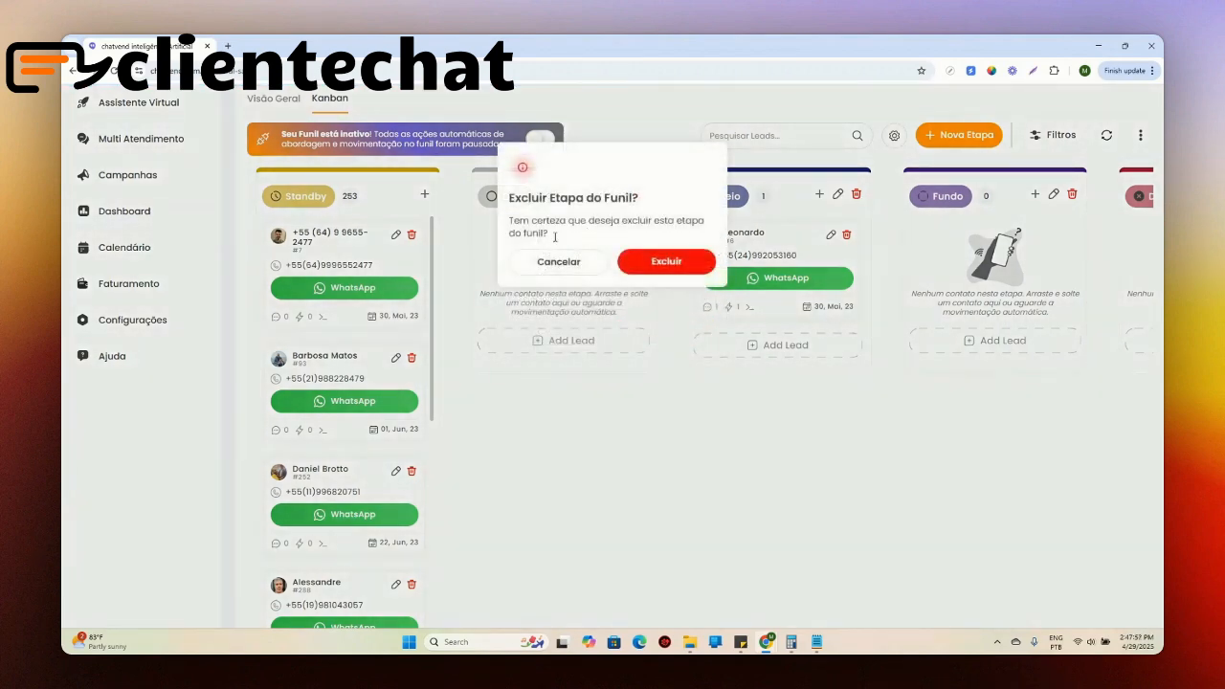
{"action": "left_click", "coordinate": [548, 264]}
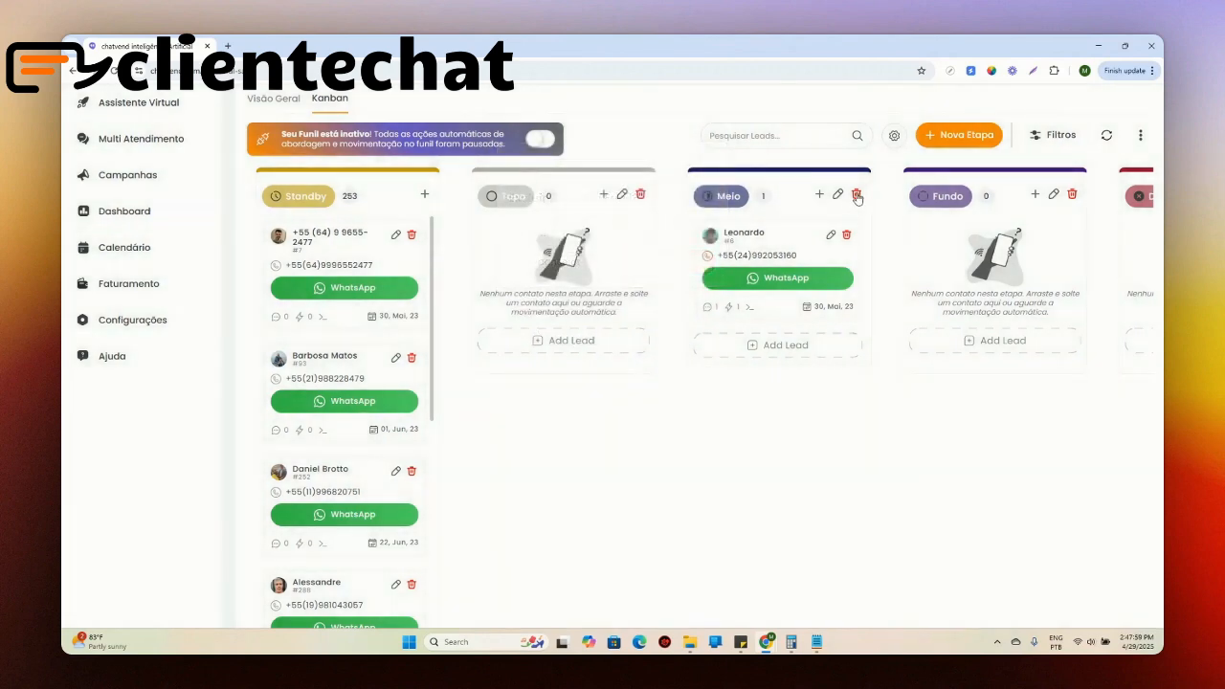
Step: Check the lead destinations offered in the Meio stage's deletion dialog, selecting Standby and cancelling the deletion
{"action": "left_click", "coordinate": [856, 196]}
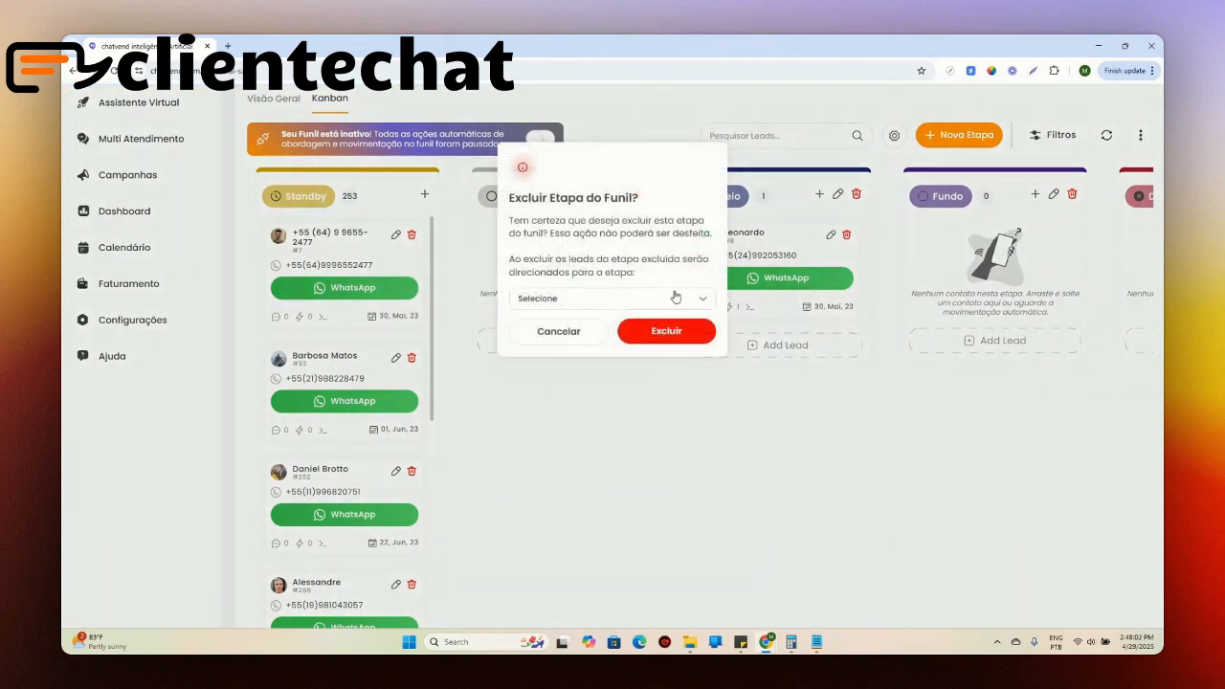
{"action": "left_click", "coordinate": [622, 298]}
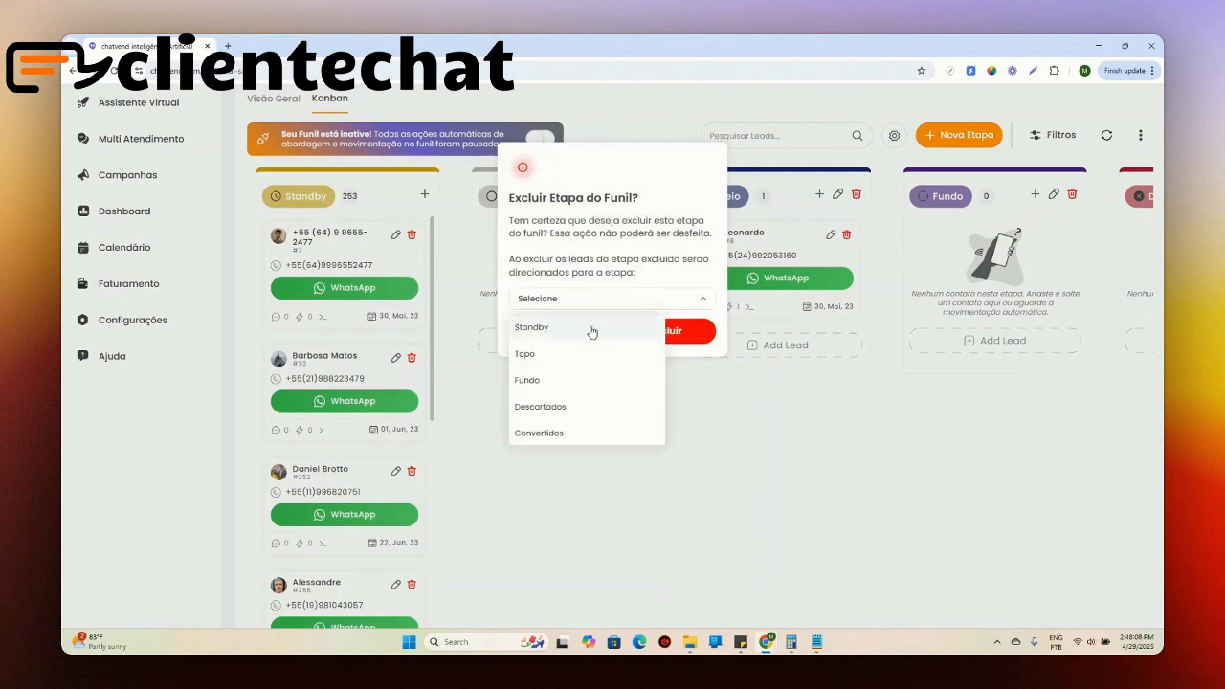
{"action": "left_click", "coordinate": [589, 328]}
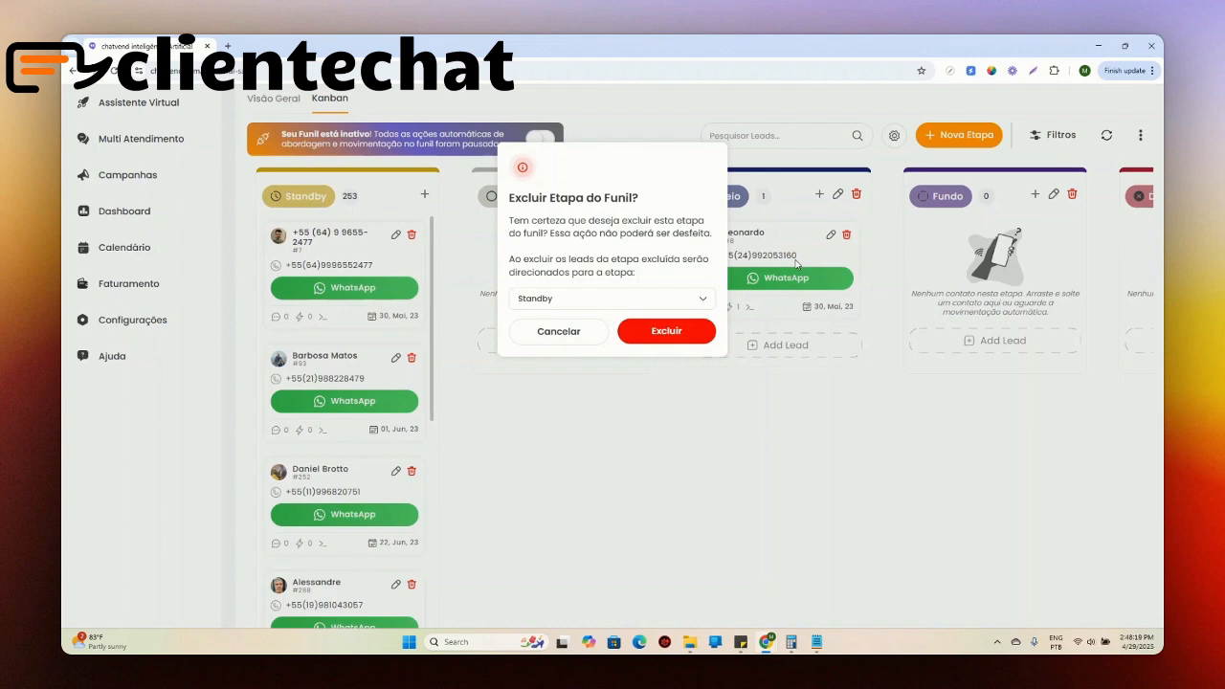
{"action": "left_click", "coordinate": [590, 330]}
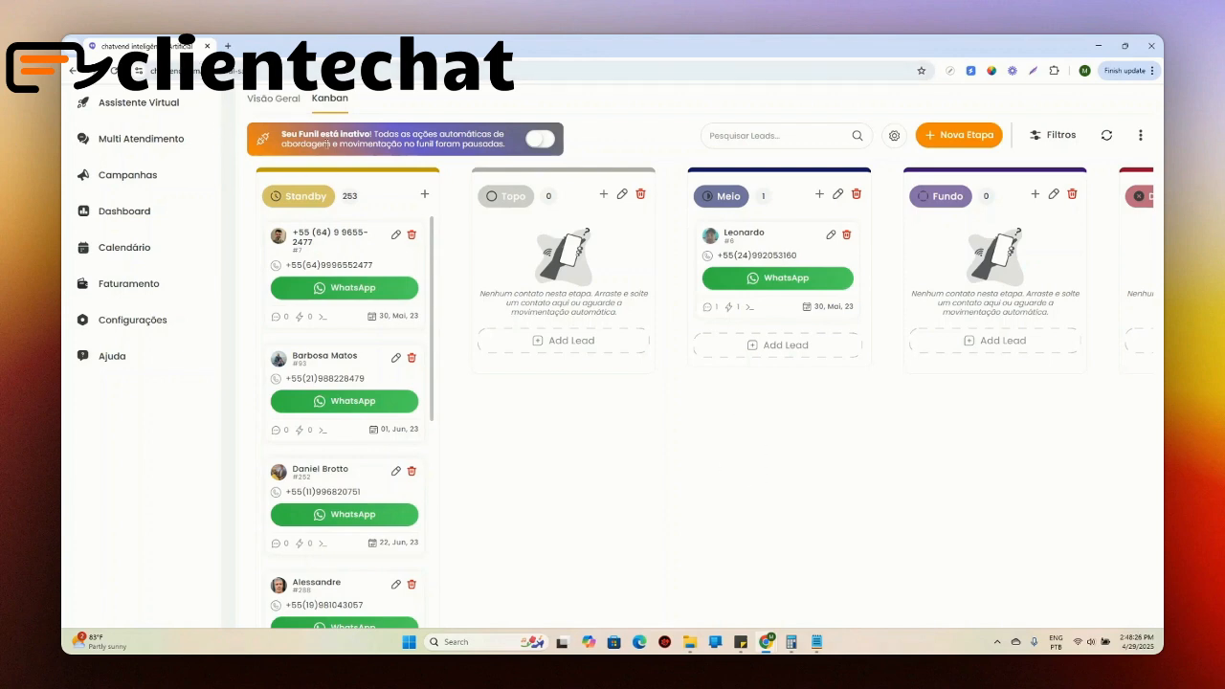
Step: Switch from the Kanban board to the Neural Sales Visão Geral and collapse the side navigation
{"action": "left_click", "coordinate": [274, 99]}
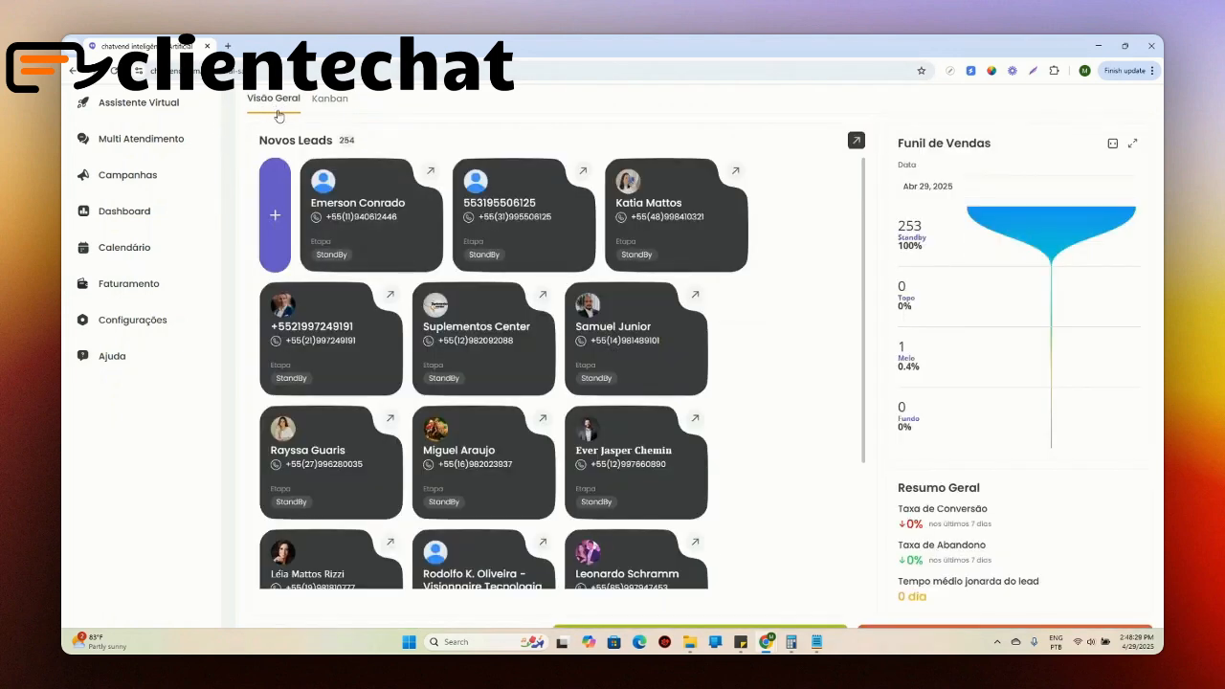
{"action": "scroll", "coordinate": [454, 227], "scroll_direction": "down", "scroll_amount": 3}
{"action": "scroll", "coordinate": [469, 241], "scroll_direction": "up", "scroll_amount": 3}
{"action": "left_click", "coordinate": [281, 318]}
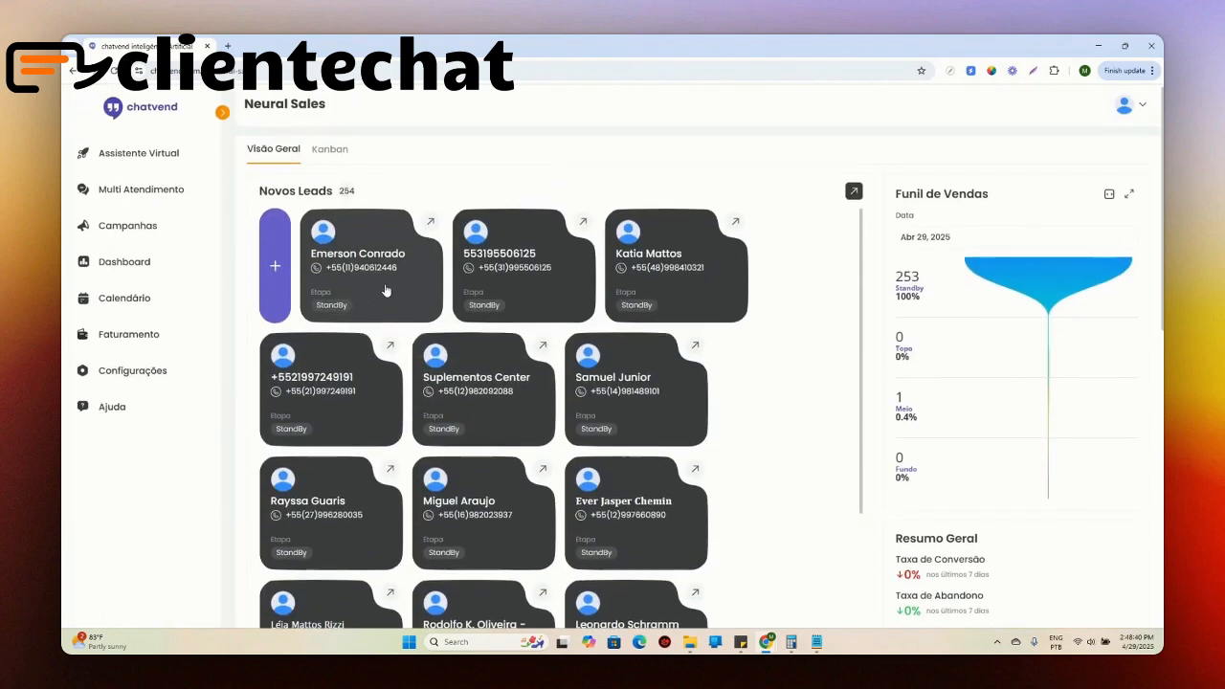
{"action": "left_click", "coordinate": [222, 114]}
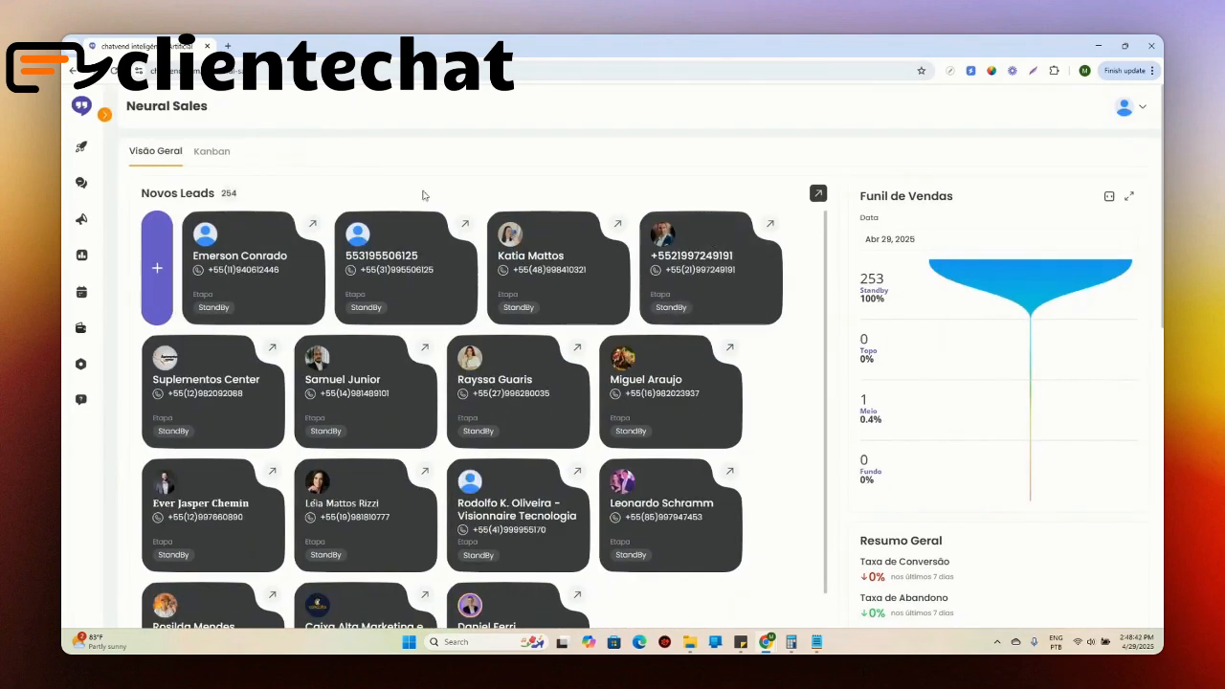
Step: Examine the Funil de Vendas chart and the conversion rate, abandonment rate and average lead journey time in Resumo Geral
{"action": "left_click_drag", "start_coordinate": [858, 278], "coordinate": [1016, 281]}
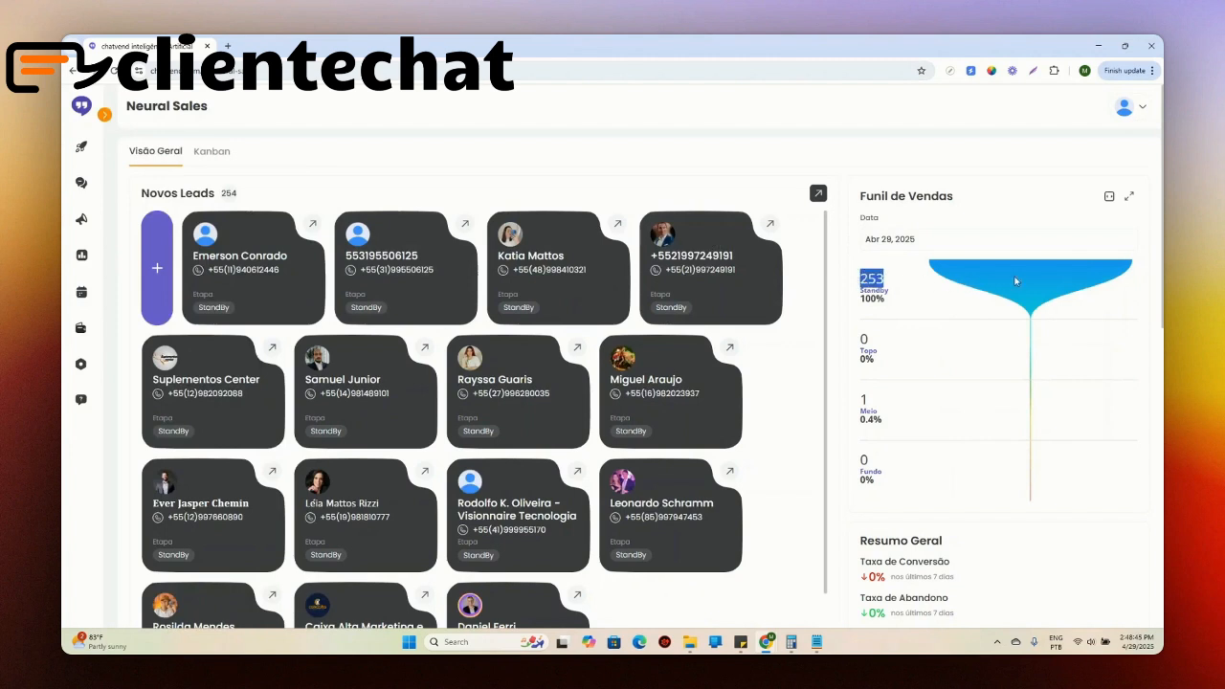
{"action": "left_click", "coordinate": [864, 351]}
{"action": "scroll", "coordinate": [912, 479], "scroll_direction": "down", "scroll_amount": 2}
{"action": "left_click_drag", "start_coordinate": [875, 446], "coordinate": [965, 471]}
{"action": "left_click_drag", "start_coordinate": [891, 483], "coordinate": [957, 500]}
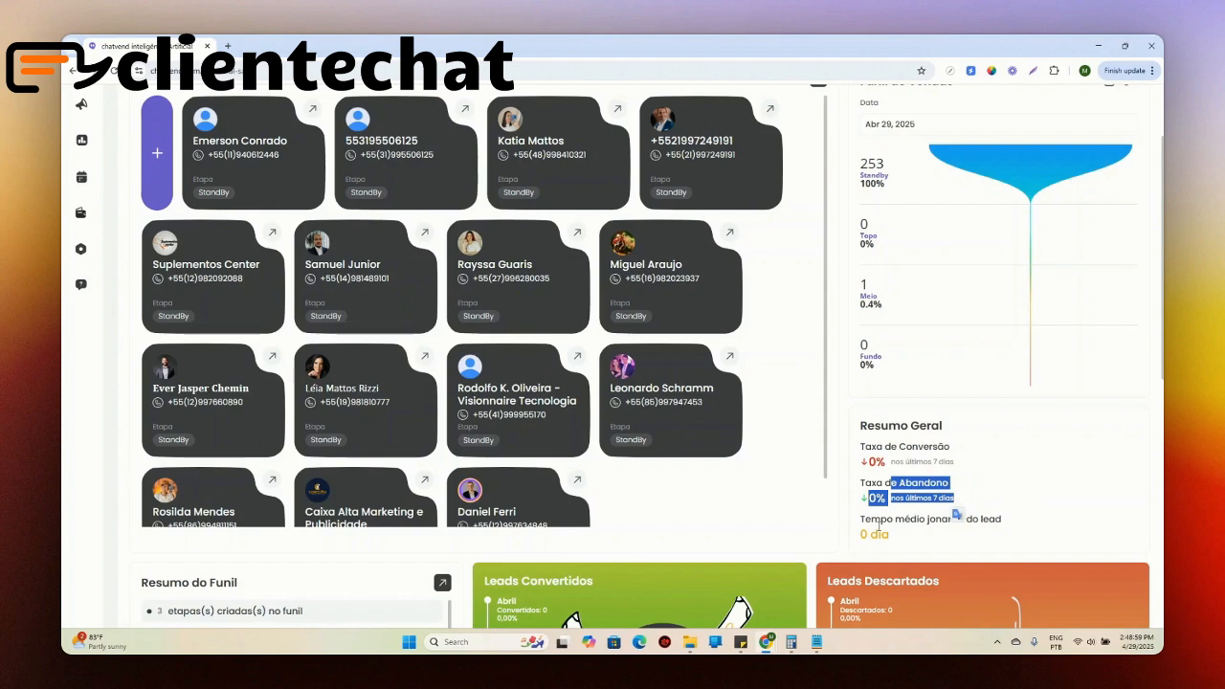
{"action": "left_click_drag", "start_coordinate": [871, 518], "coordinate": [909, 541]}
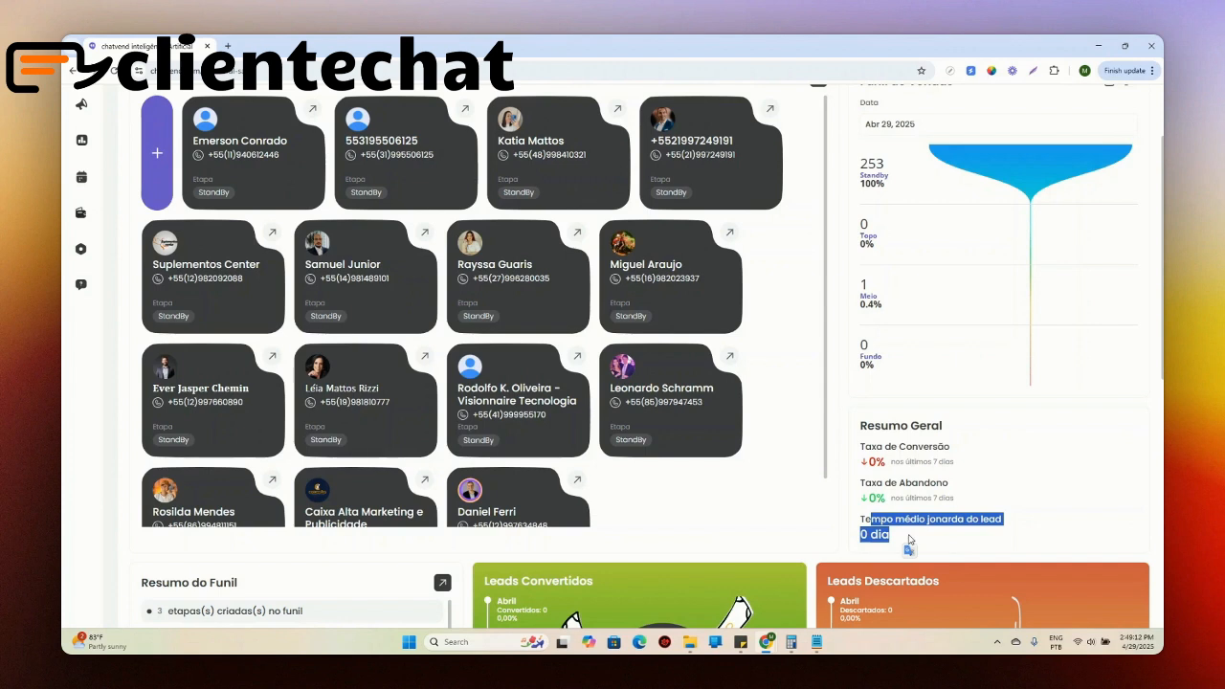
{"action": "left_click", "coordinate": [873, 456]}
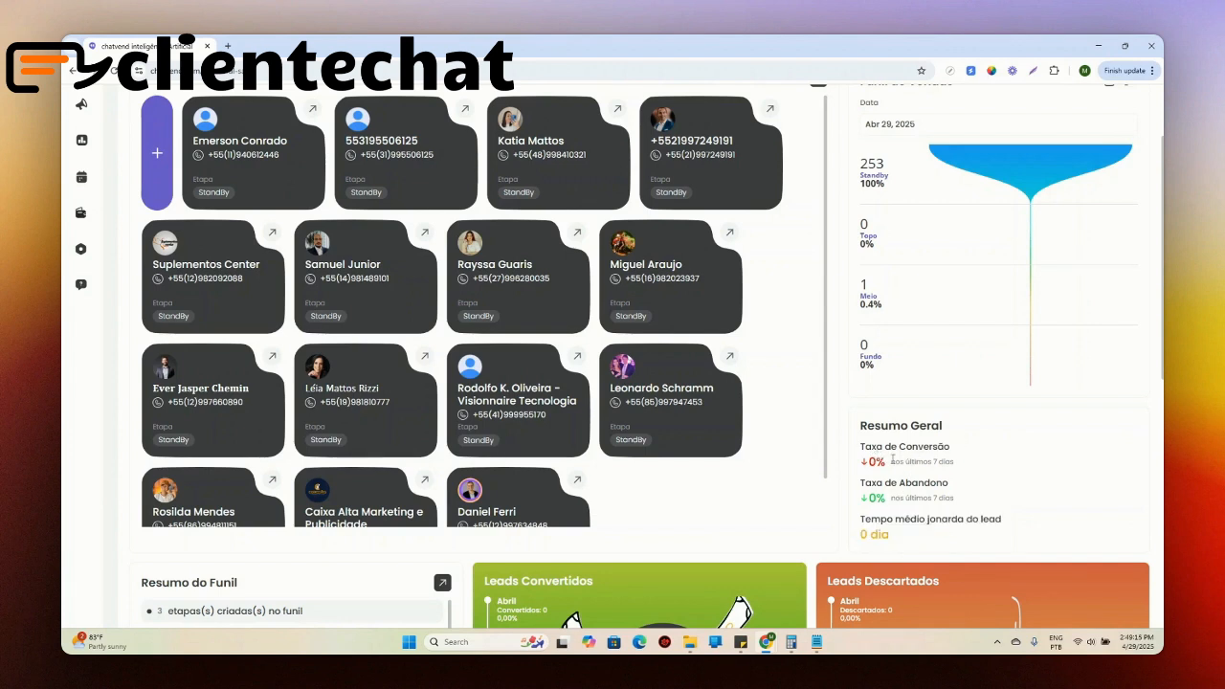
{"action": "mouse_move", "coordinate": [933, 462]}
{"action": "left_mouse_down"}
{"action": "mouse_move", "coordinate": [962, 458]}
{"action": "mouse_move", "coordinate": [931, 463]}
{"action": "left_mouse_up"}
{"action": "left_click", "coordinate": [870, 462]}
{"action": "double_click", "coordinate": [871, 500]}
{"action": "left_click", "coordinate": [962, 490]}
{"action": "left_click_drag", "start_coordinate": [899, 482], "coordinate": [947, 484]}
Step: Review the Resumo do Funil entries for stages, approaches, and active, outside, discarded and converted contacts
{"action": "scroll", "coordinate": [874, 390], "scroll_direction": "down", "scroll_amount": 2}
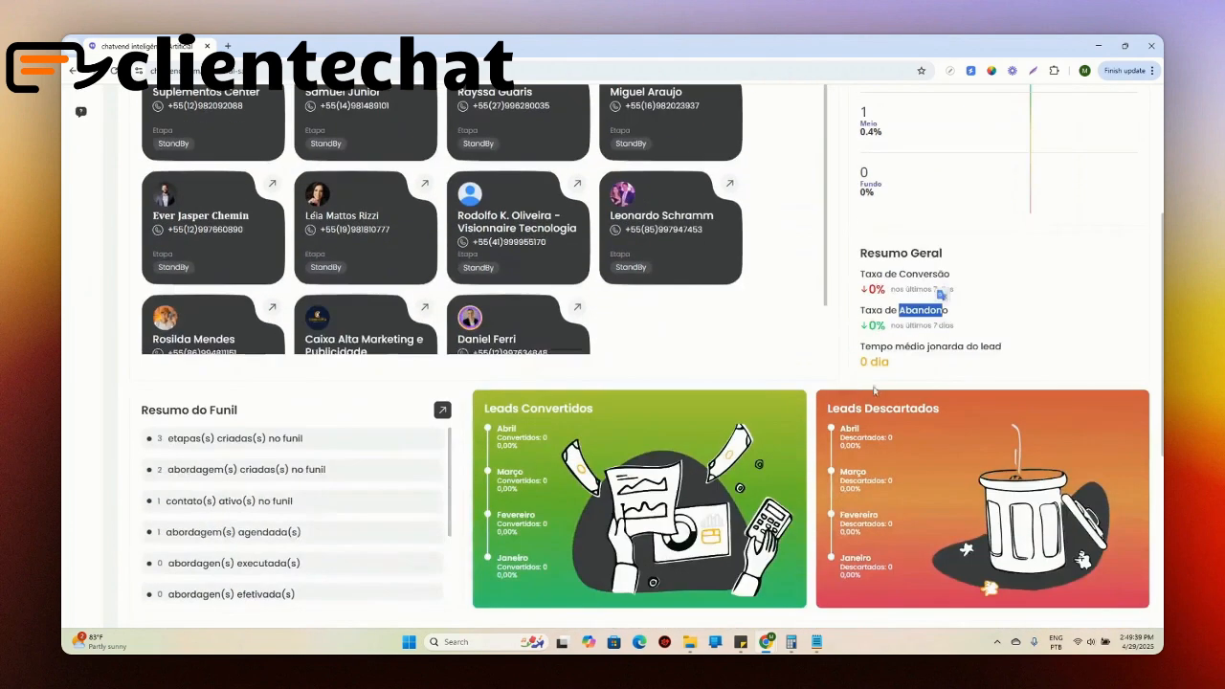
{"action": "scroll", "coordinate": [874, 390], "scroll_direction": "down", "scroll_amount": 1}
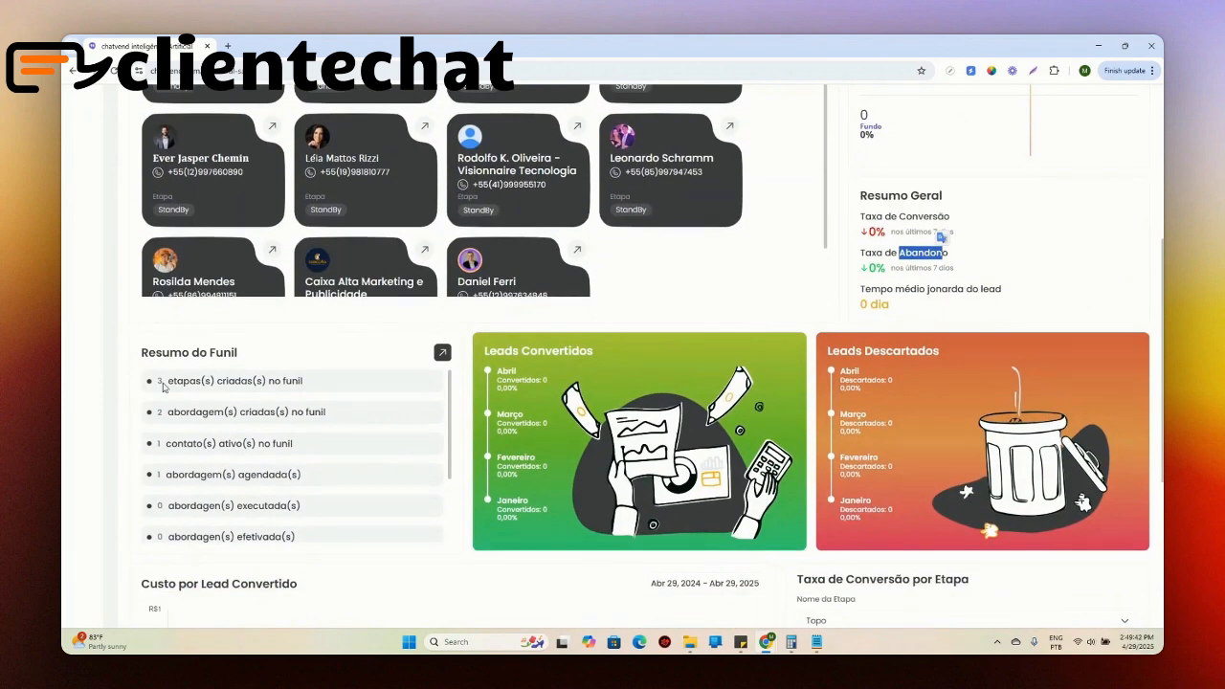
{"action": "left_click_drag", "start_coordinate": [165, 381], "coordinate": [289, 379]}
{"action": "left_click", "coordinate": [176, 412]}
{"action": "left_click_drag", "start_coordinate": [176, 411], "coordinate": [264, 444]}
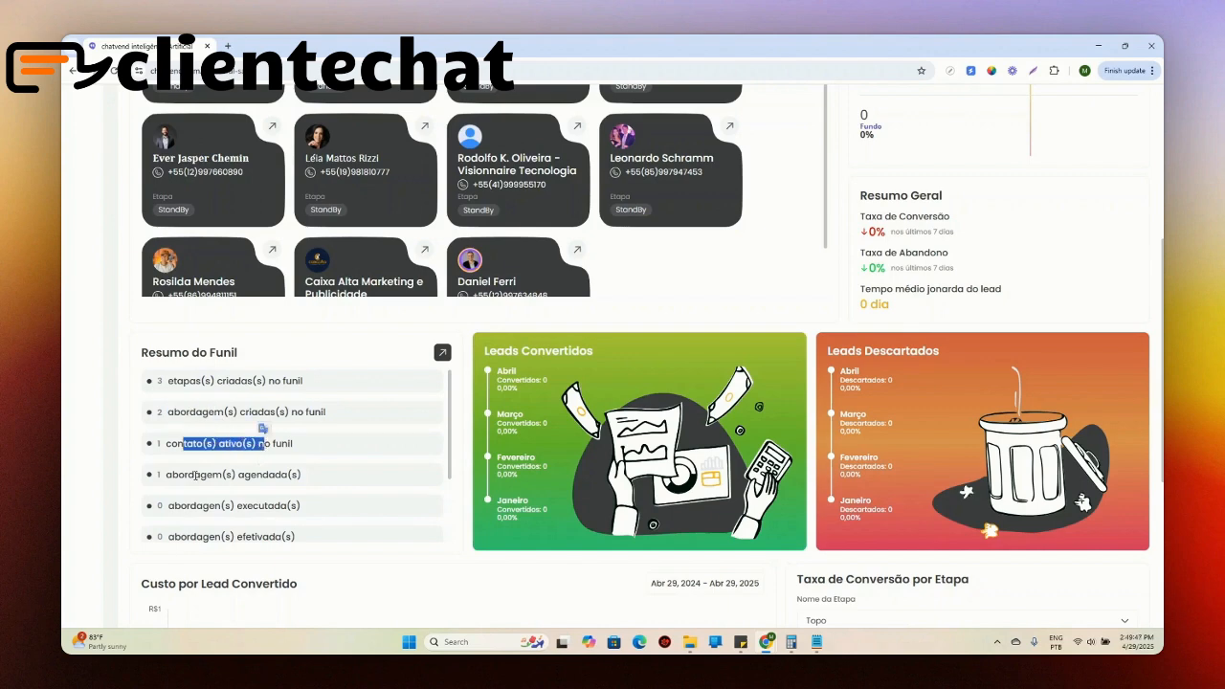
{"action": "left_click_drag", "start_coordinate": [195, 475], "coordinate": [303, 476]}
{"action": "left_click_drag", "start_coordinate": [169, 506], "coordinate": [297, 504]}
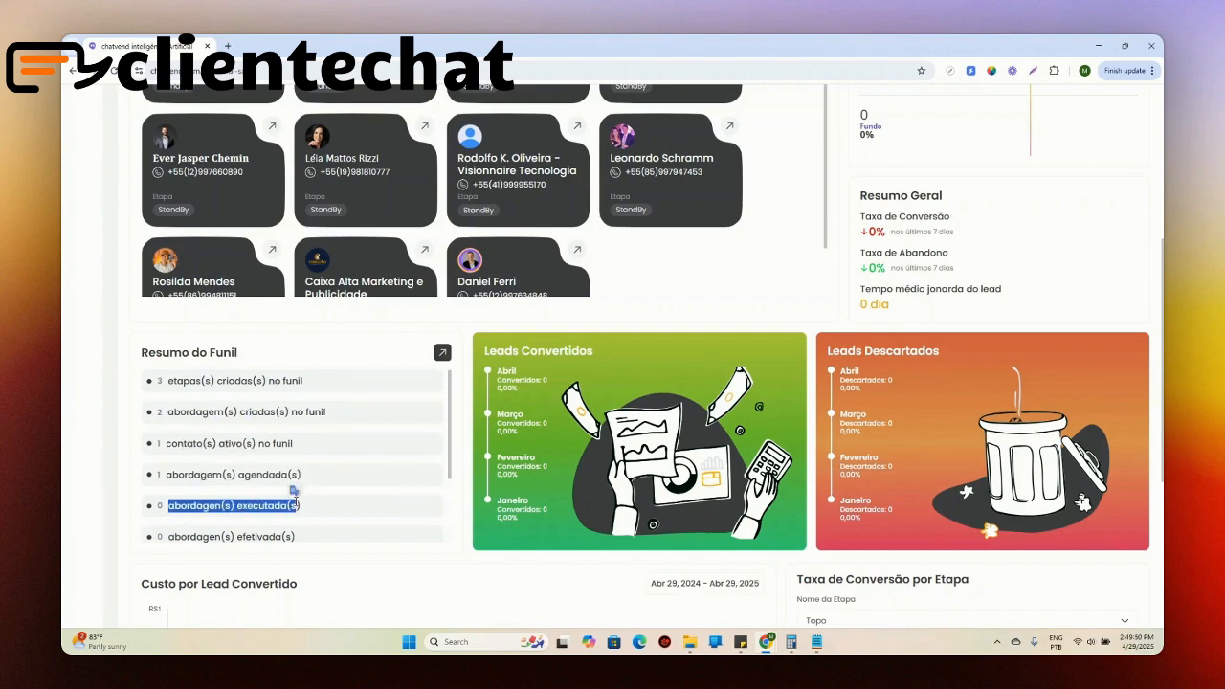
{"action": "scroll", "coordinate": [295, 440], "scroll_direction": "down", "scroll_amount": 1}
{"action": "scroll", "coordinate": [294, 374], "scroll_direction": "down", "scroll_amount": 1}
{"action": "left_click_drag", "start_coordinate": [202, 364], "coordinate": [287, 363]}
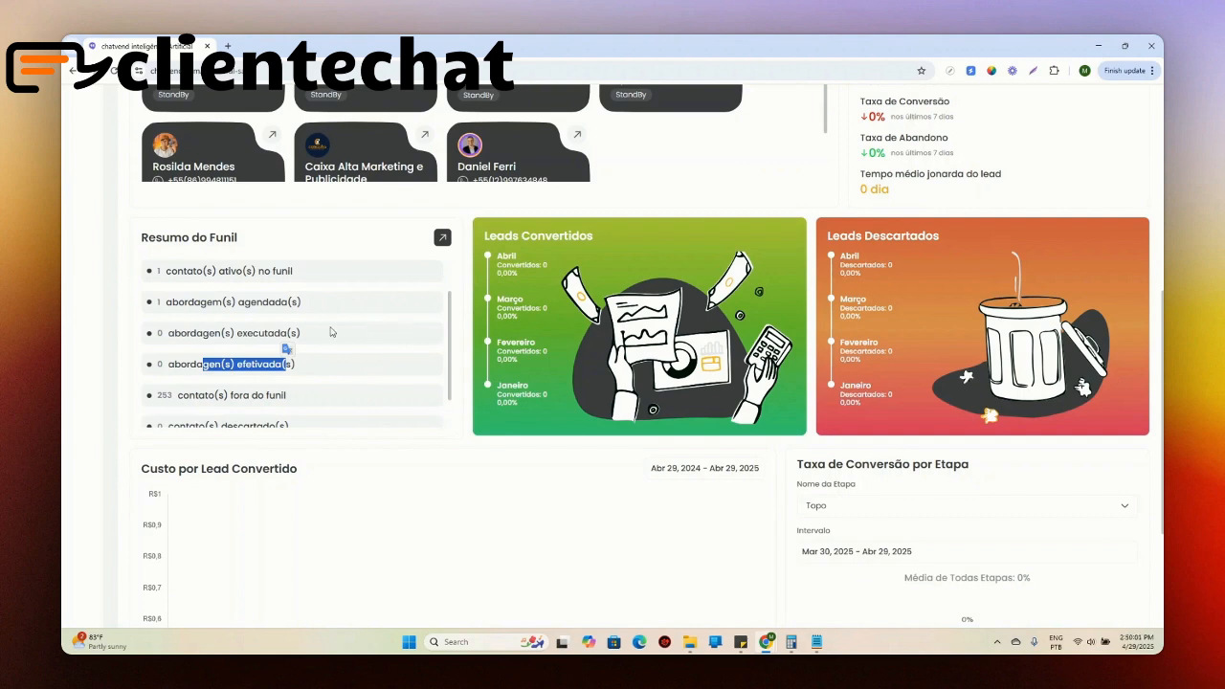
{"action": "left_click", "coordinate": [231, 367]}
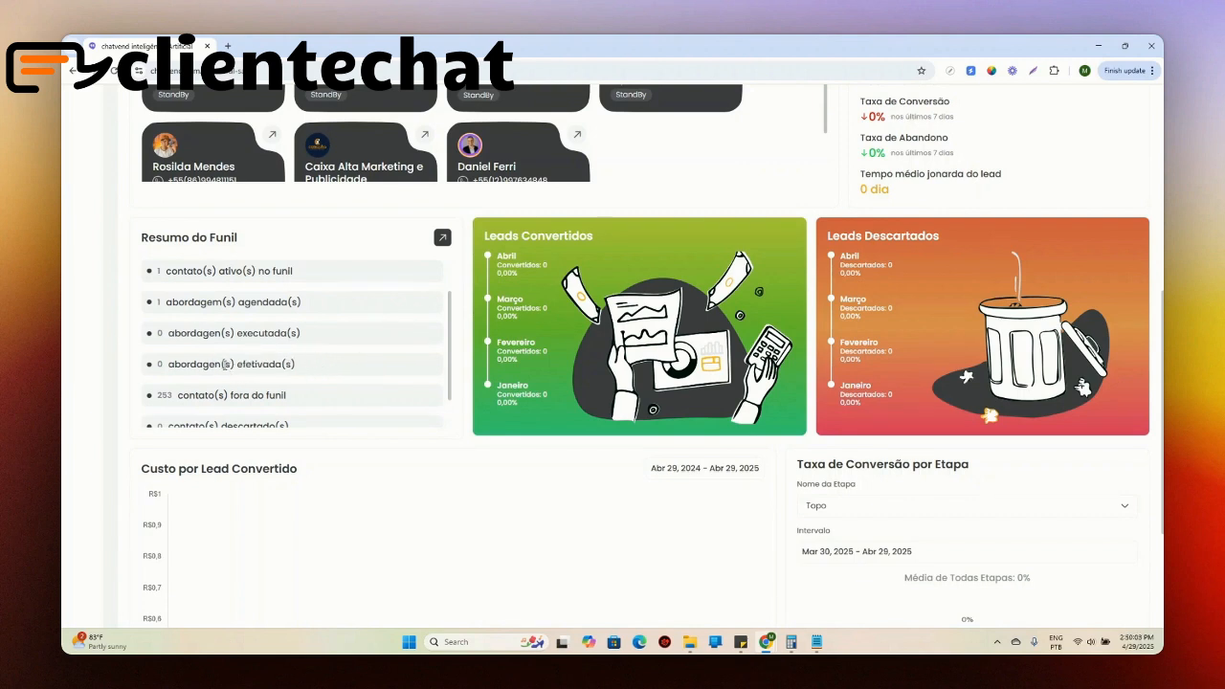
{"action": "left_click_drag", "start_coordinate": [239, 333], "coordinate": [250, 331]}
{"action": "left_click_drag", "start_coordinate": [202, 364], "coordinate": [282, 365]}
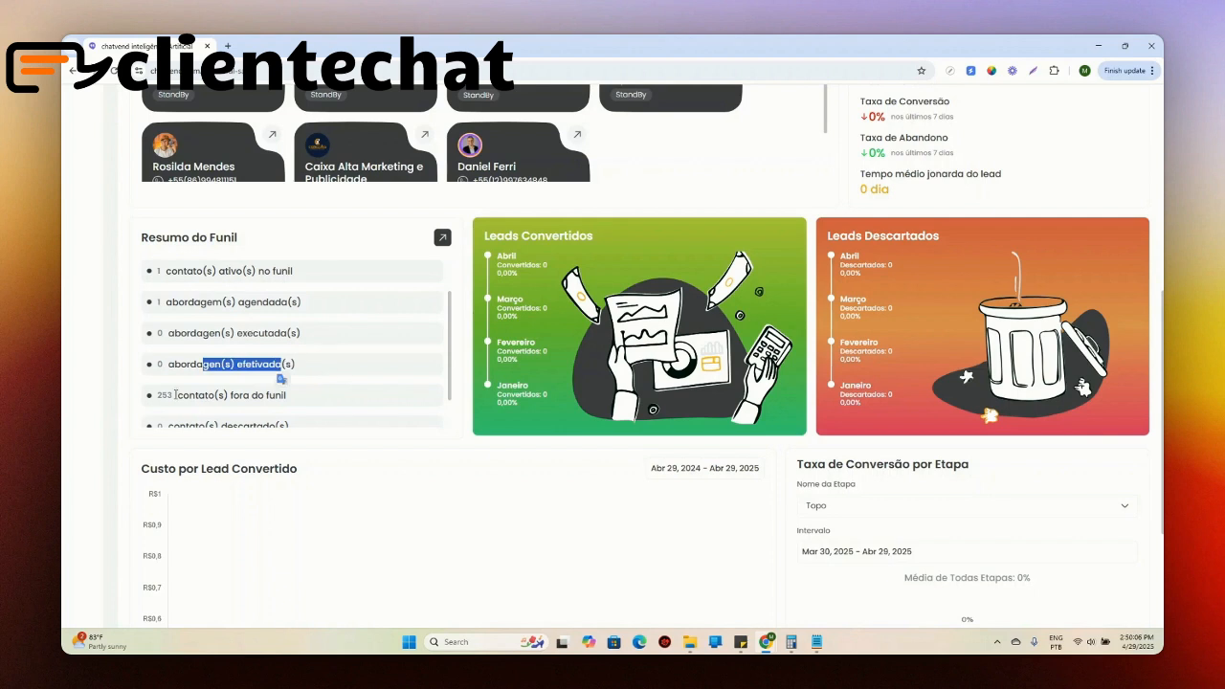
{"action": "left_click_drag", "start_coordinate": [162, 394], "coordinate": [306, 397]}
{"action": "scroll", "coordinate": [326, 380], "scroll_direction": "down", "scroll_amount": 1}
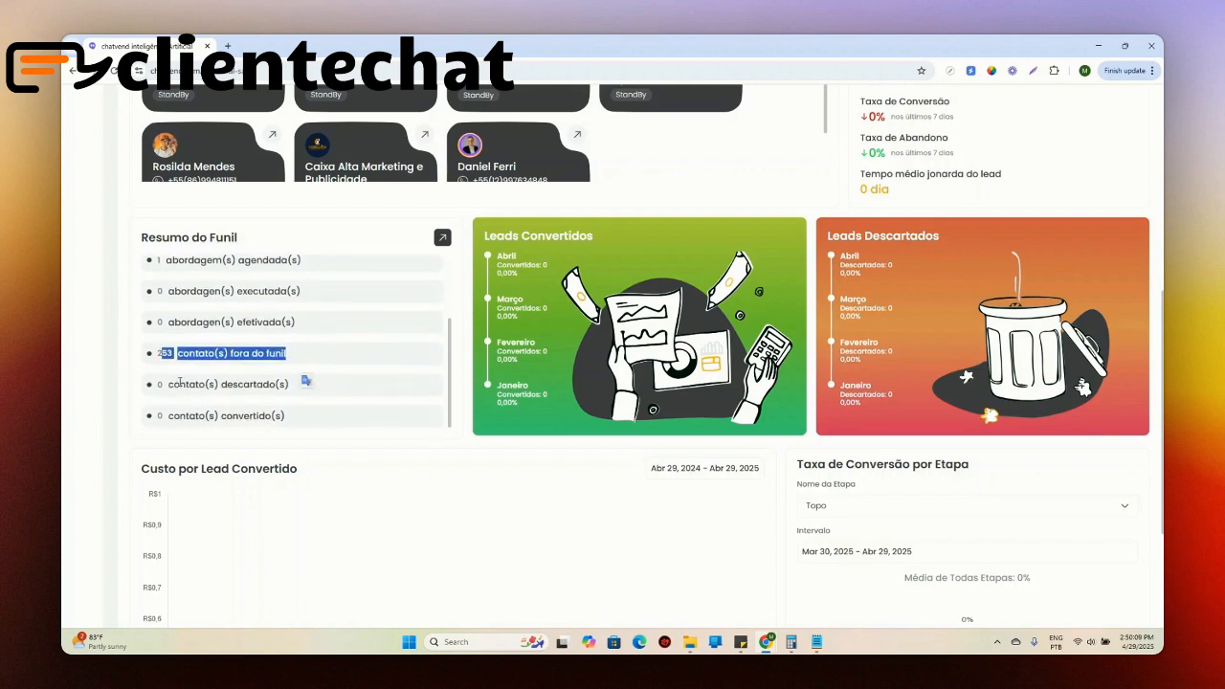
{"action": "left_click_drag", "start_coordinate": [179, 382], "coordinate": [250, 382]}
{"action": "left_click_drag", "start_coordinate": [186, 415], "coordinate": [287, 416]}
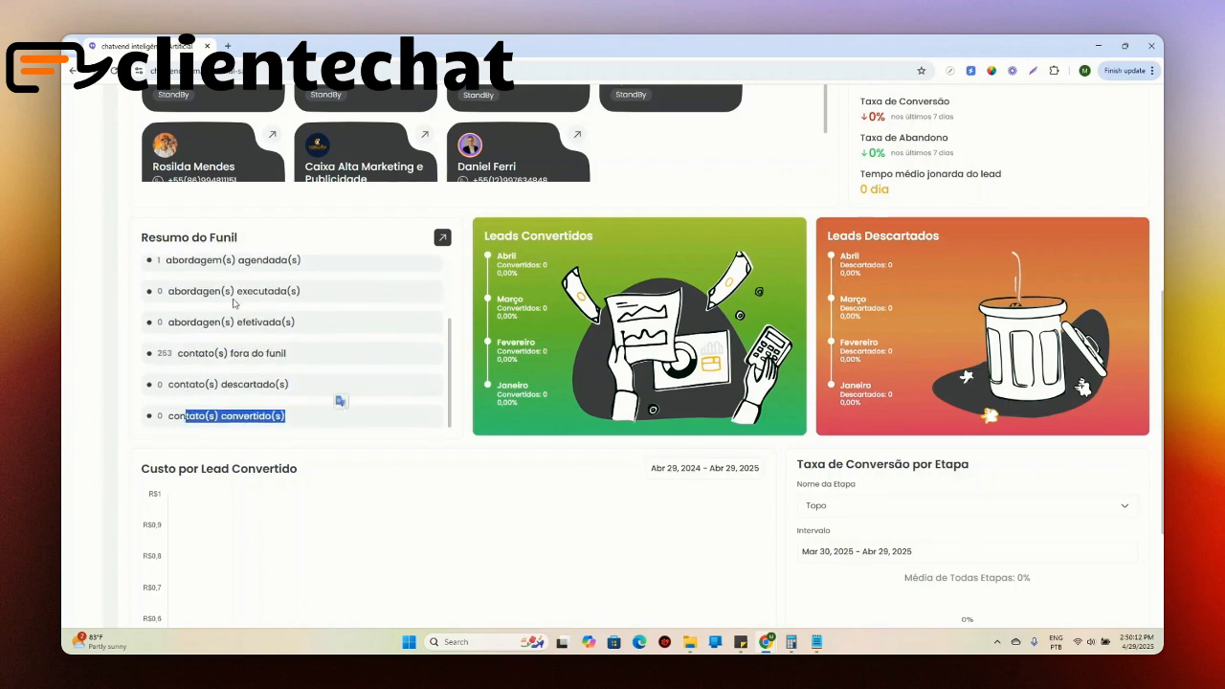
Step: Compare the monthly figures from January to April in the Leads Convertidos and Leads Descartados cards
{"action": "scroll", "coordinate": [680, 340], "scroll_direction": "down", "scroll_amount": 1}
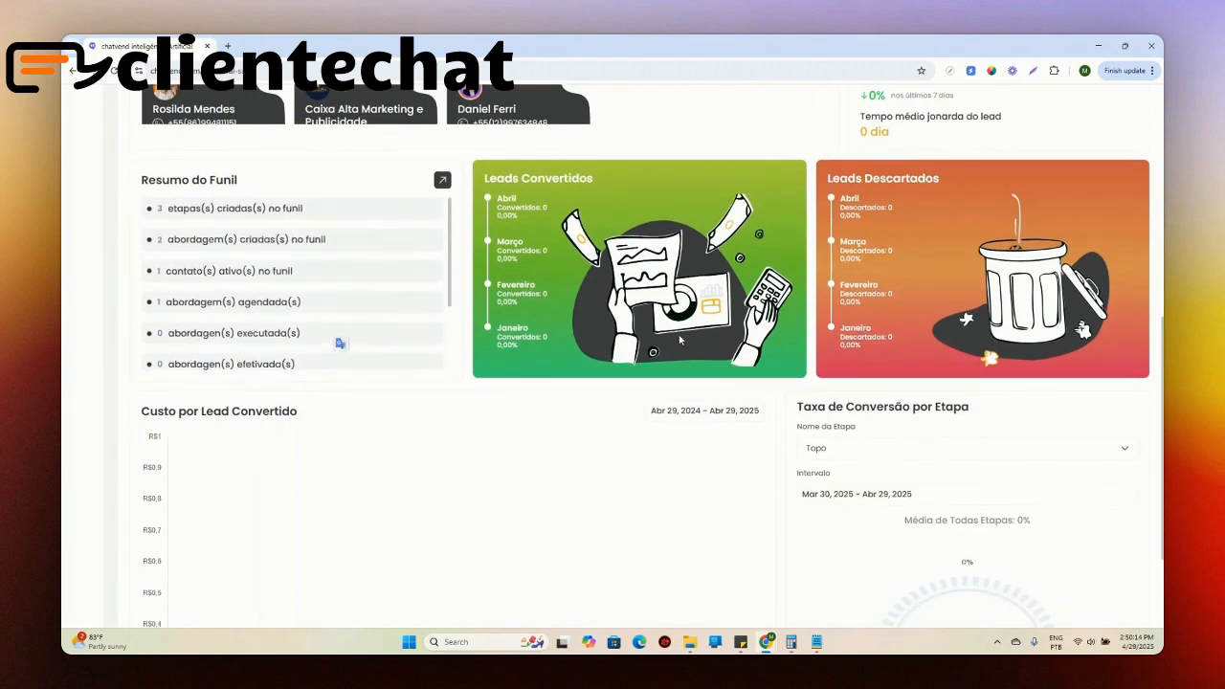
{"action": "scroll", "coordinate": [680, 340], "scroll_direction": "up", "scroll_amount": 3}
{"action": "left_click_drag", "start_coordinate": [514, 351], "coordinate": [610, 354]}
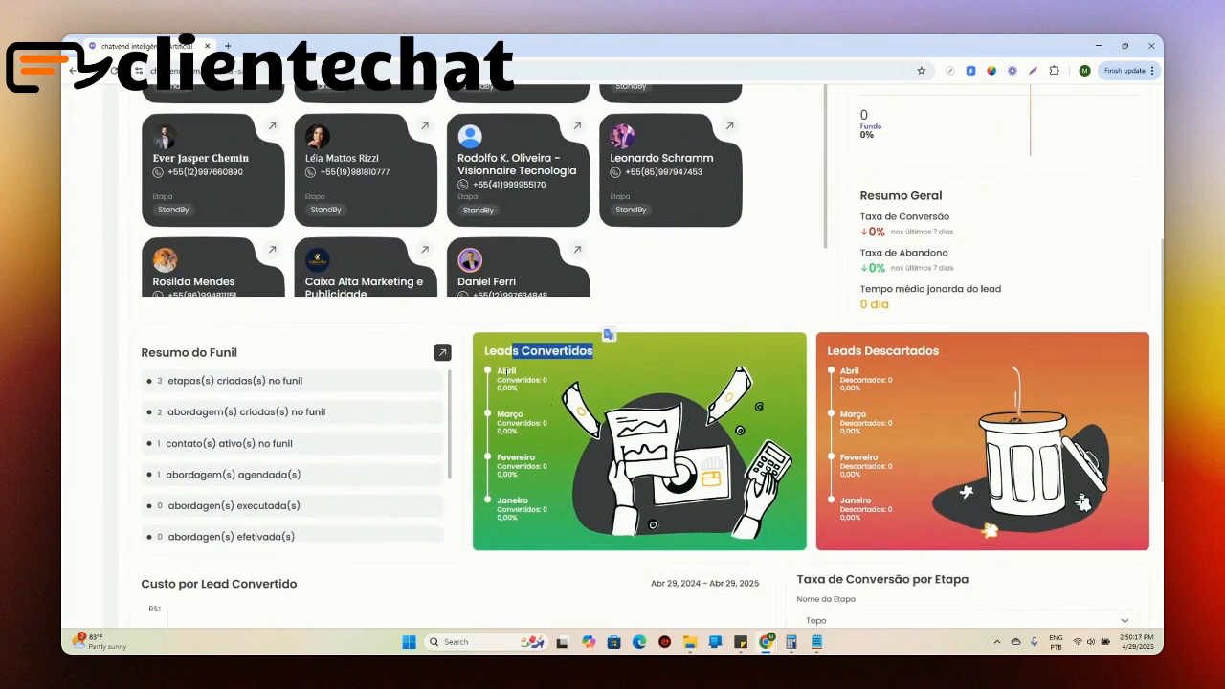
{"action": "left_click", "coordinate": [504, 414]}
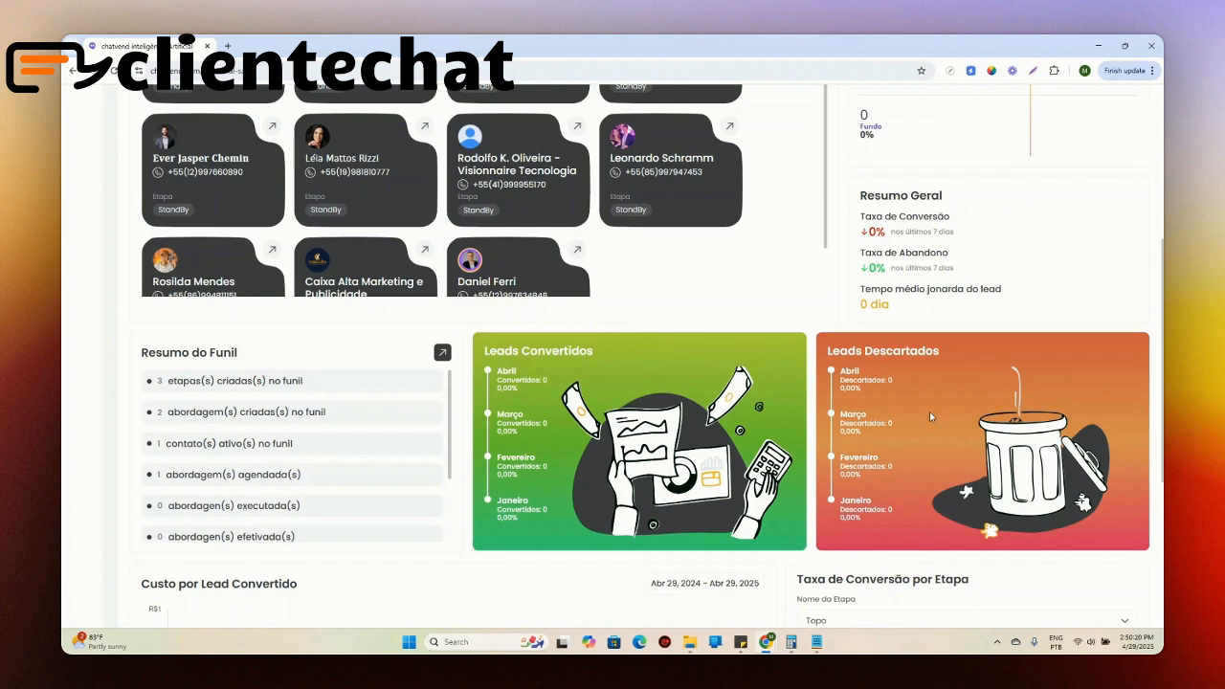
{"action": "left_click_drag", "start_coordinate": [849, 371], "coordinate": [884, 373]}
{"action": "left_click_drag", "start_coordinate": [852, 423], "coordinate": [872, 423]}
{"action": "left_click_drag", "start_coordinate": [851, 466], "coordinate": [872, 467]}
{"action": "left_click_drag", "start_coordinate": [845, 509], "coordinate": [865, 509]}
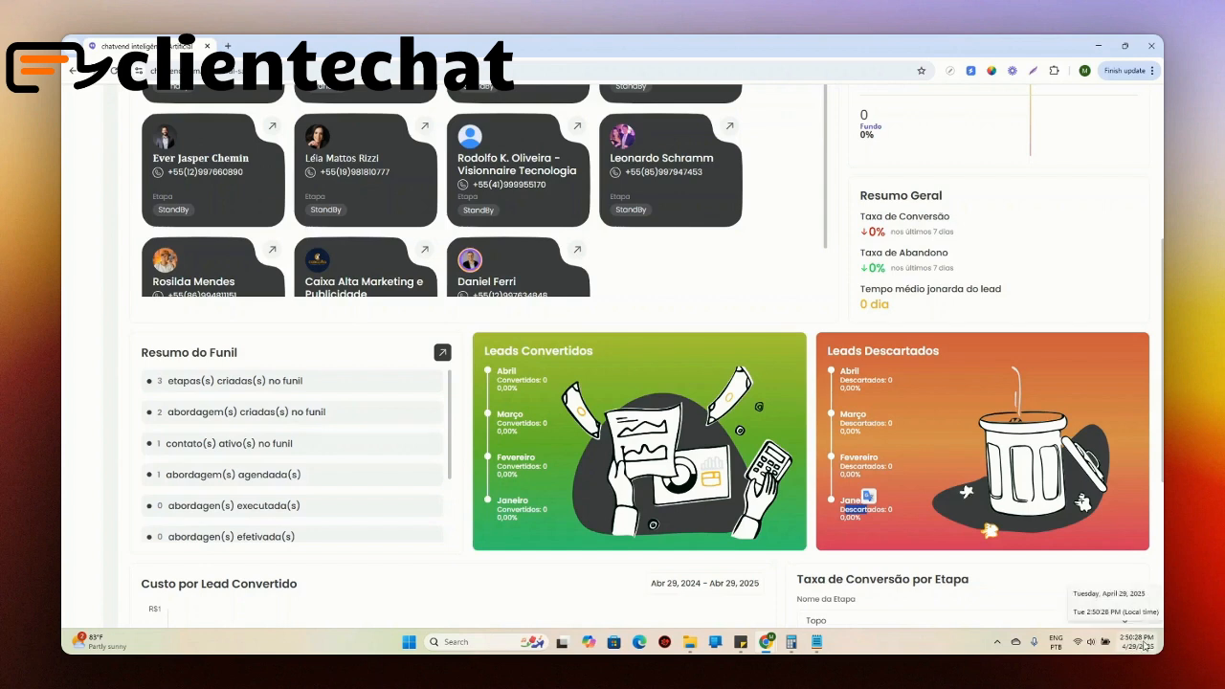
{"action": "left_click_drag", "start_coordinate": [840, 369], "coordinate": [851, 381]}
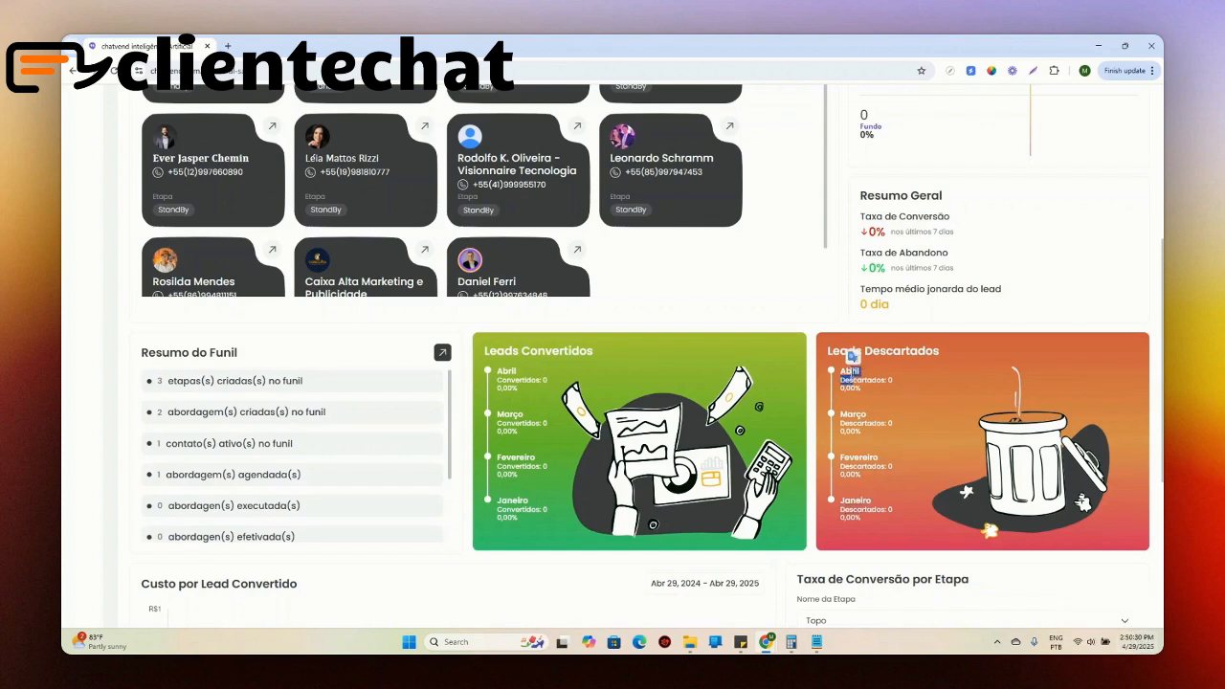
{"action": "left_click", "coordinate": [858, 418]}
Step: Set the Taxa de Conversão por Etapa chart to the Meio stage and check its interval calendar without changing the dates
{"action": "scroll", "coordinate": [840, 297], "scroll_direction": "down", "scroll_amount": 3}
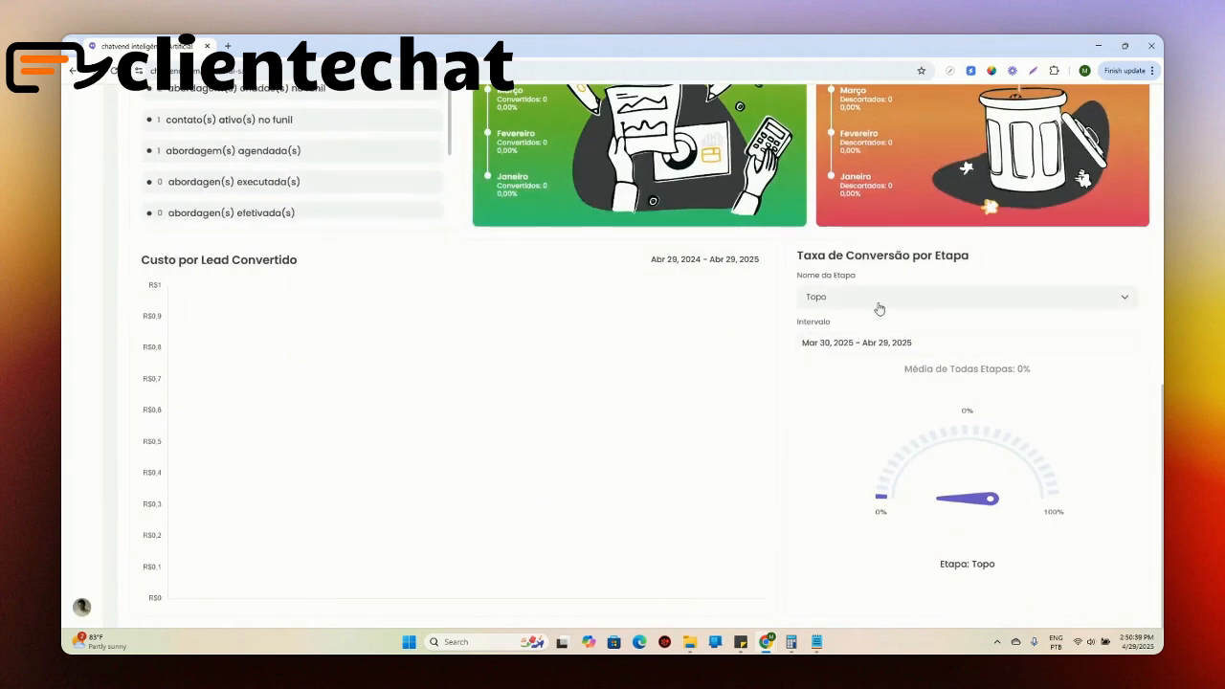
{"action": "scroll", "coordinate": [876, 308], "scroll_direction": "up", "scroll_amount": 8}
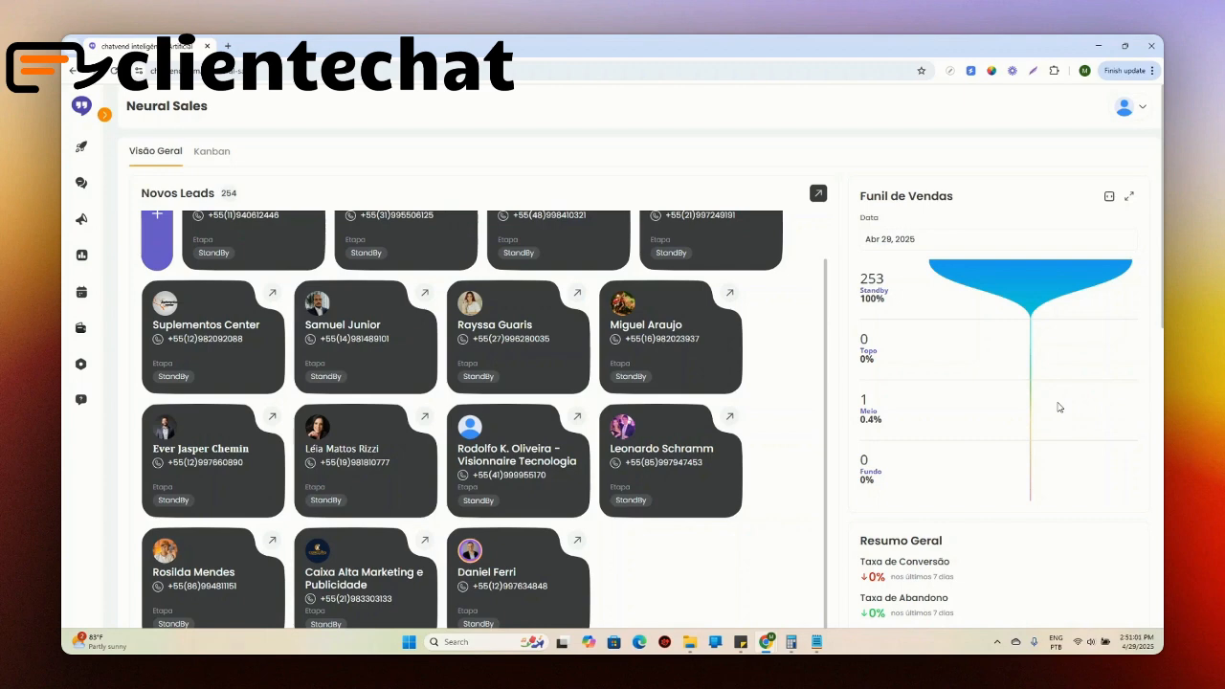
{"action": "scroll", "coordinate": [1037, 343], "scroll_direction": "down", "scroll_amount": 8}
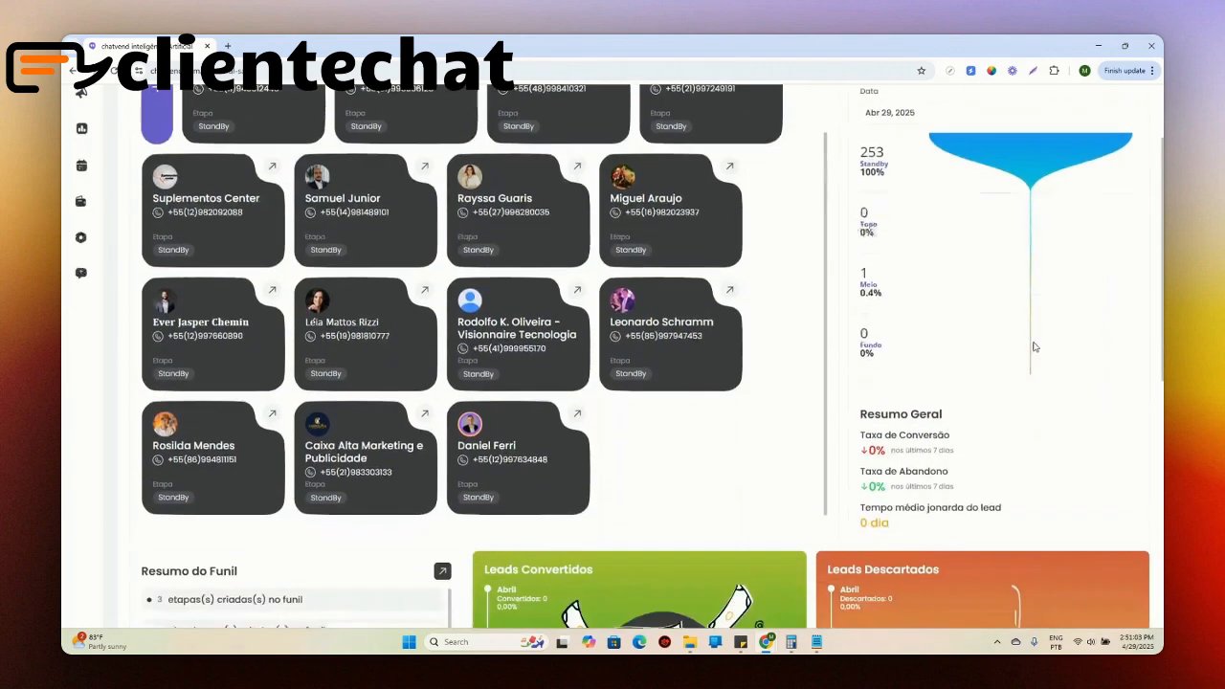
{"action": "left_click", "coordinate": [910, 299]}
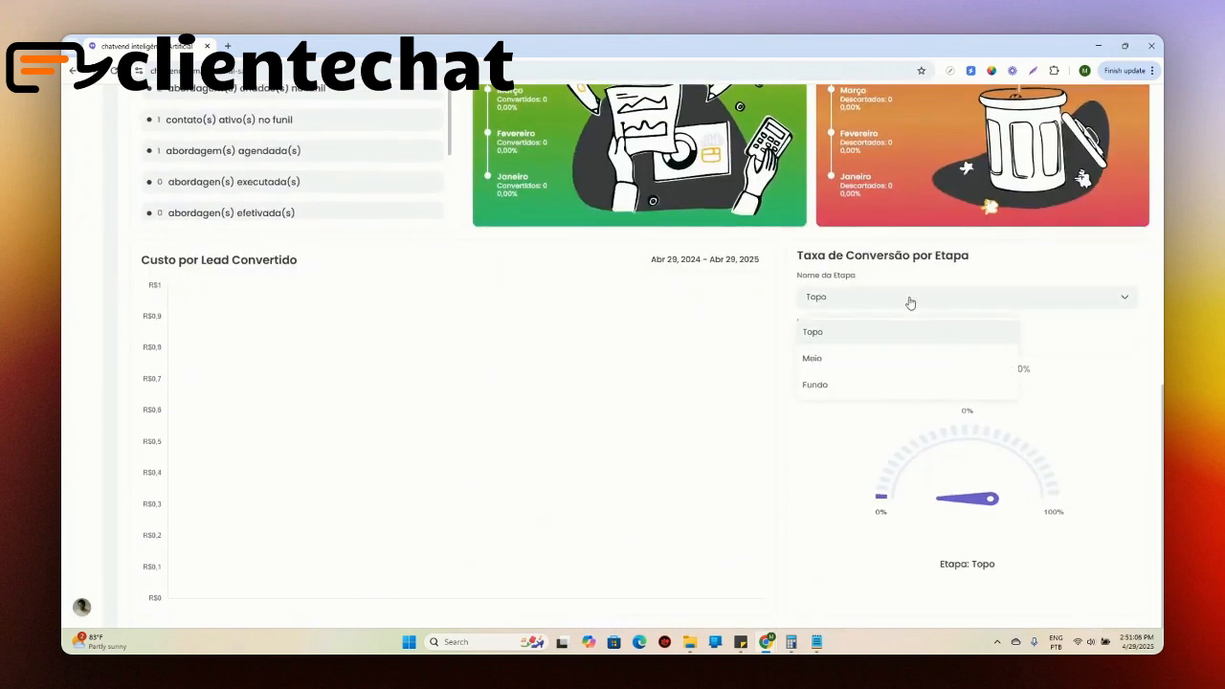
{"action": "left_click", "coordinate": [874, 355]}
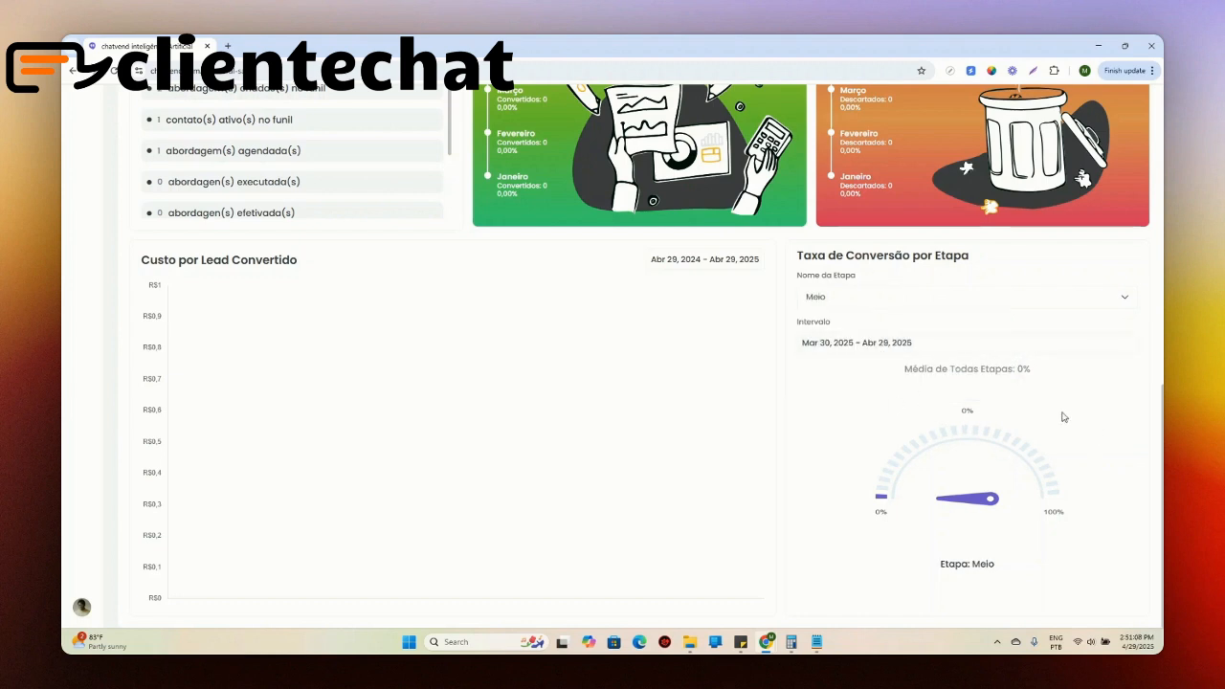
{"action": "left_click", "coordinate": [845, 362]}
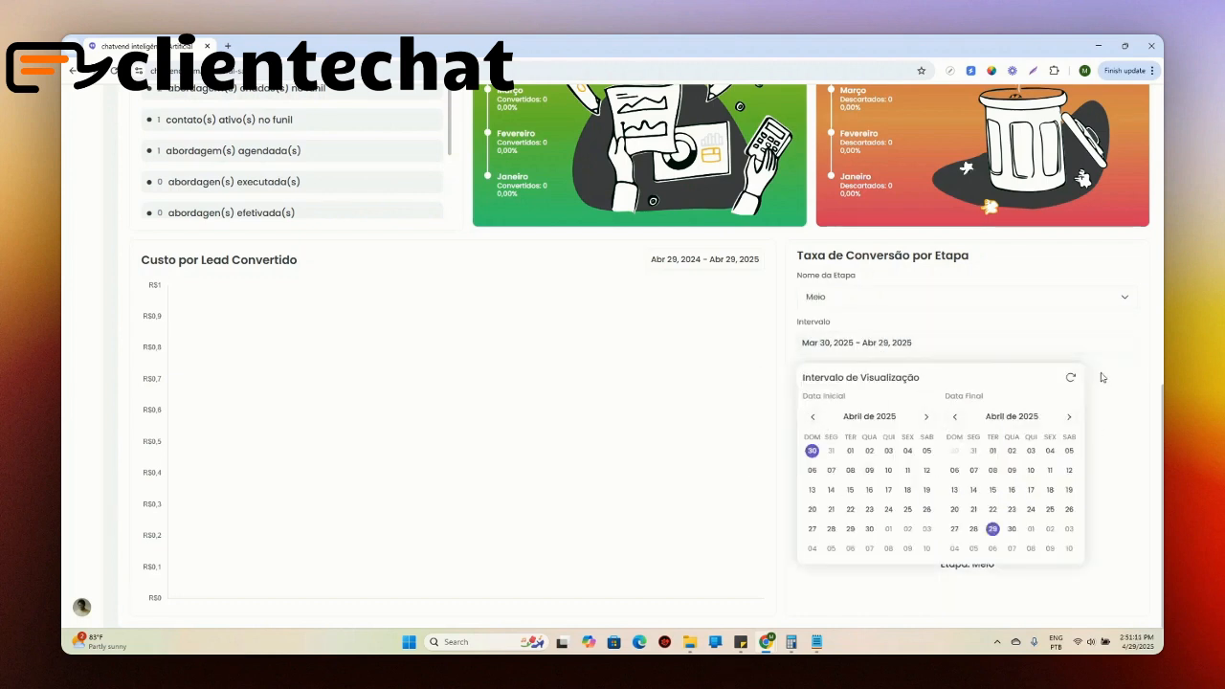
{"action": "left_click", "coordinate": [1117, 419]}
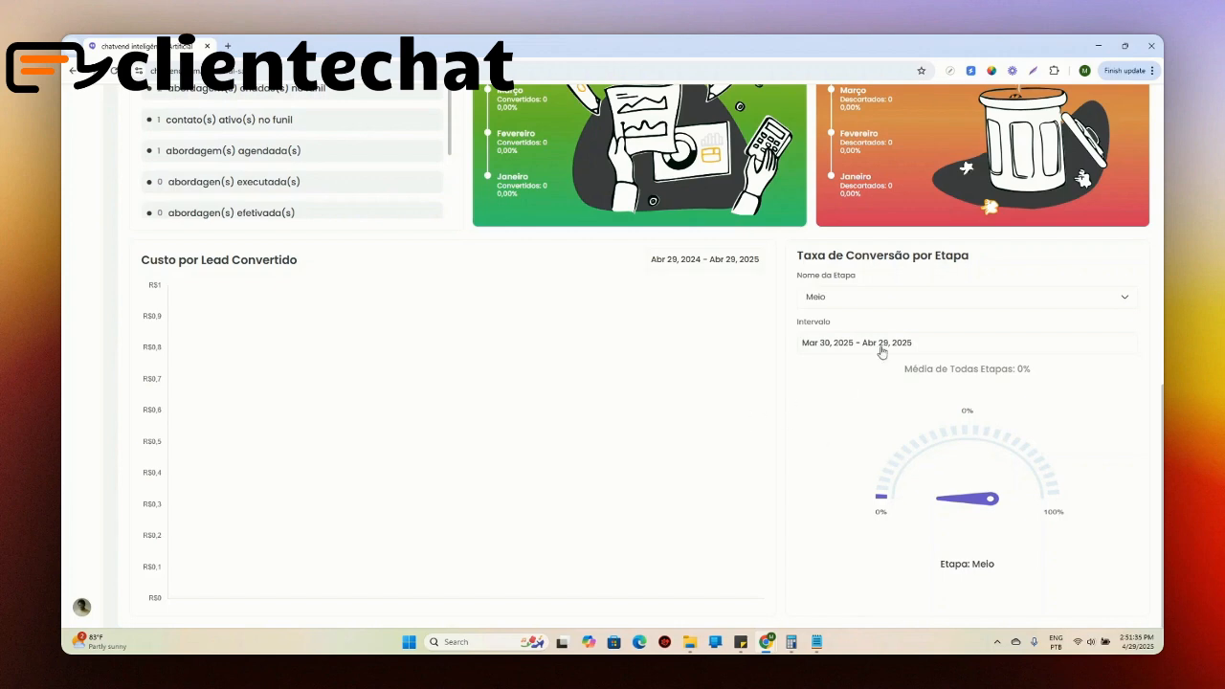
Step: Examine the Custo por Lead Convertido chart and return to the beginning of the overview
{"action": "scroll", "coordinate": [924, 432], "scroll_direction": "up", "scroll_amount": 3}
{"action": "scroll", "coordinate": [923, 430], "scroll_direction": "down", "scroll_amount": 3}
{"action": "left_click_drag", "start_coordinate": [244, 261], "coordinate": [311, 262]}
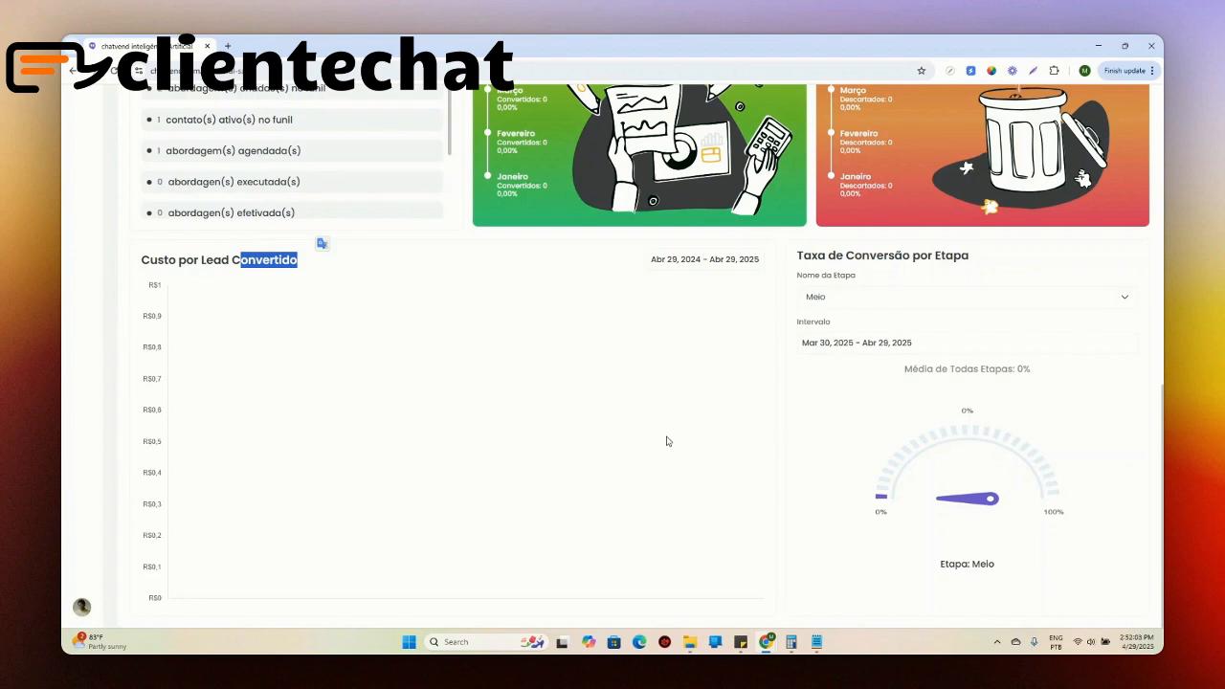
{"action": "scroll", "coordinate": [651, 448], "scroll_direction": "up", "scroll_amount": 5}
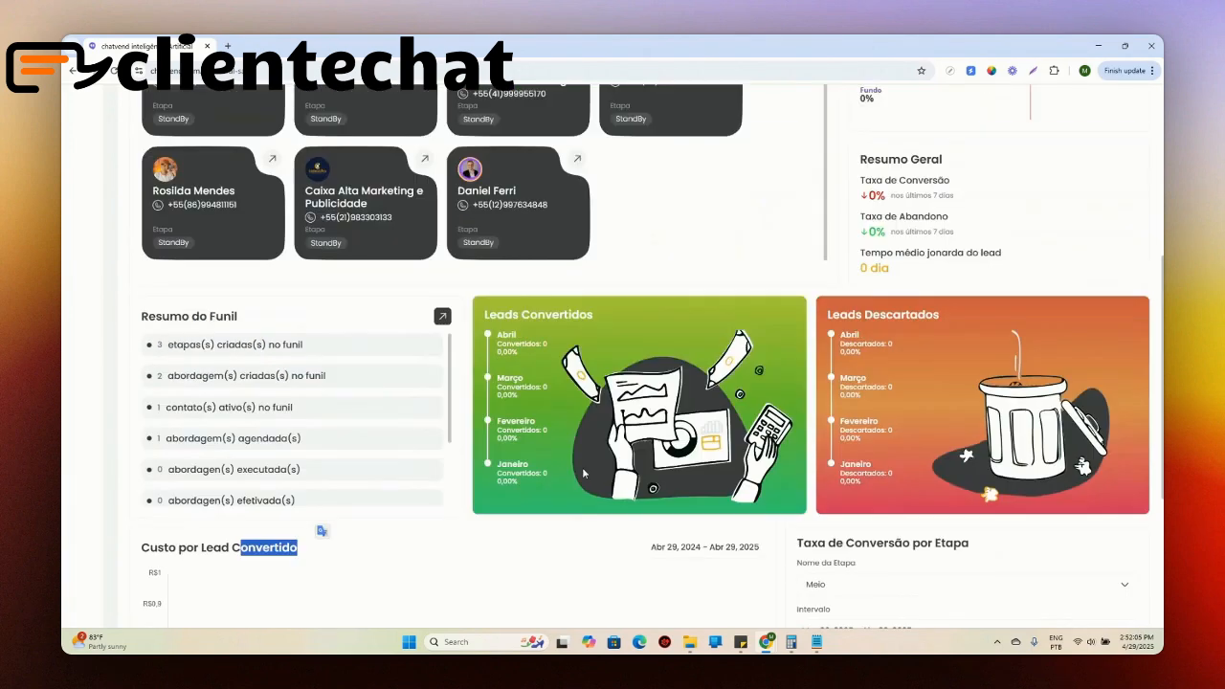
{"action": "scroll", "coordinate": [245, 393], "scroll_direction": "up", "scroll_amount": 4}
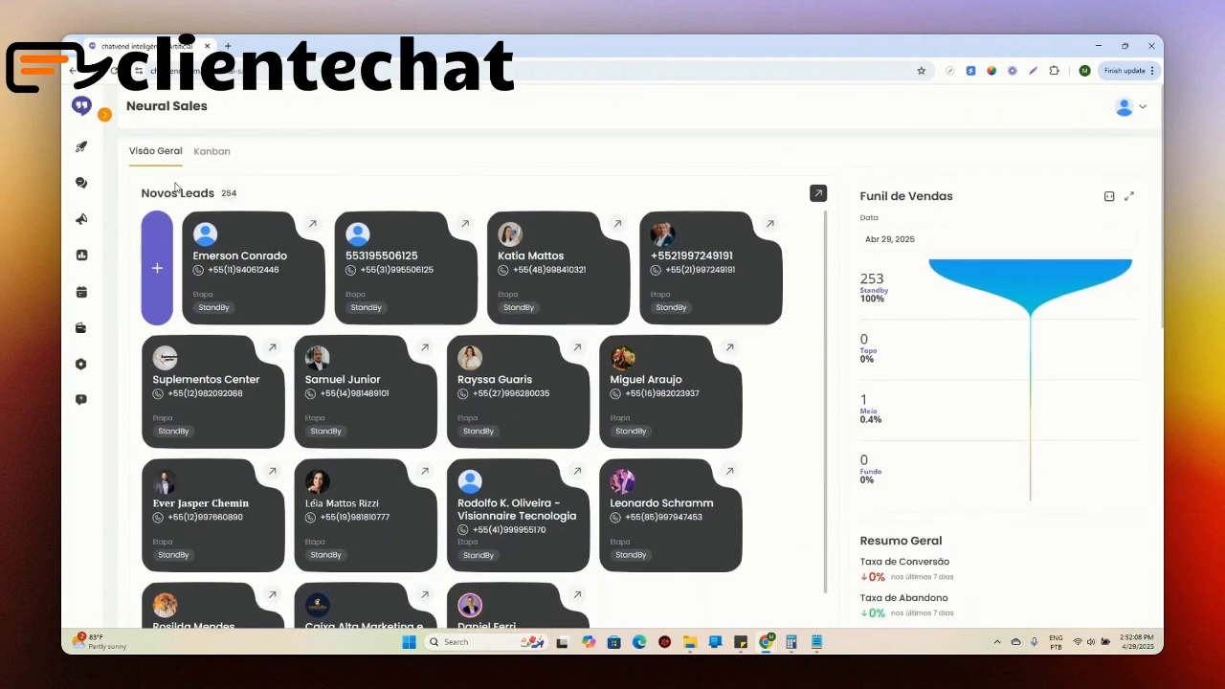
Step: Highlight the Novos Leads count and open the first lead card for a brief look
{"action": "left_click_drag", "start_coordinate": [217, 194], "coordinate": [284, 192]}
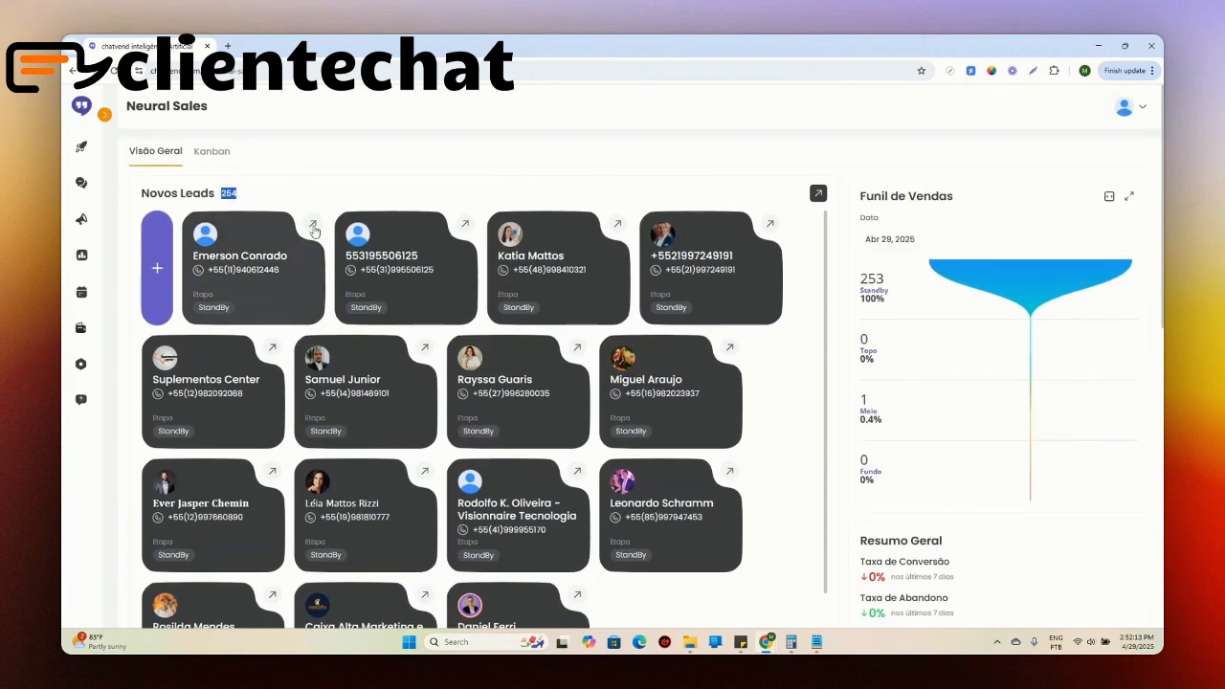
{"action": "left_click", "coordinate": [313, 226]}
{"action": "left_click", "coordinate": [866, 556]}
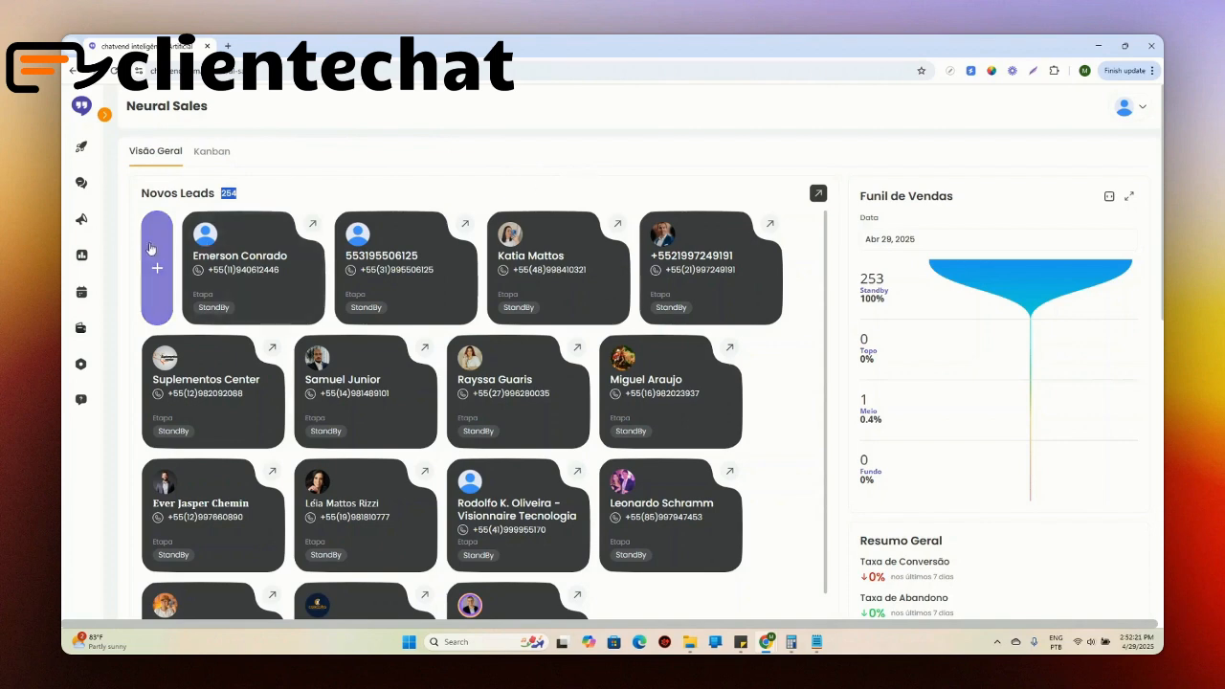
Step: Switch the Funil de Vendas chart to its full-width horizontal layout and look over the rearranged overview
{"action": "scroll", "coordinate": [1067, 168], "scroll_direction": "down", "scroll_amount": 1}
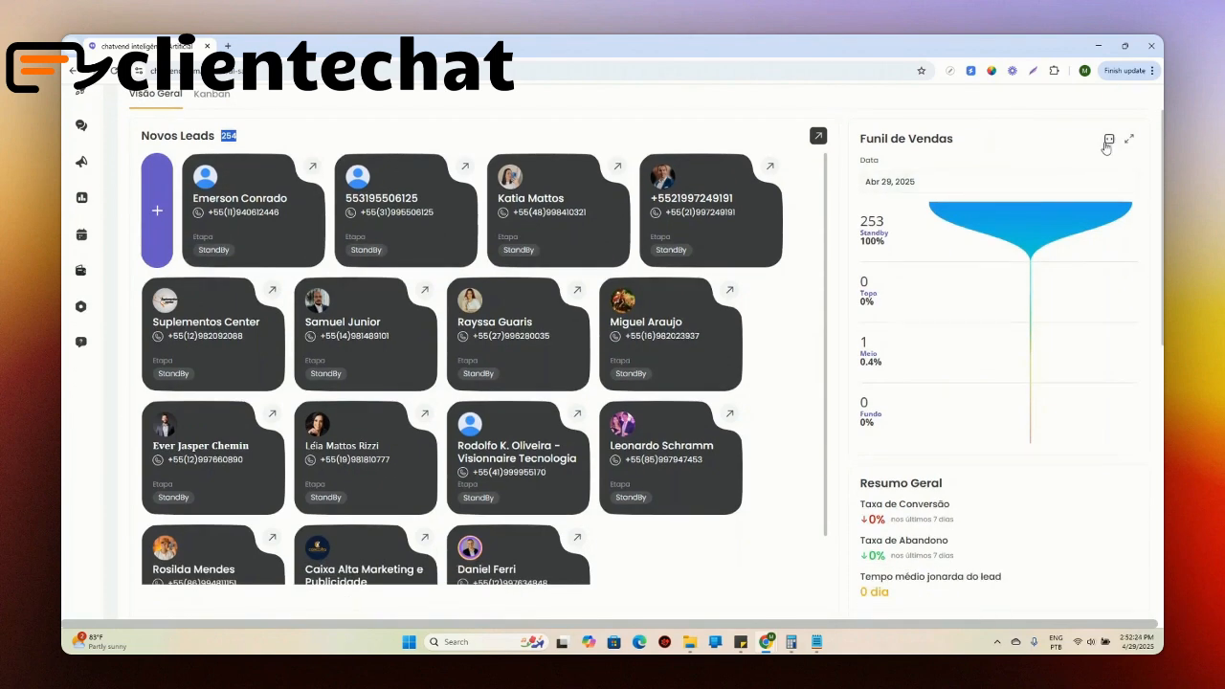
{"action": "left_click", "coordinate": [1109, 139]}
{"action": "scroll", "coordinate": [708, 470], "scroll_direction": "down", "scroll_amount": 5}
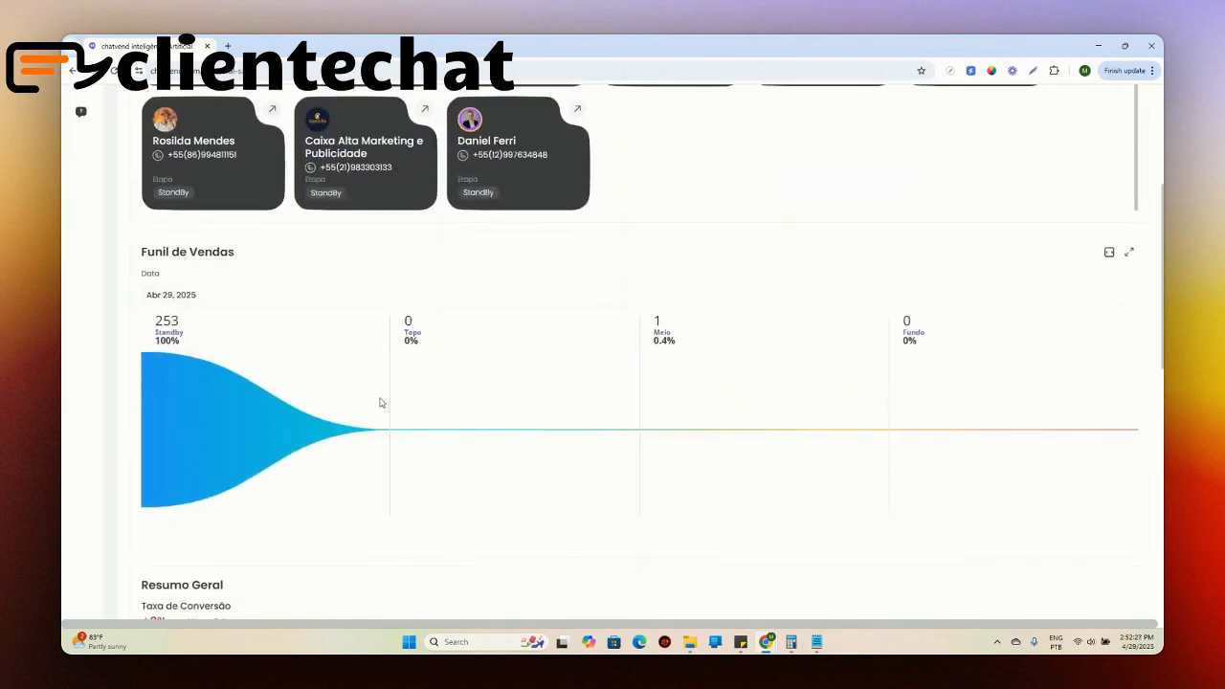
{"action": "scroll", "coordinate": [1075, 430], "scroll_direction": "up", "scroll_amount": 5}
{"action": "scroll", "coordinate": [1061, 355], "scroll_direction": "up", "scroll_amount": 2}
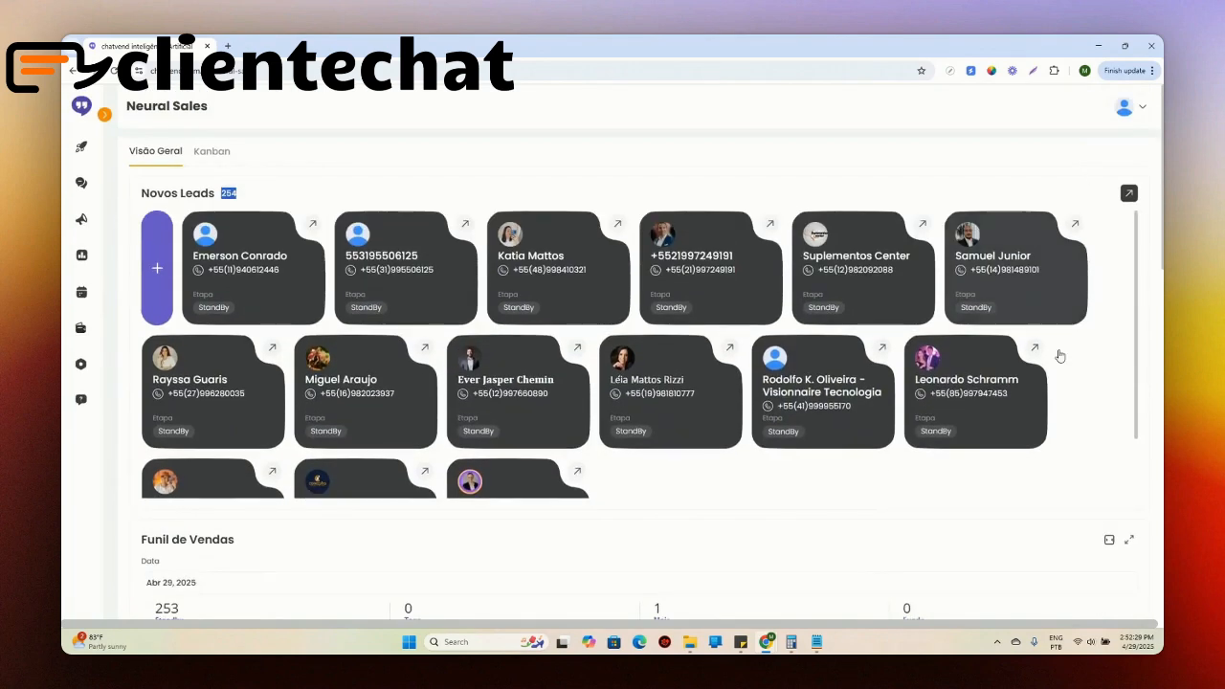
Step: Return the Funil de Vendas chart to its vertical layout, expand it, and review its stages and the new leads list
{"action": "scroll", "coordinate": [1060, 355], "scroll_direction": "down", "scroll_amount": 1}
{"action": "left_click", "coordinate": [1109, 539]}
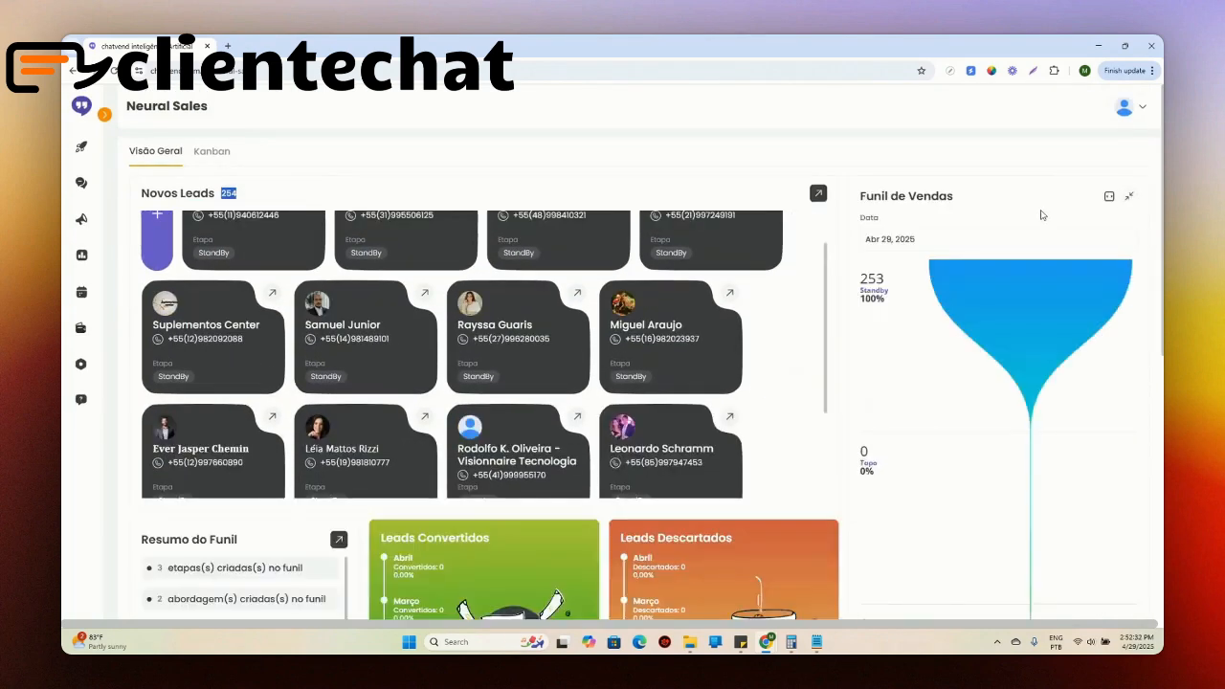
{"action": "scroll", "coordinate": [1045, 212], "scroll_direction": "down", "scroll_amount": 3}
{"action": "scroll", "coordinate": [1047, 523], "scroll_direction": "up", "scroll_amount": 4}
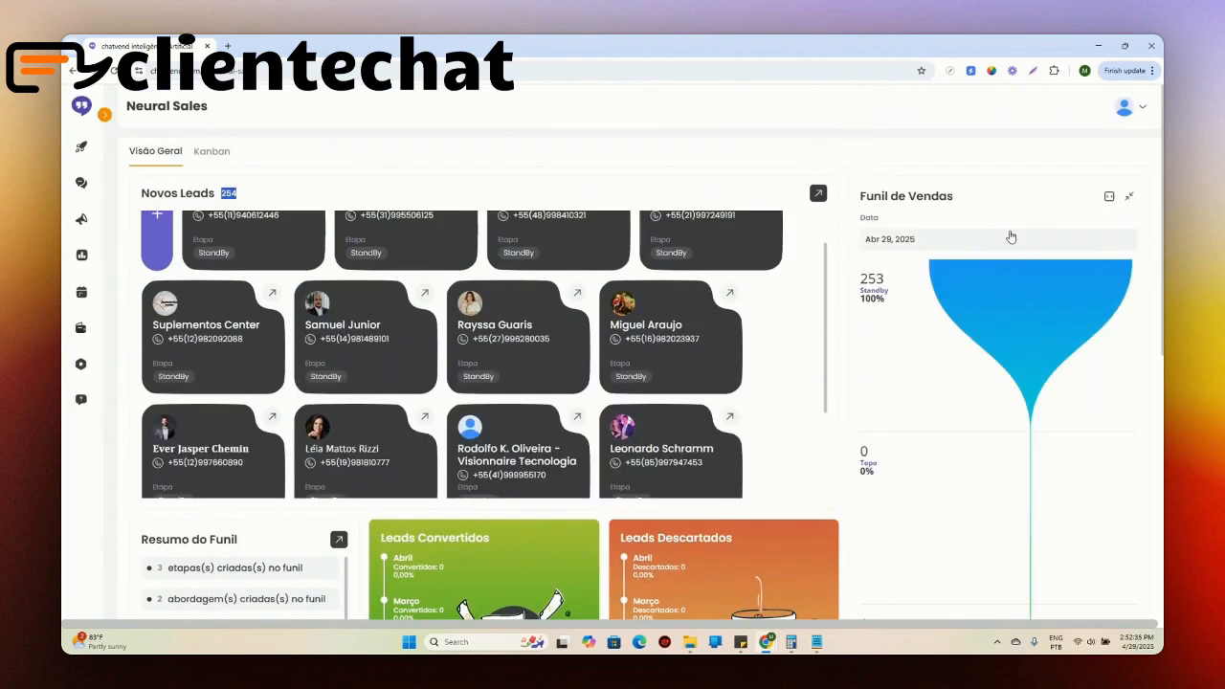
{"action": "scroll", "coordinate": [1062, 431], "scroll_direction": "down", "scroll_amount": 2}
{"action": "scroll", "coordinate": [1058, 450], "scroll_direction": "down", "scroll_amount": 4}
{"action": "scroll", "coordinate": [1018, 454], "scroll_direction": "up", "scroll_amount": 5}
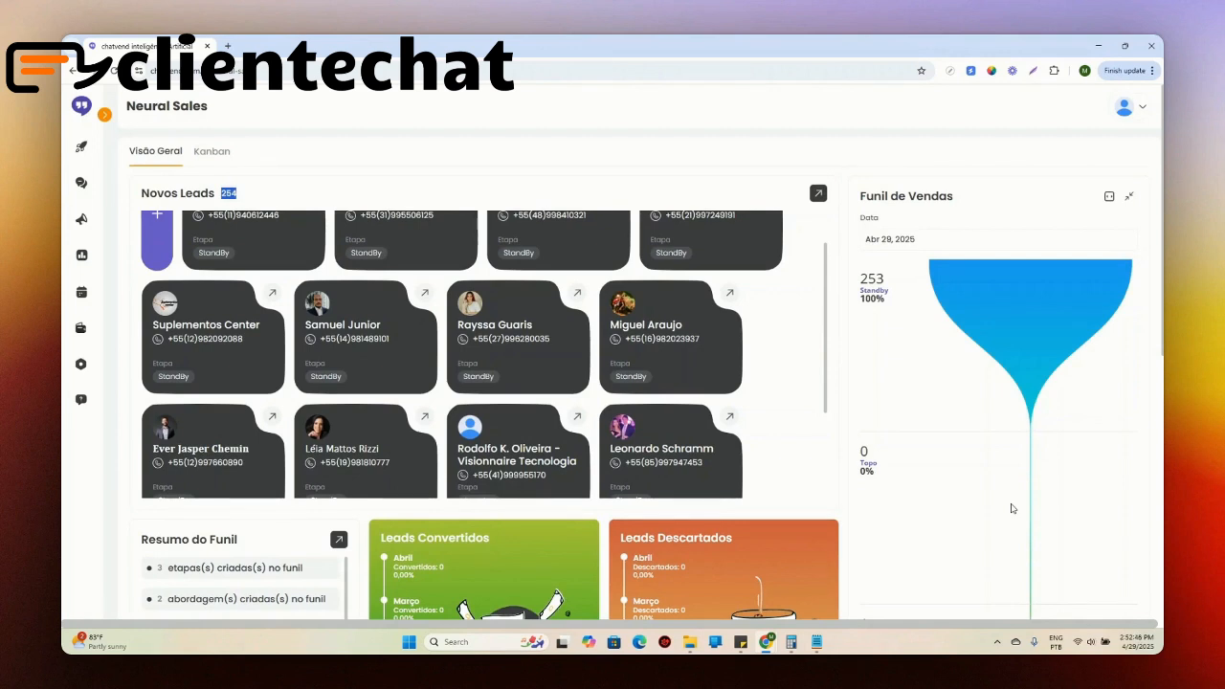
{"action": "scroll", "coordinate": [598, 410], "scroll_direction": "up", "scroll_amount": 1}
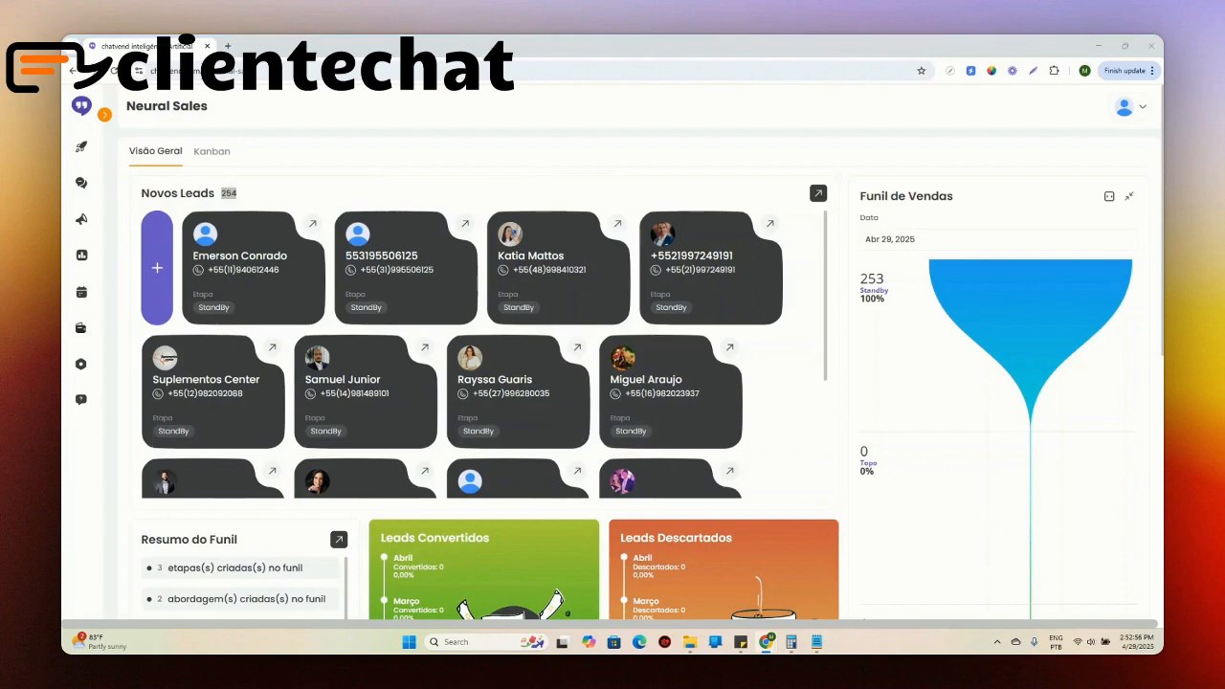
Step: Switch to the Canva presentation and present the slide "Problemas atuais no processo de vendas" in full screen
{"action": "left_click_drag", "start_coordinate": [63, 58], "coordinate": [658, 75]}
{"action": "left_click", "coordinate": [1125, 342]}
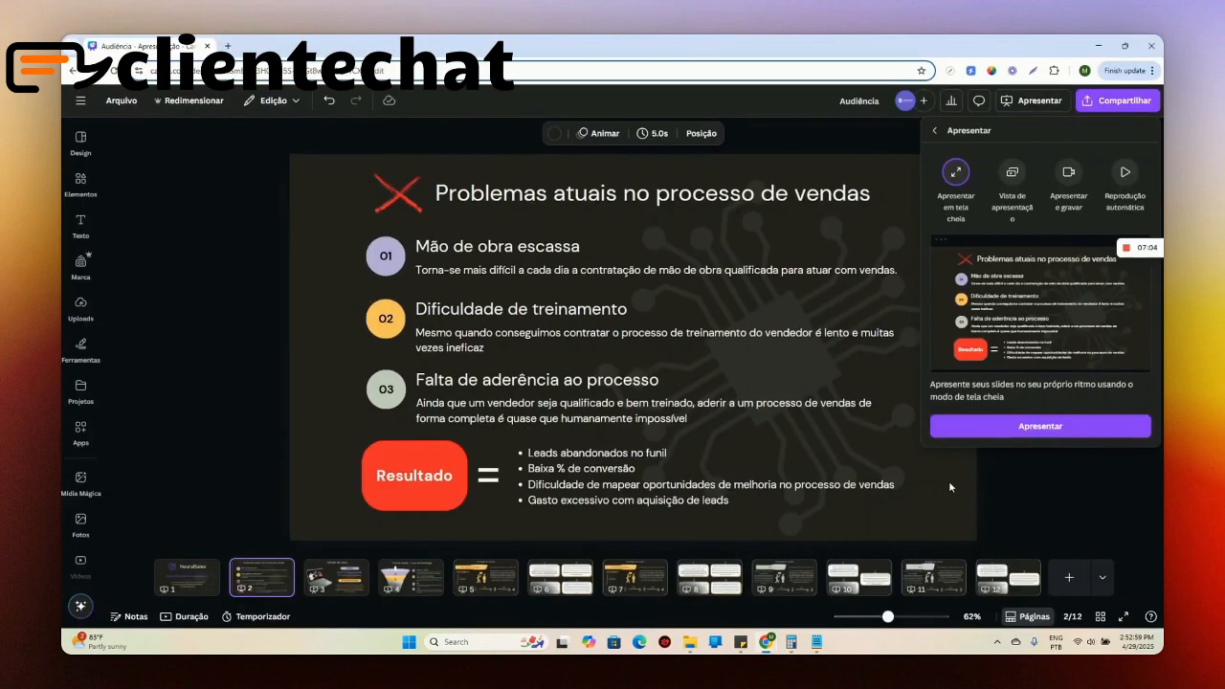
{"action": "left_click", "coordinate": [1040, 426]}
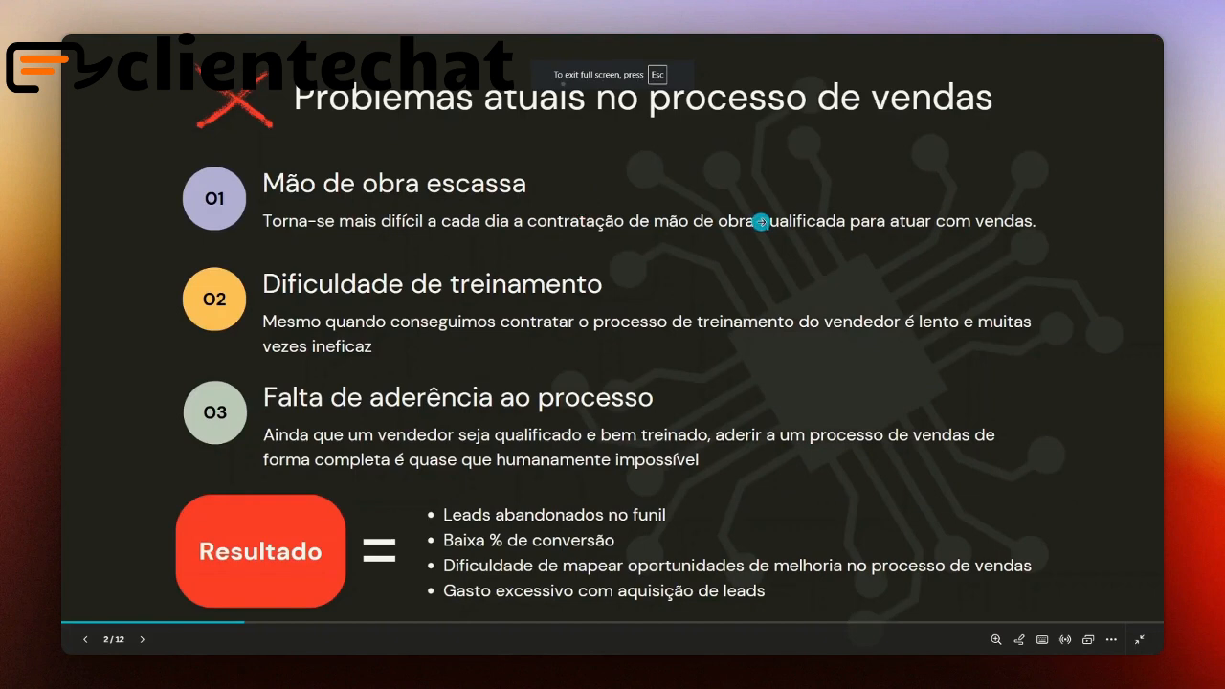